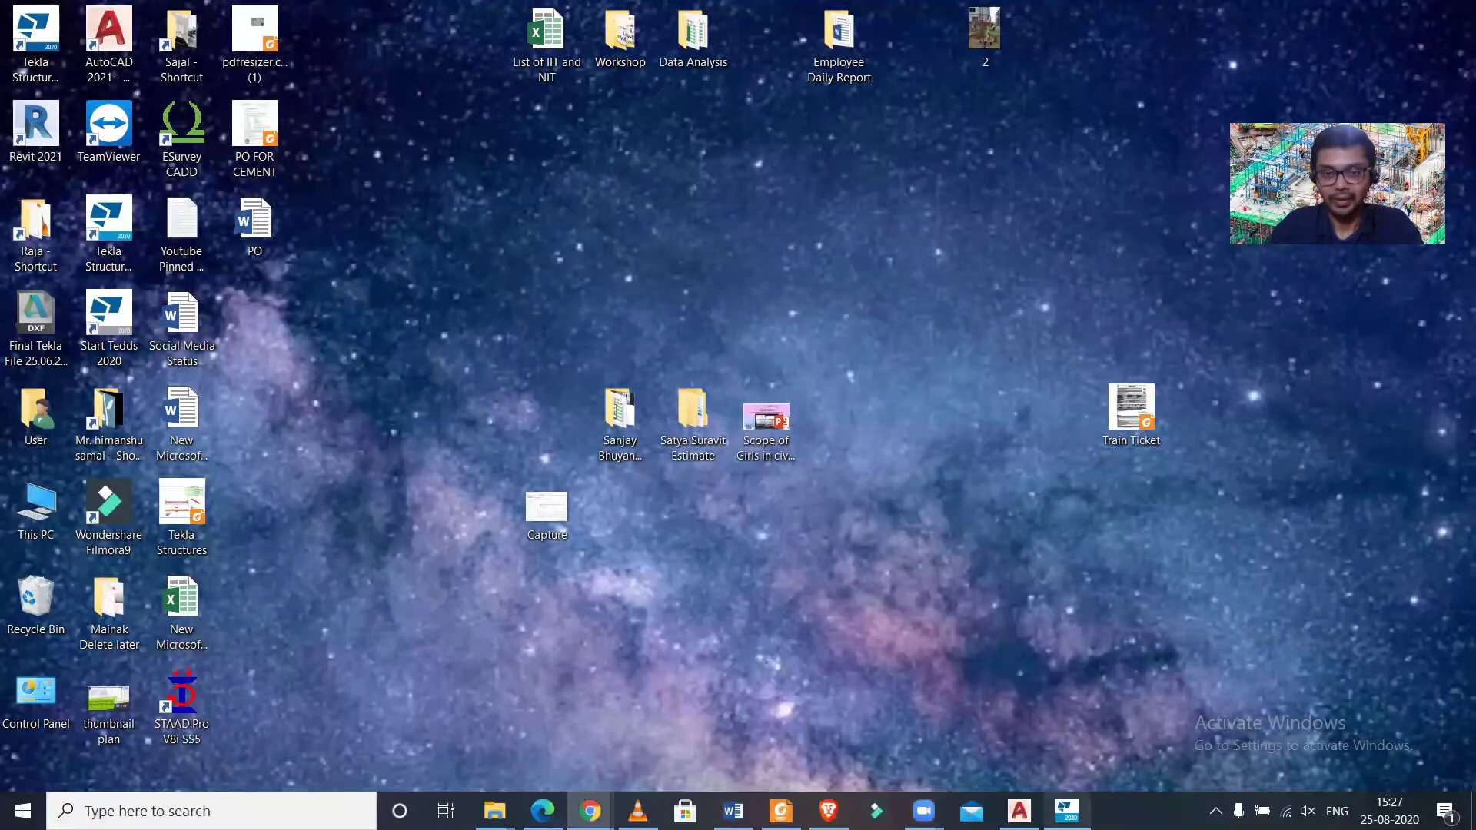
Step: Switch to Tekla Structural Designer and open the "dxf" drawing from the TSD Class Batch 11 folder for DXF import
{"action": "left_click", "coordinate": [1066, 810]}
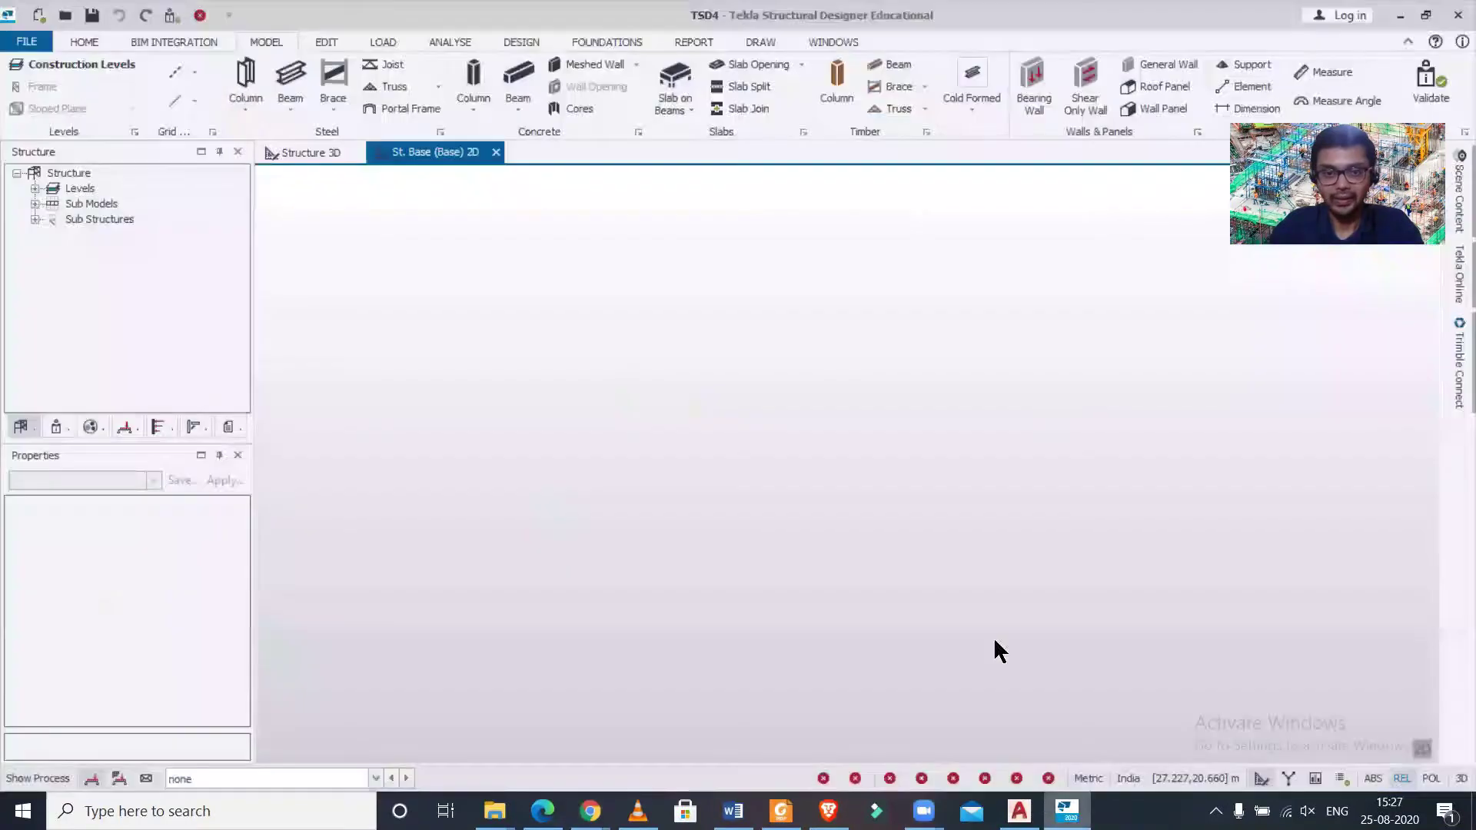
{"action": "left_click", "coordinate": [197, 71]}
{"action": "left_click", "coordinate": [230, 242]}
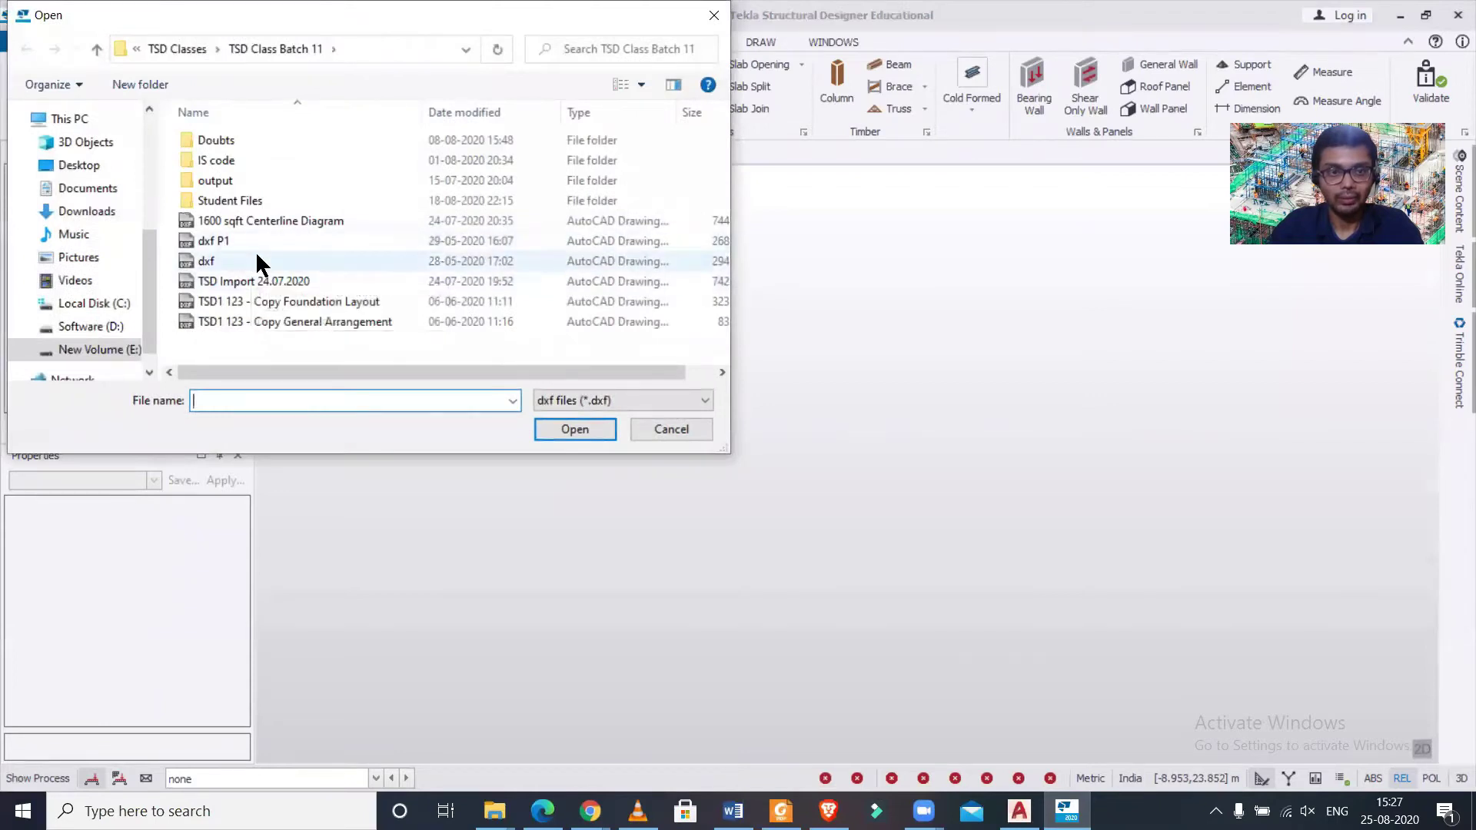
{"action": "left_click", "coordinate": [256, 259]}
{"action": "left_click", "coordinate": [555, 428]}
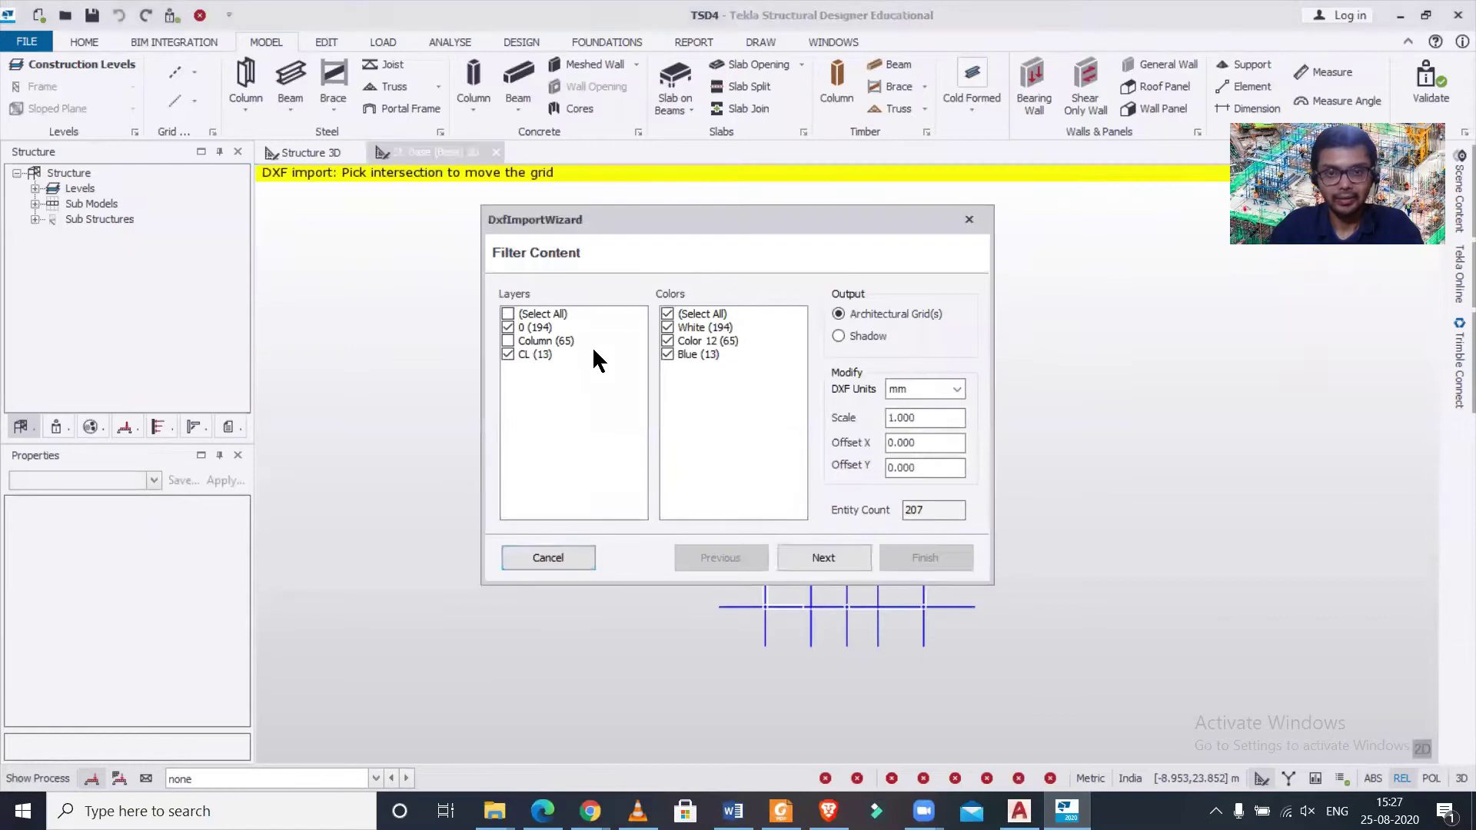
Step: Import only the CL layer as architectural grids in mm, grouped by layer, onto the St. Base (Base) level
{"action": "left_click", "coordinate": [591, 344]}
{"action": "left_click", "coordinate": [506, 326]}
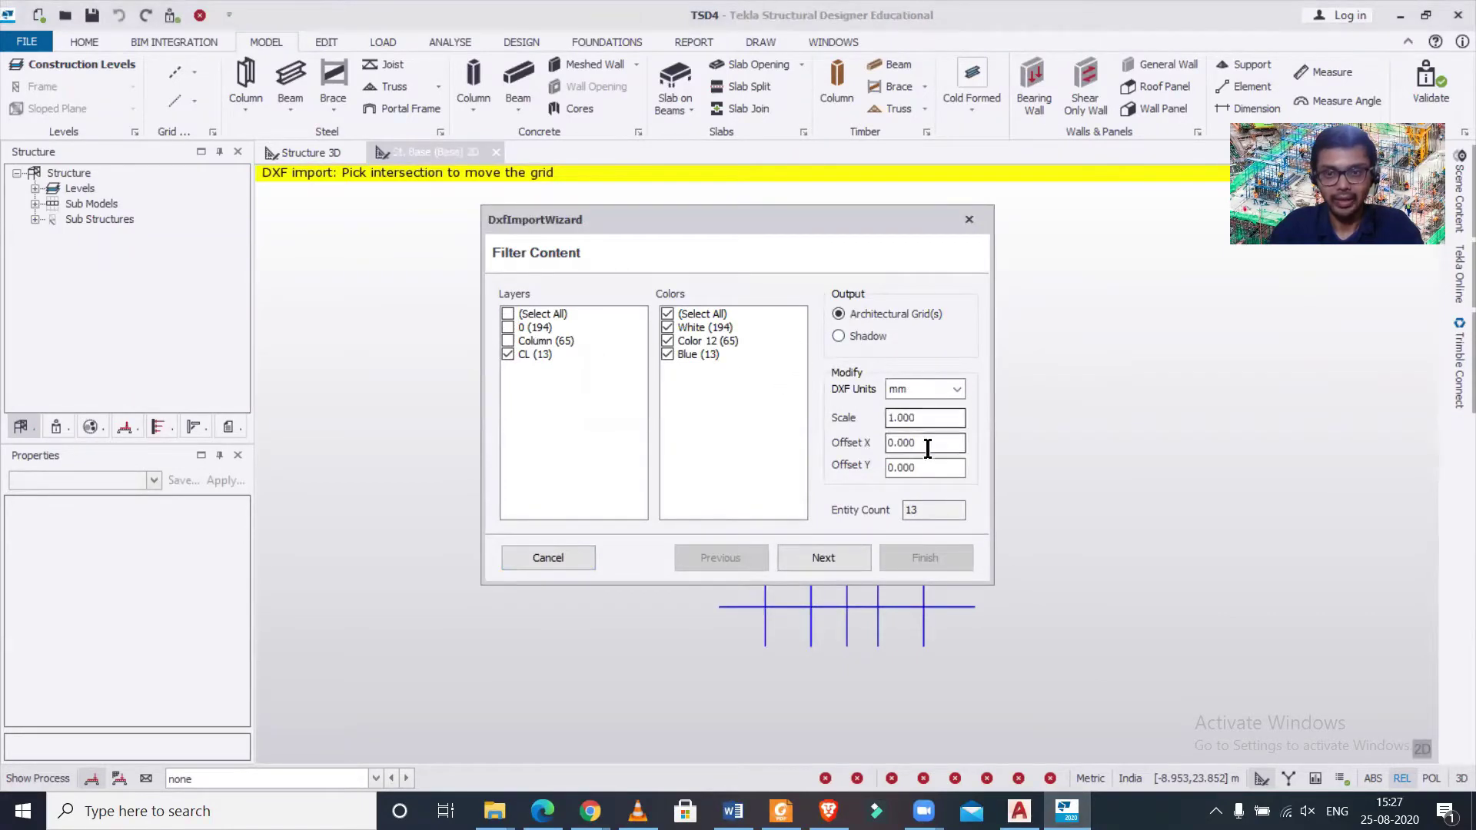
{"action": "left_click", "coordinate": [841, 546]}
{"action": "left_click", "coordinate": [548, 314]}
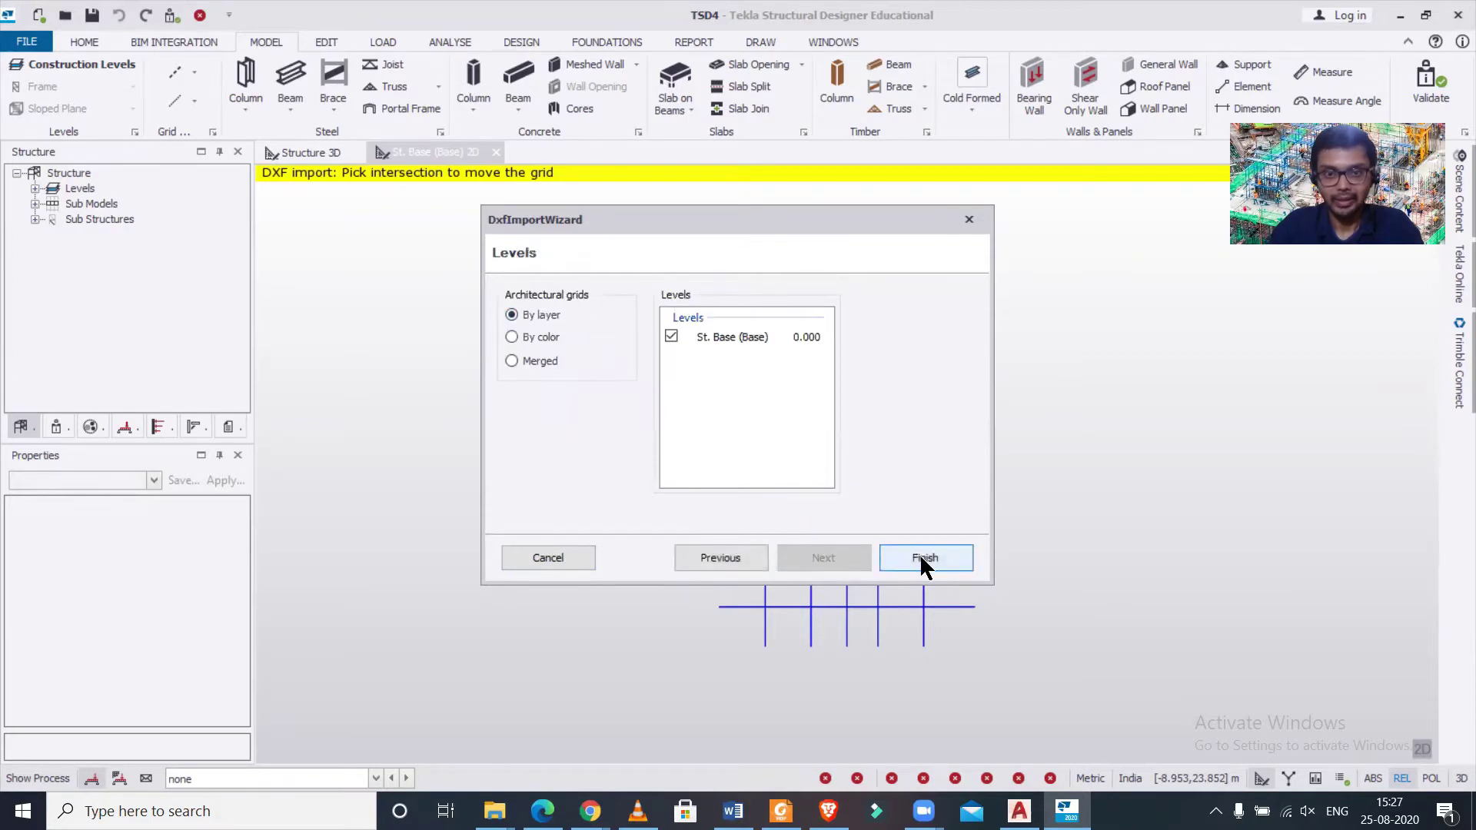
{"action": "left_click", "coordinate": [923, 558]}
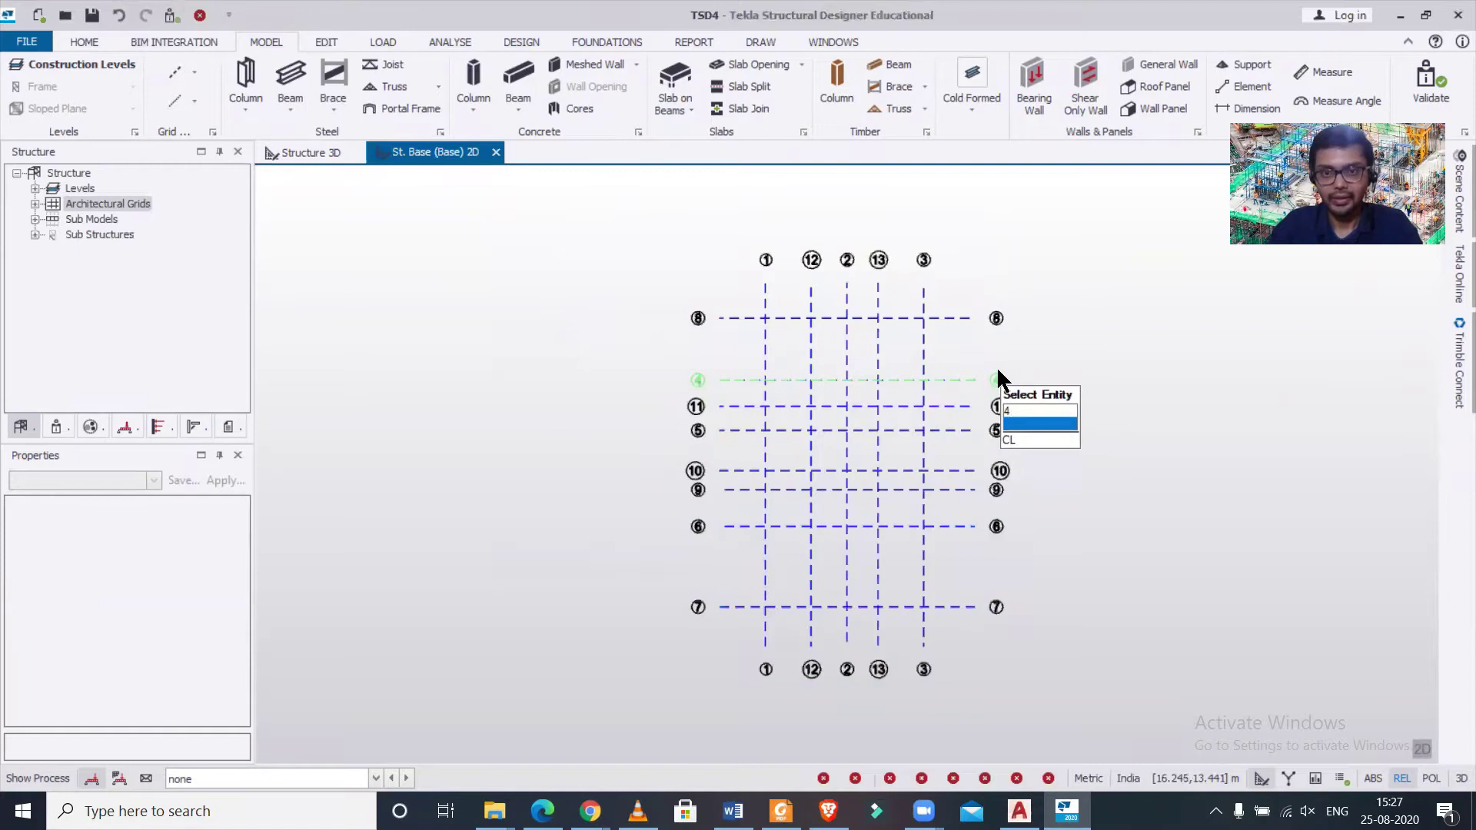
Step: Examine the numbering of the imported grid lines in both directions on the base plan
{"action": "scroll", "coordinate": [1058, 471], "scroll_direction": "up", "scroll_amount": 5}
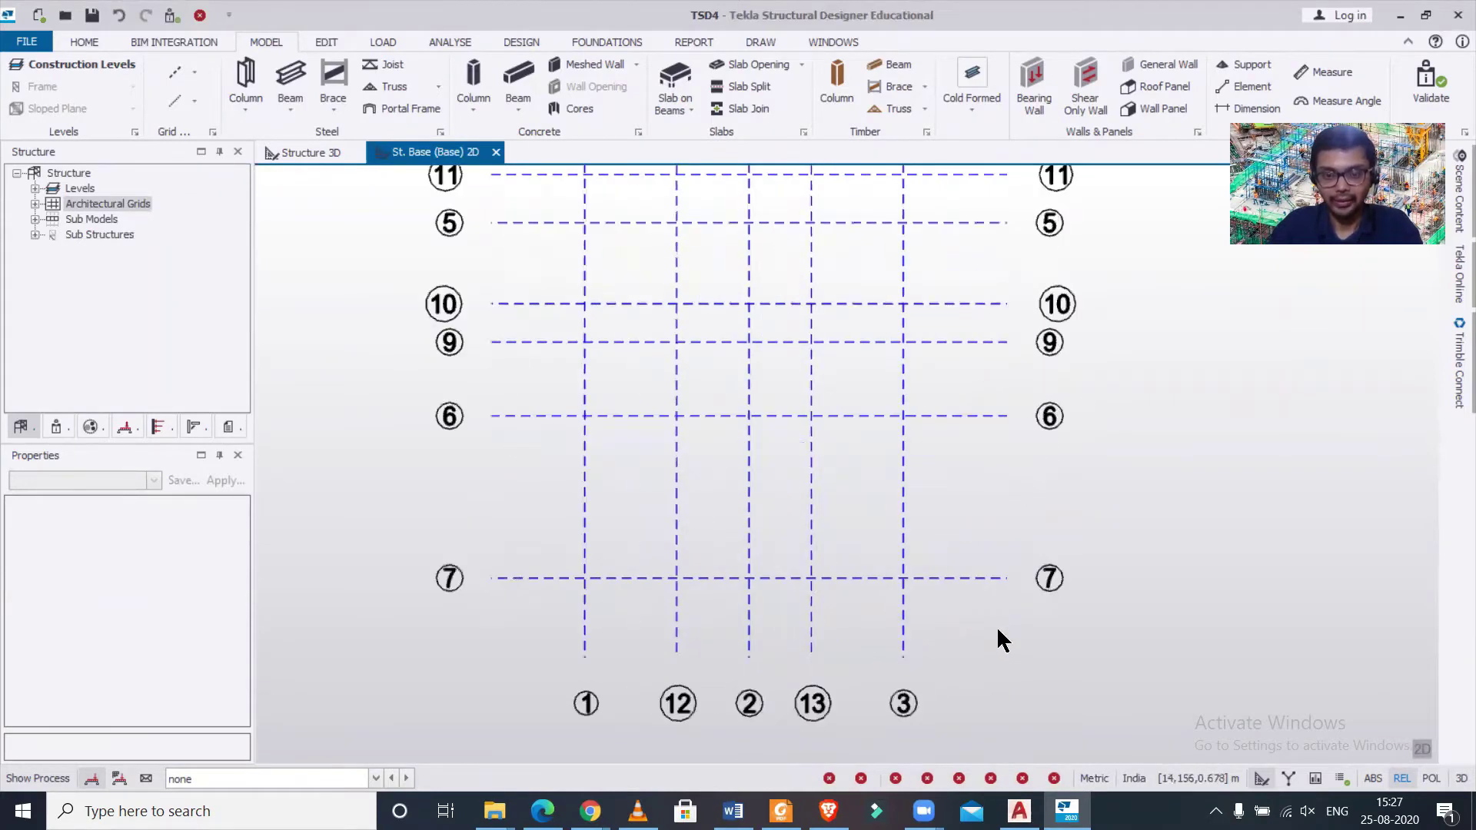
{"action": "scroll", "coordinate": [996, 625], "scroll_direction": "down", "scroll_amount": 1}
{"action": "middle_click_drag", "start_coordinate": [1028, 548], "coordinate": [1031, 529]}
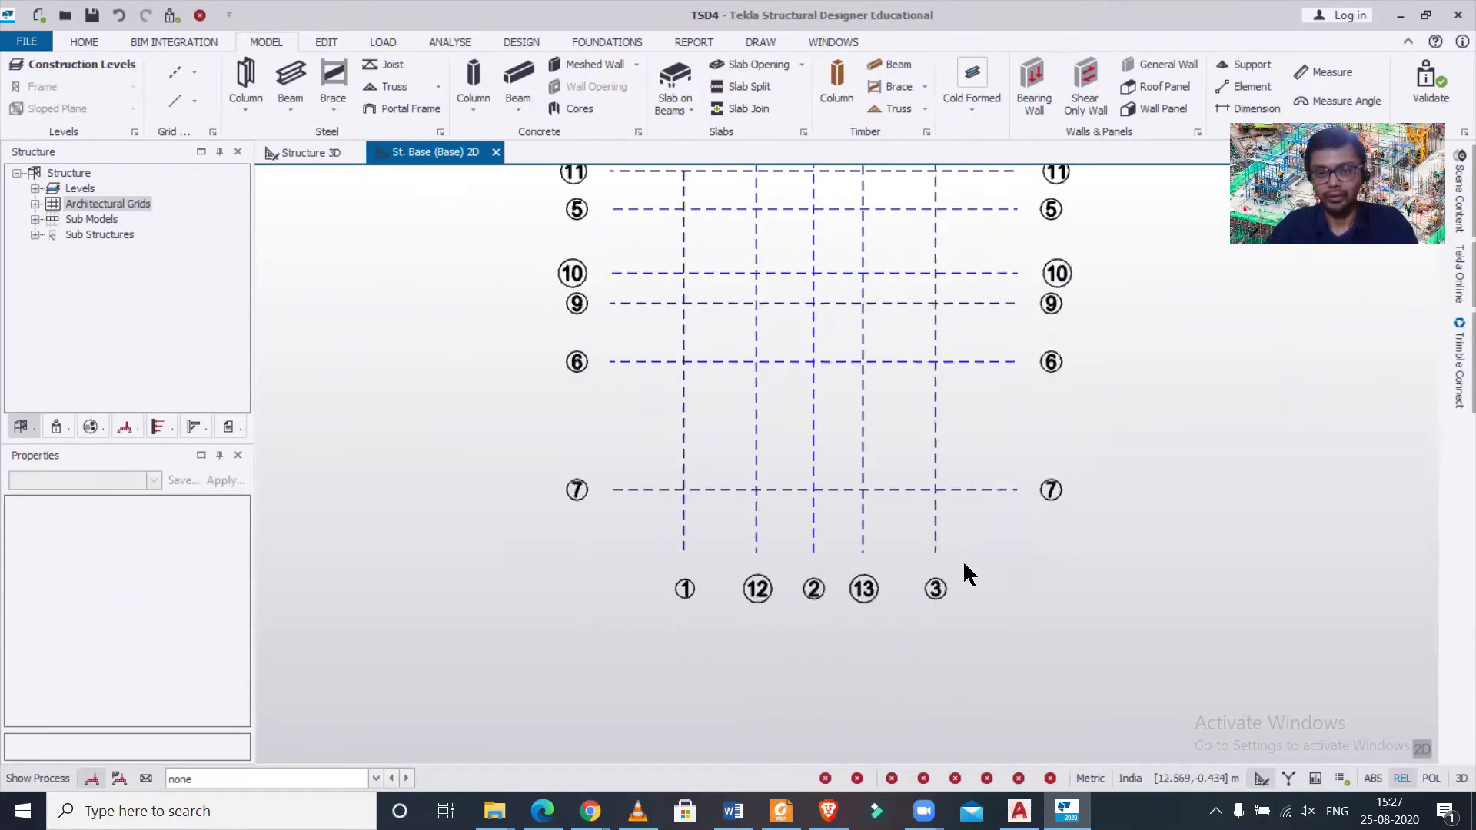
{"action": "scroll", "coordinate": [891, 574], "scroll_direction": "up", "scroll_amount": 2}
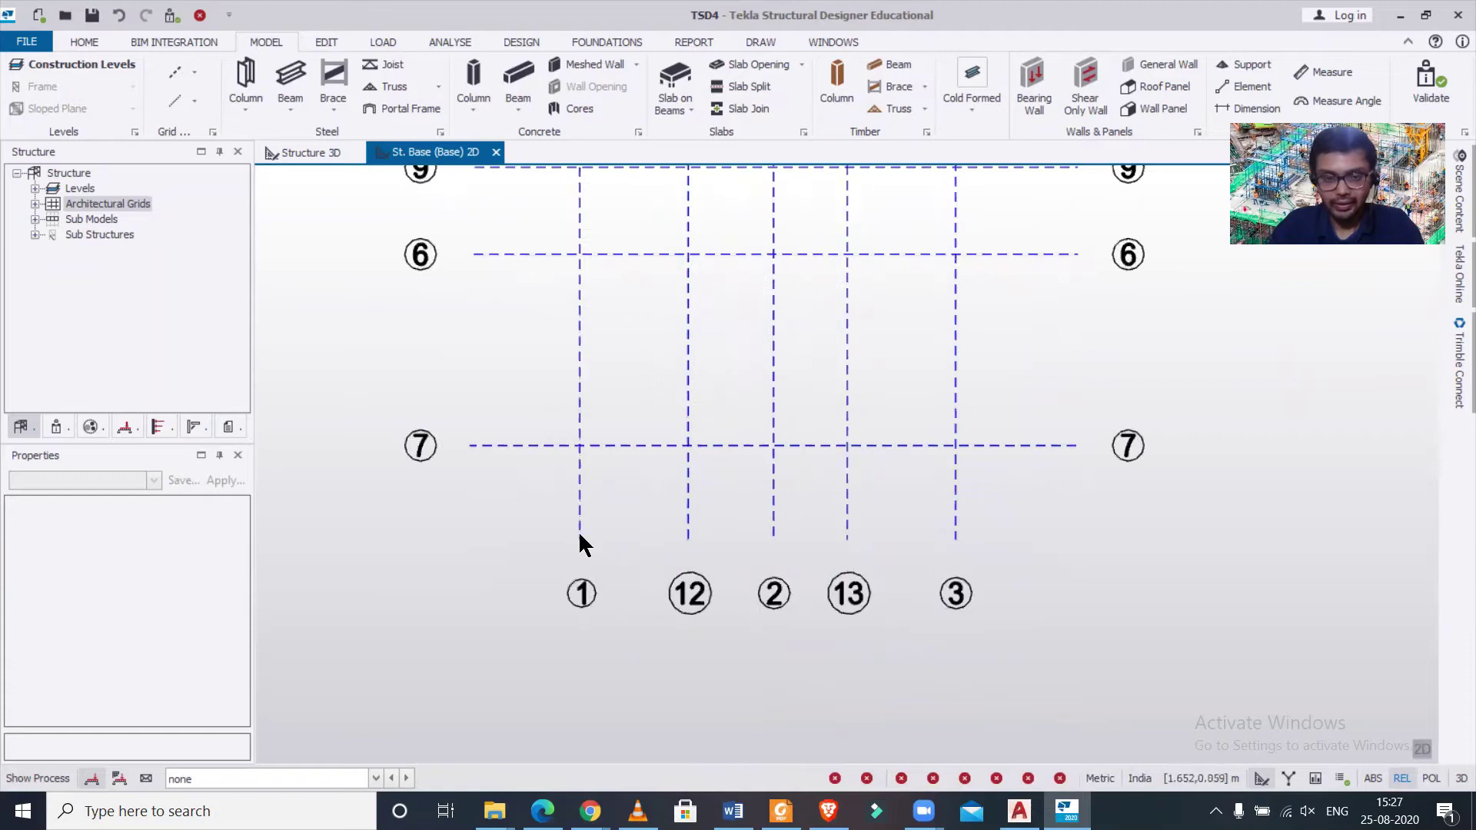
{"action": "scroll", "coordinate": [628, 547], "scroll_direction": "up", "scroll_amount": 1}
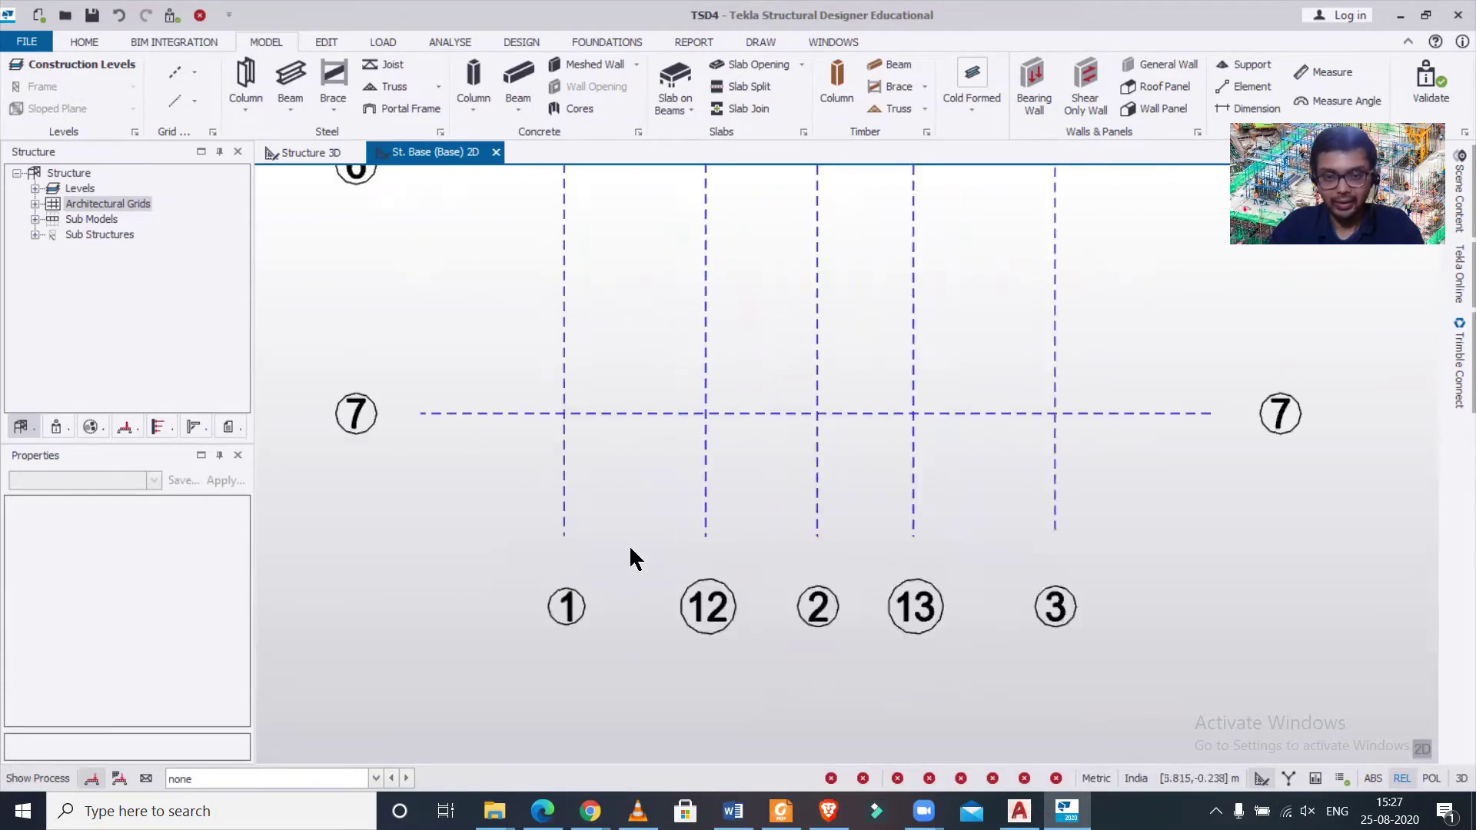
{"action": "scroll", "coordinate": [585, 552], "scroll_direction": "down", "scroll_amount": 1}
{"action": "mouse_move", "coordinate": [545, 560]}
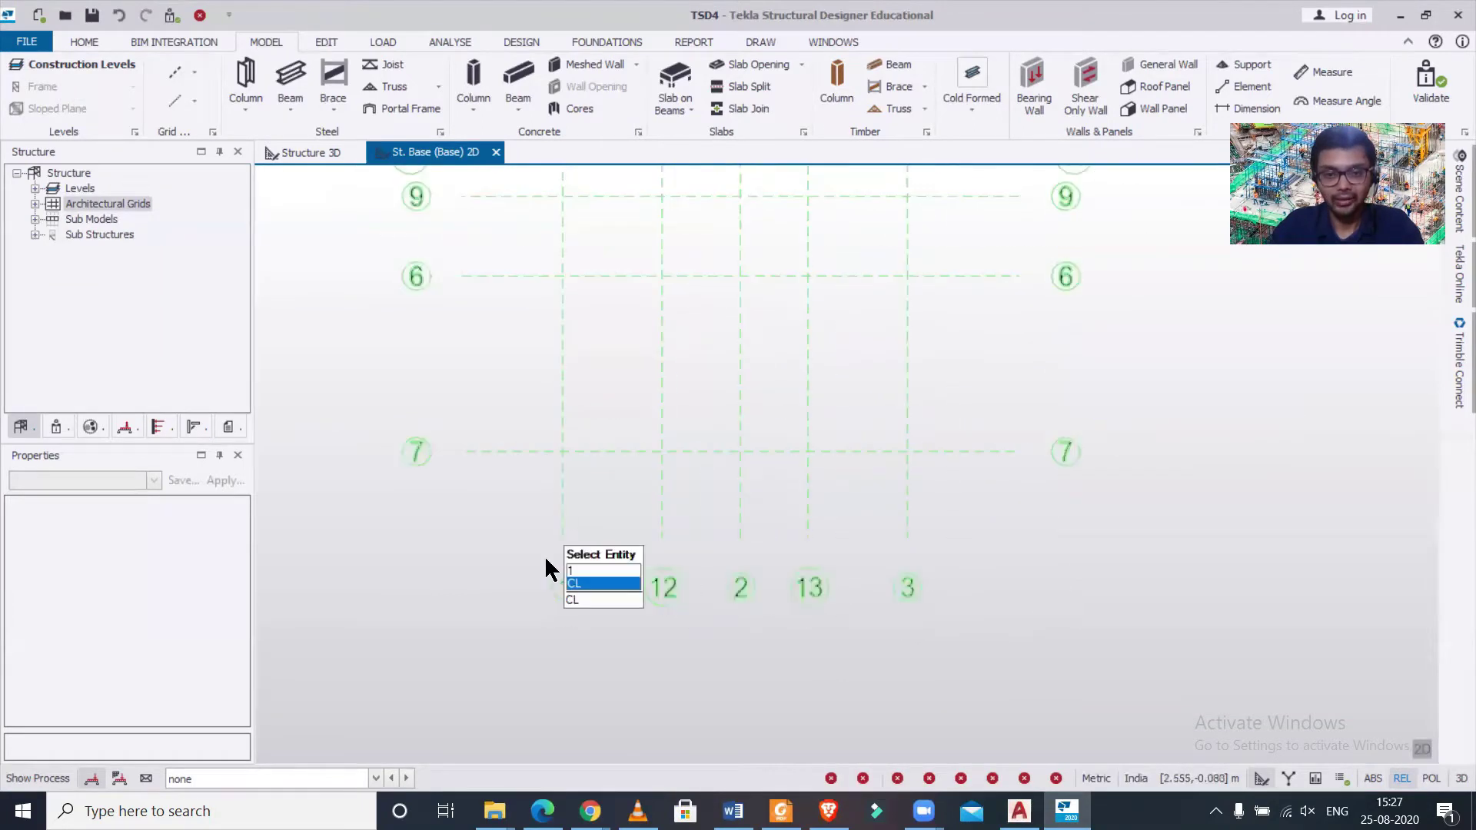
{"action": "mouse_move", "coordinate": [678, 590]}
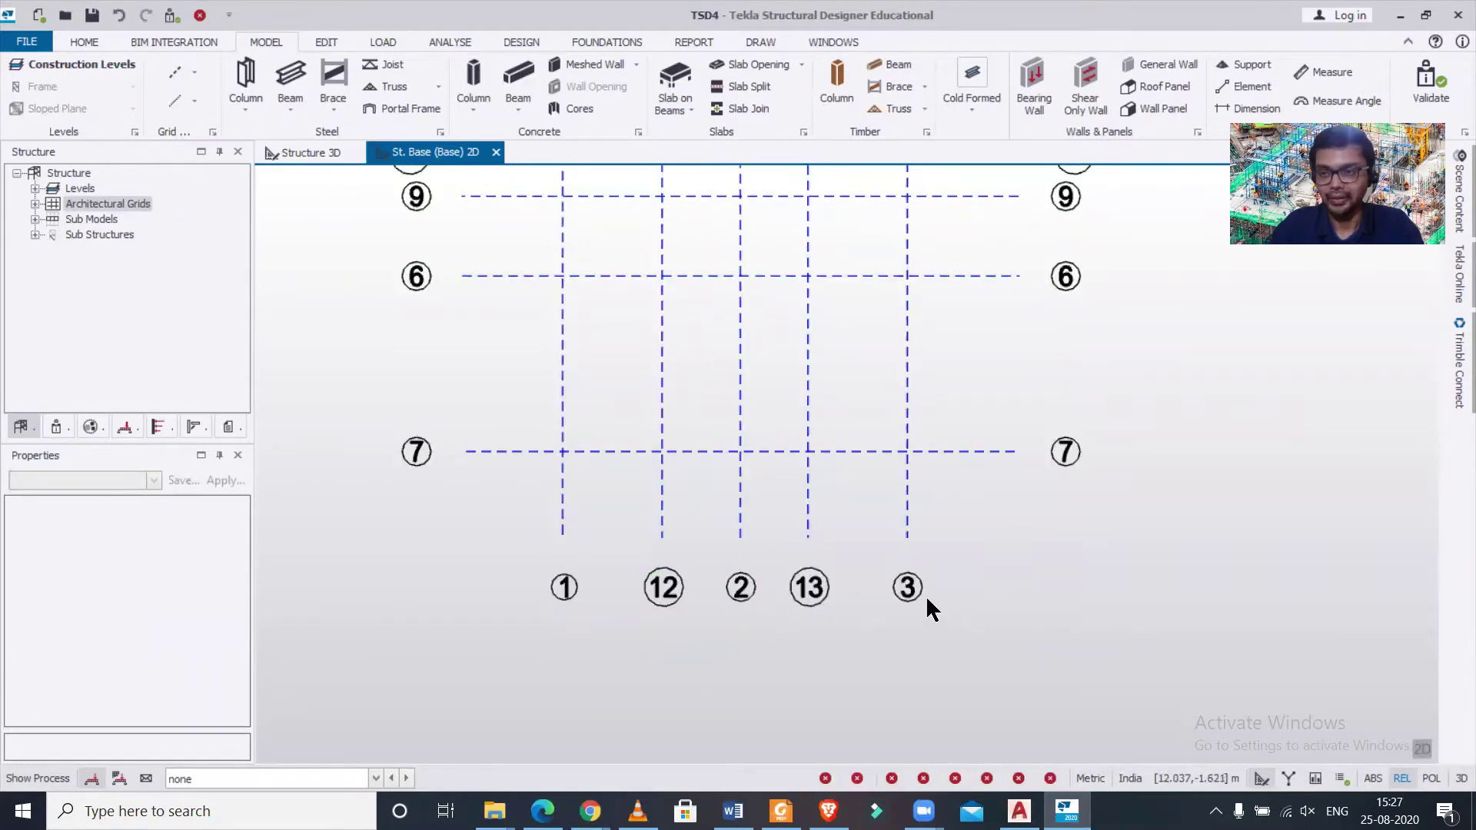
{"action": "scroll", "coordinate": [927, 598], "scroll_direction": "down", "scroll_amount": 4}
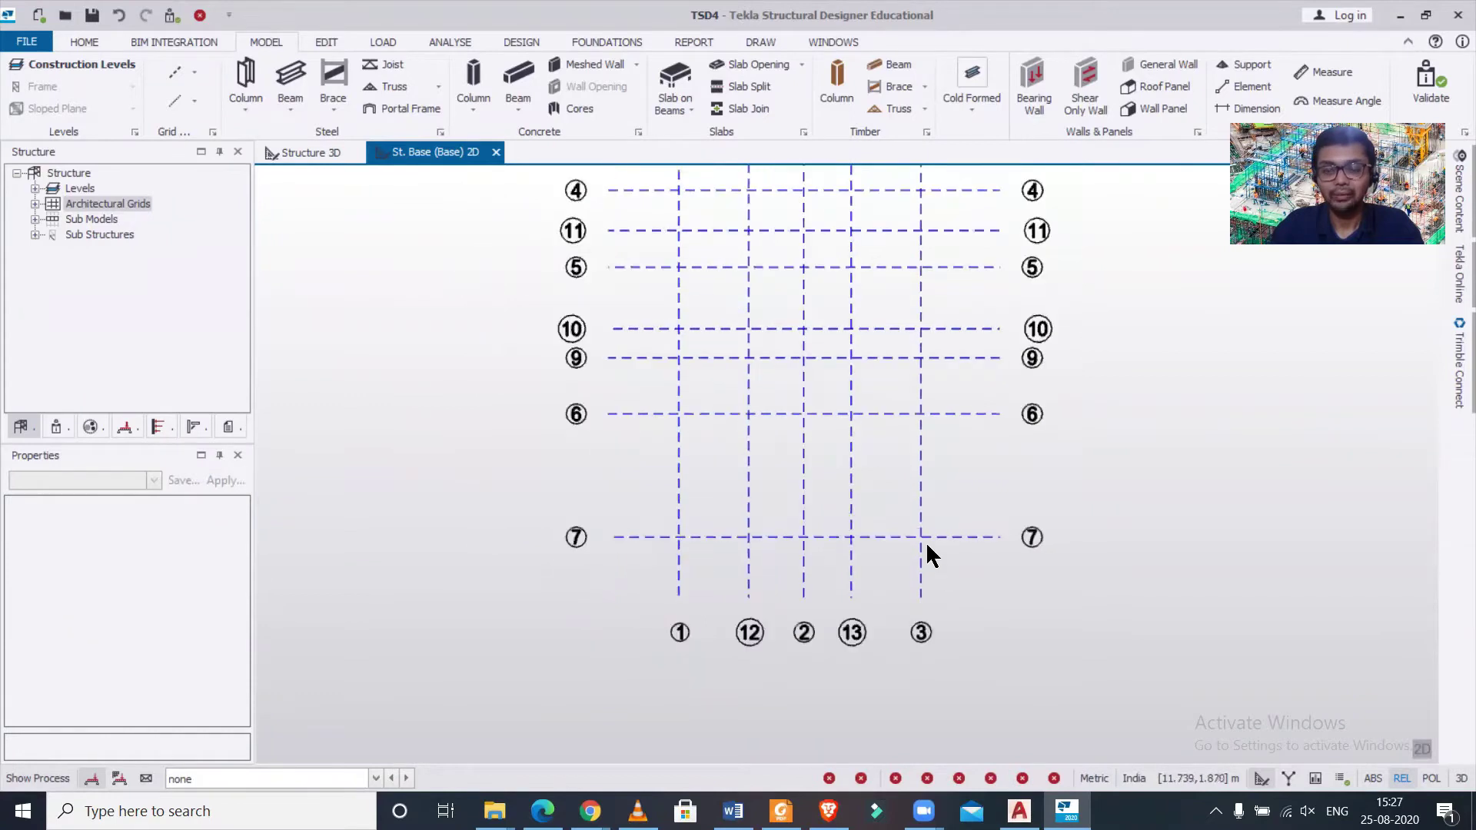
{"action": "scroll", "coordinate": [925, 541], "scroll_direction": "down", "scroll_amount": 2}
{"action": "scroll", "coordinate": [704, 561], "scroll_direction": "down", "scroll_amount": 2}
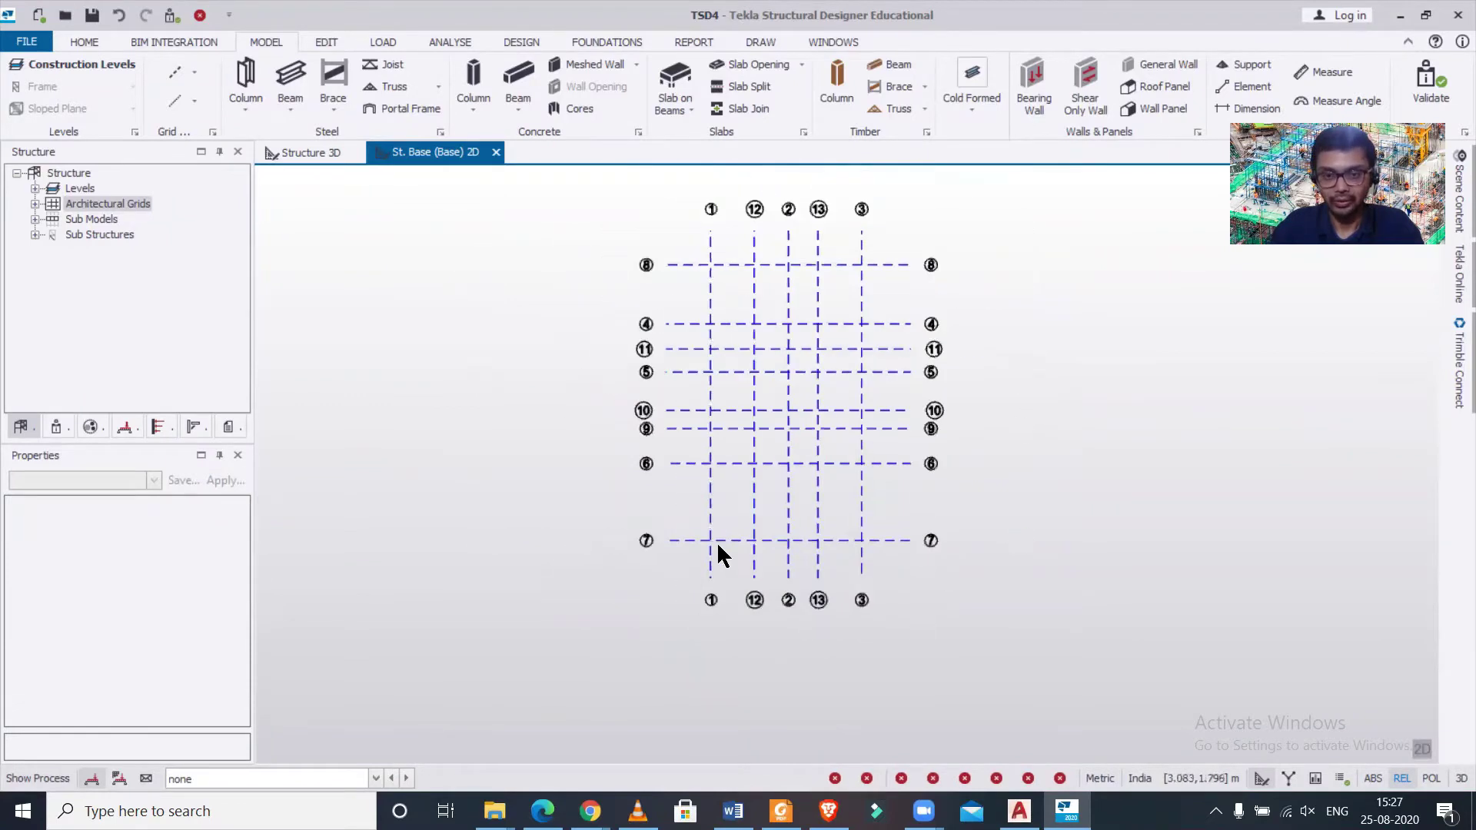
Step: Select the whole CL architectural grid, view the properties of its grid lines, and clear the selection
{"action": "scroll", "coordinate": [692, 621], "scroll_direction": "up", "scroll_amount": 3}
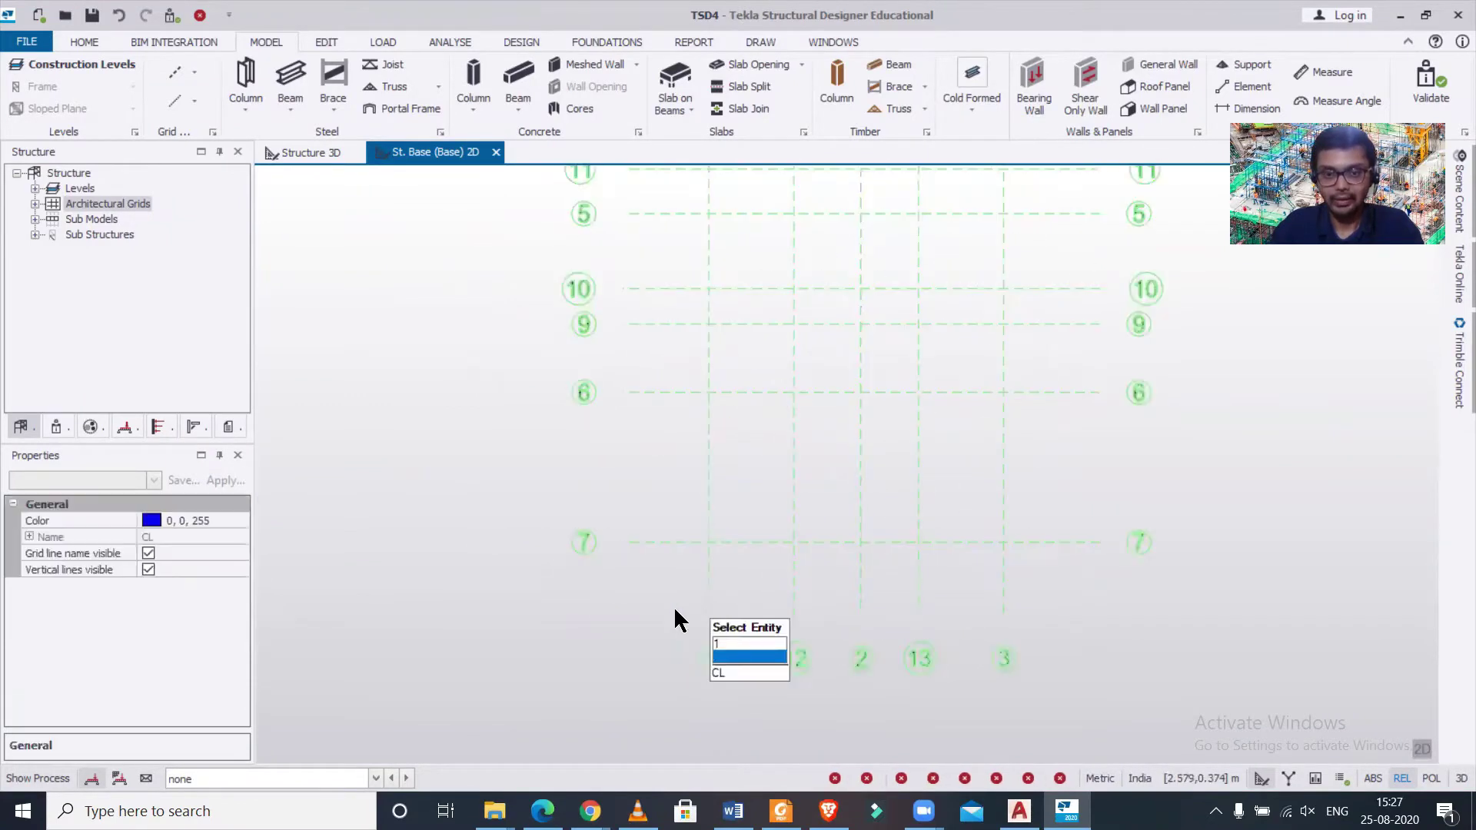
{"action": "left_click", "coordinate": [674, 611]}
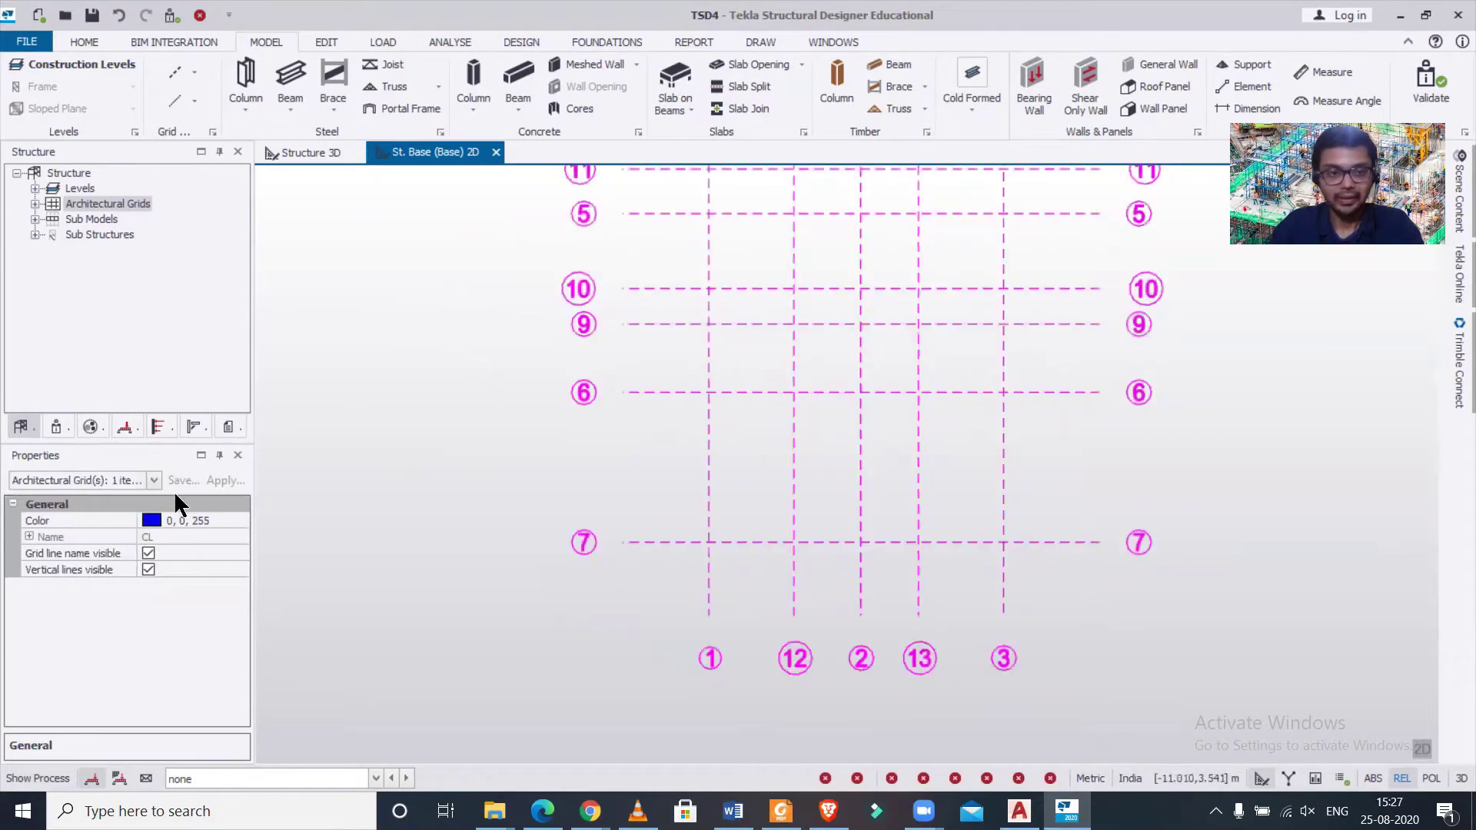
{"action": "left_click", "coordinate": [154, 480]}
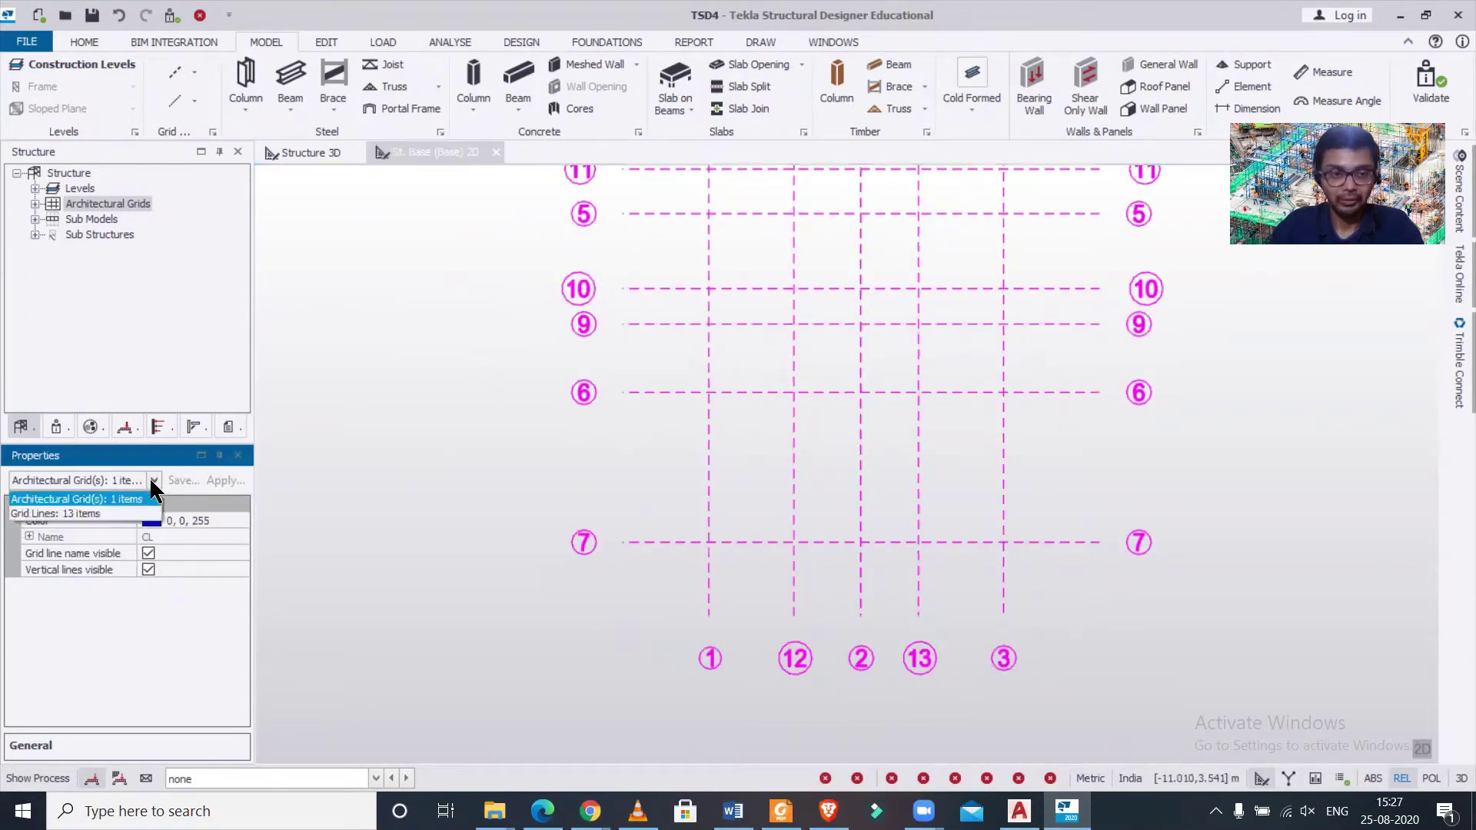
{"action": "left_click", "coordinate": [125, 512]}
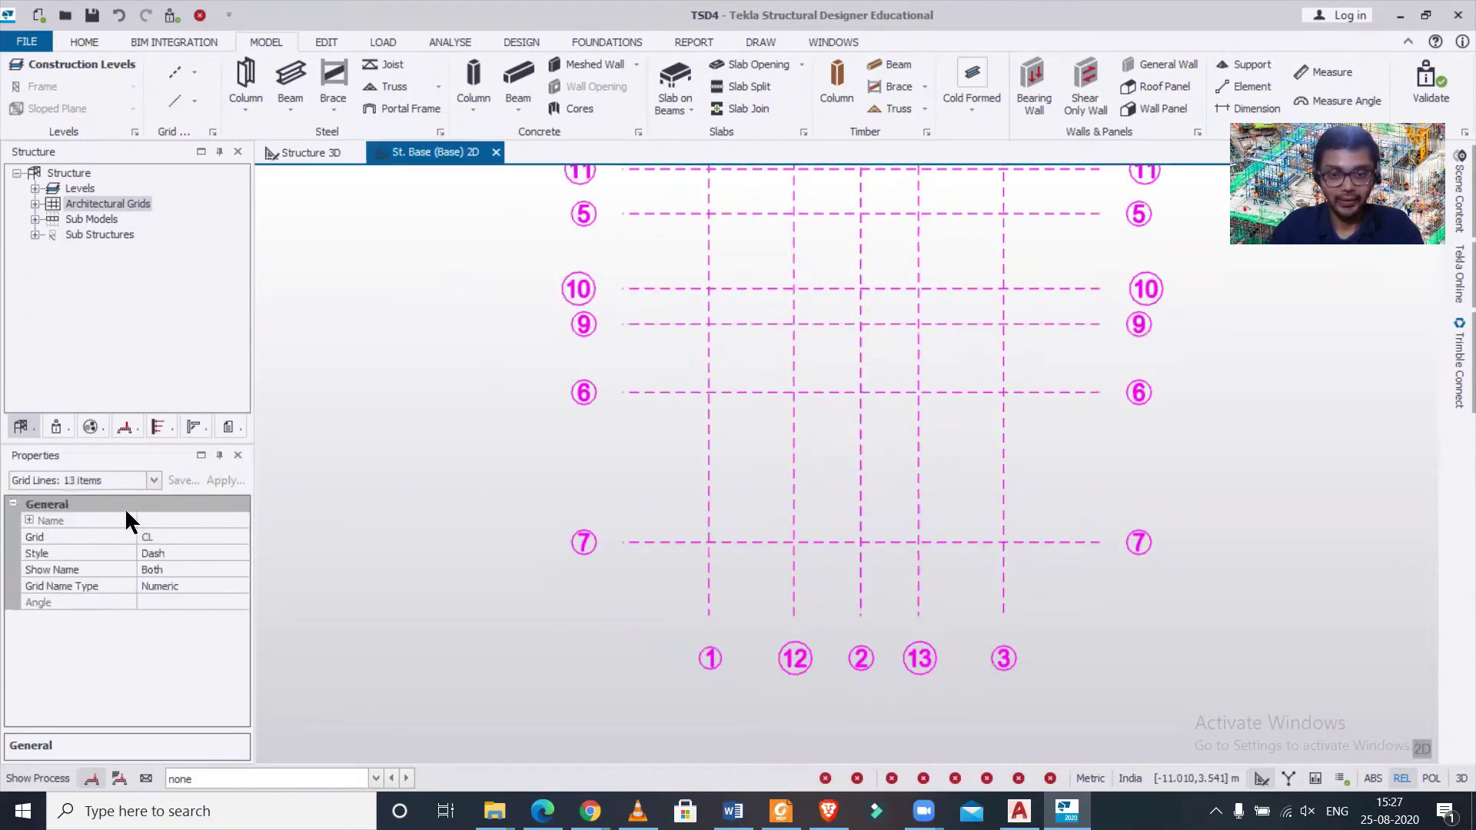
{"action": "left_click", "coordinate": [682, 609]}
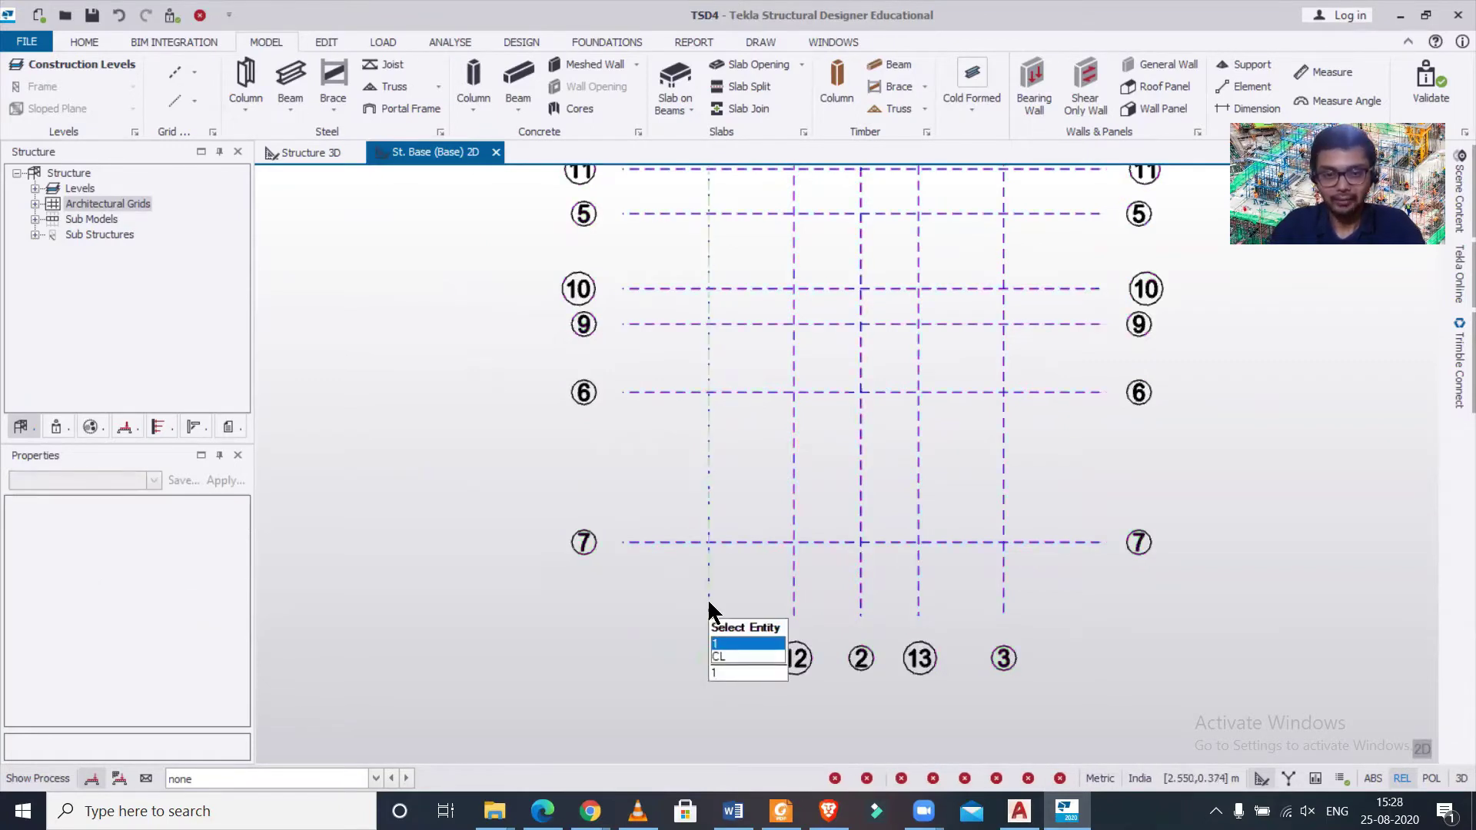
Step: Set the grid name type of the vertical grid lines 1, 12, 2, 13 and 3 to Alphanumeric, selecting them in that order
{"action": "left_click", "coordinate": [707, 603]}
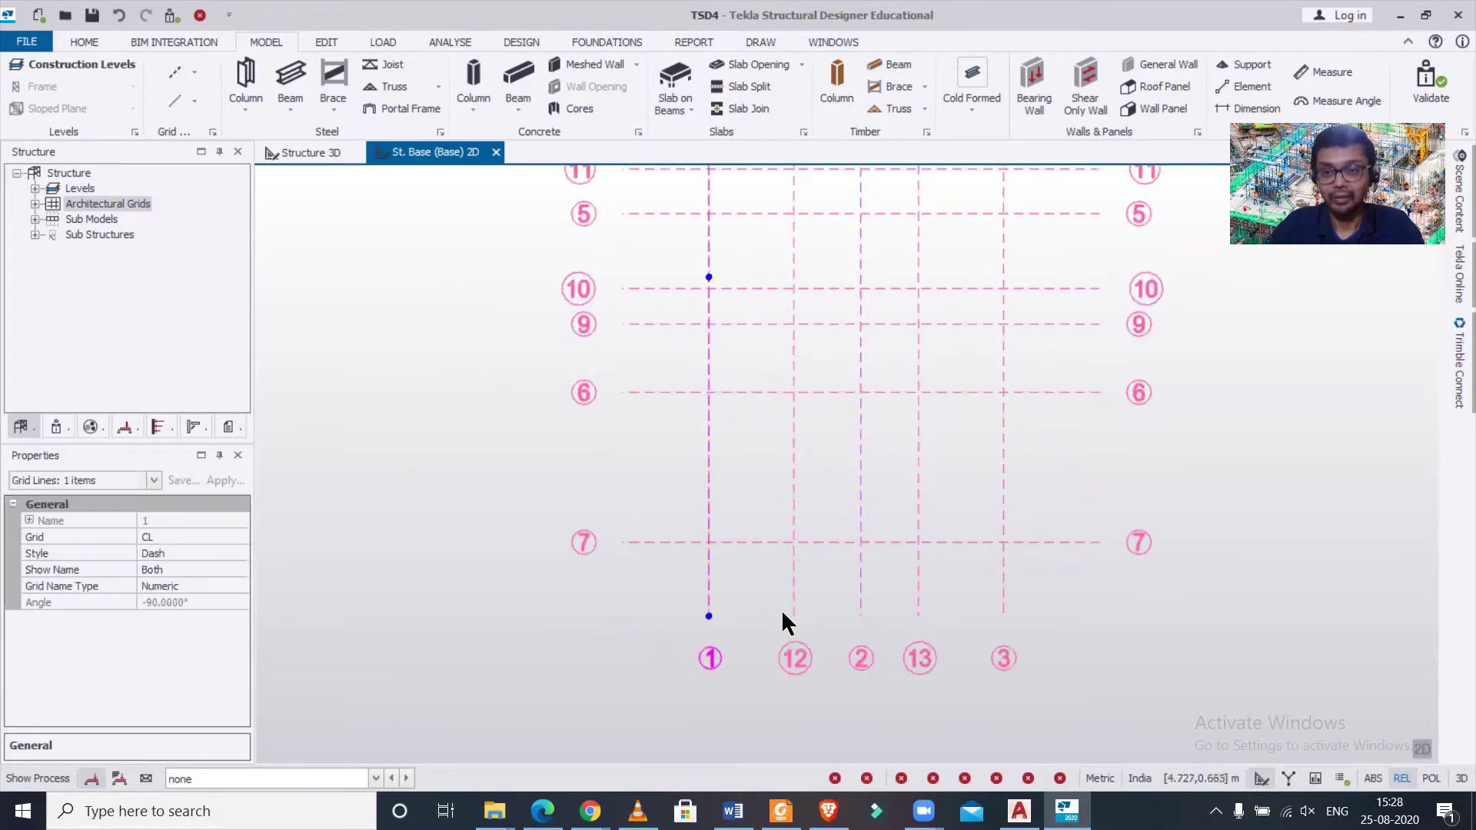
{"action": "mouse_move", "coordinate": [795, 598]}
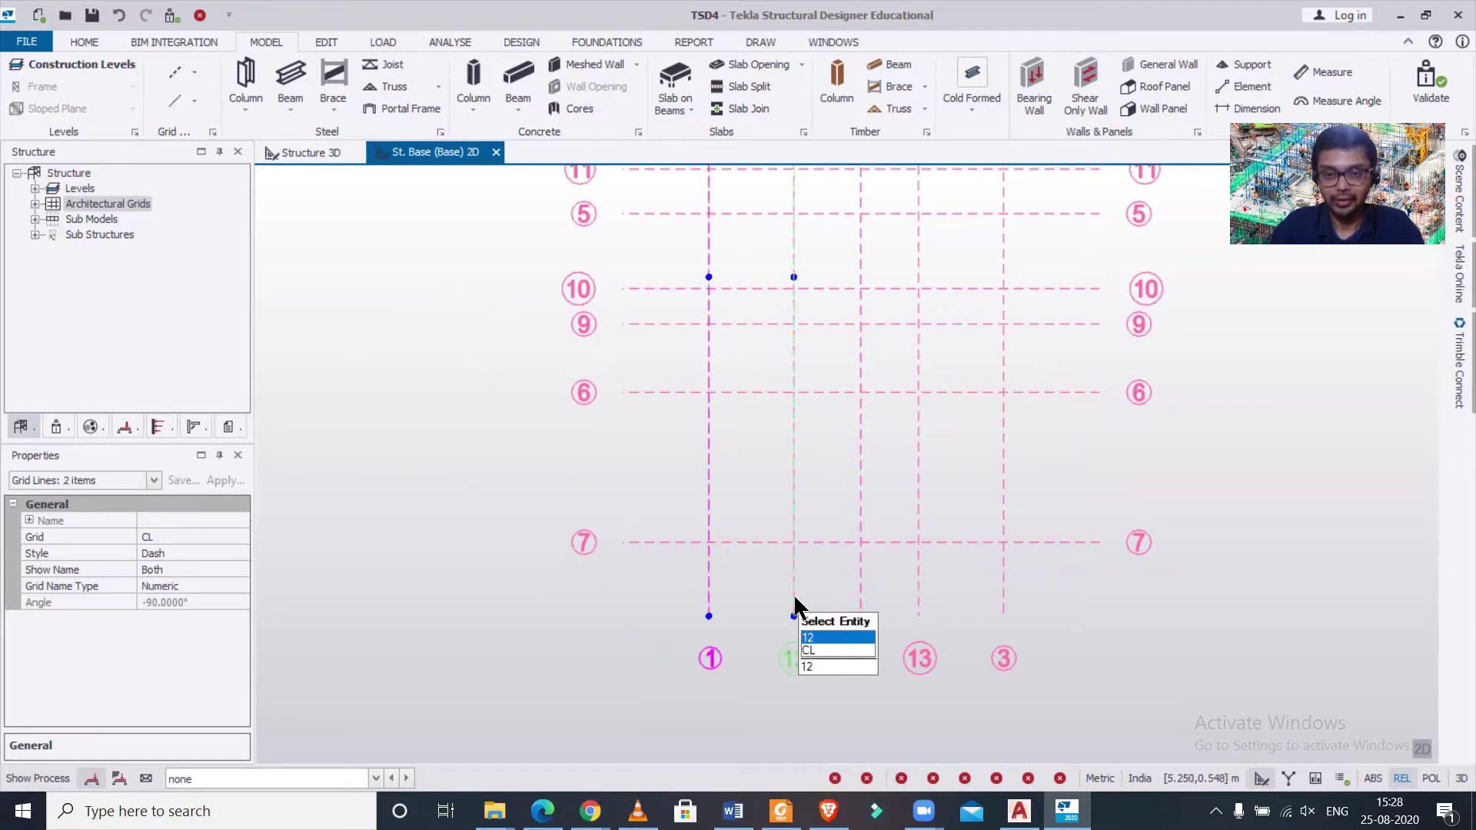
{"action": "left_click", "coordinate": [874, 597]}
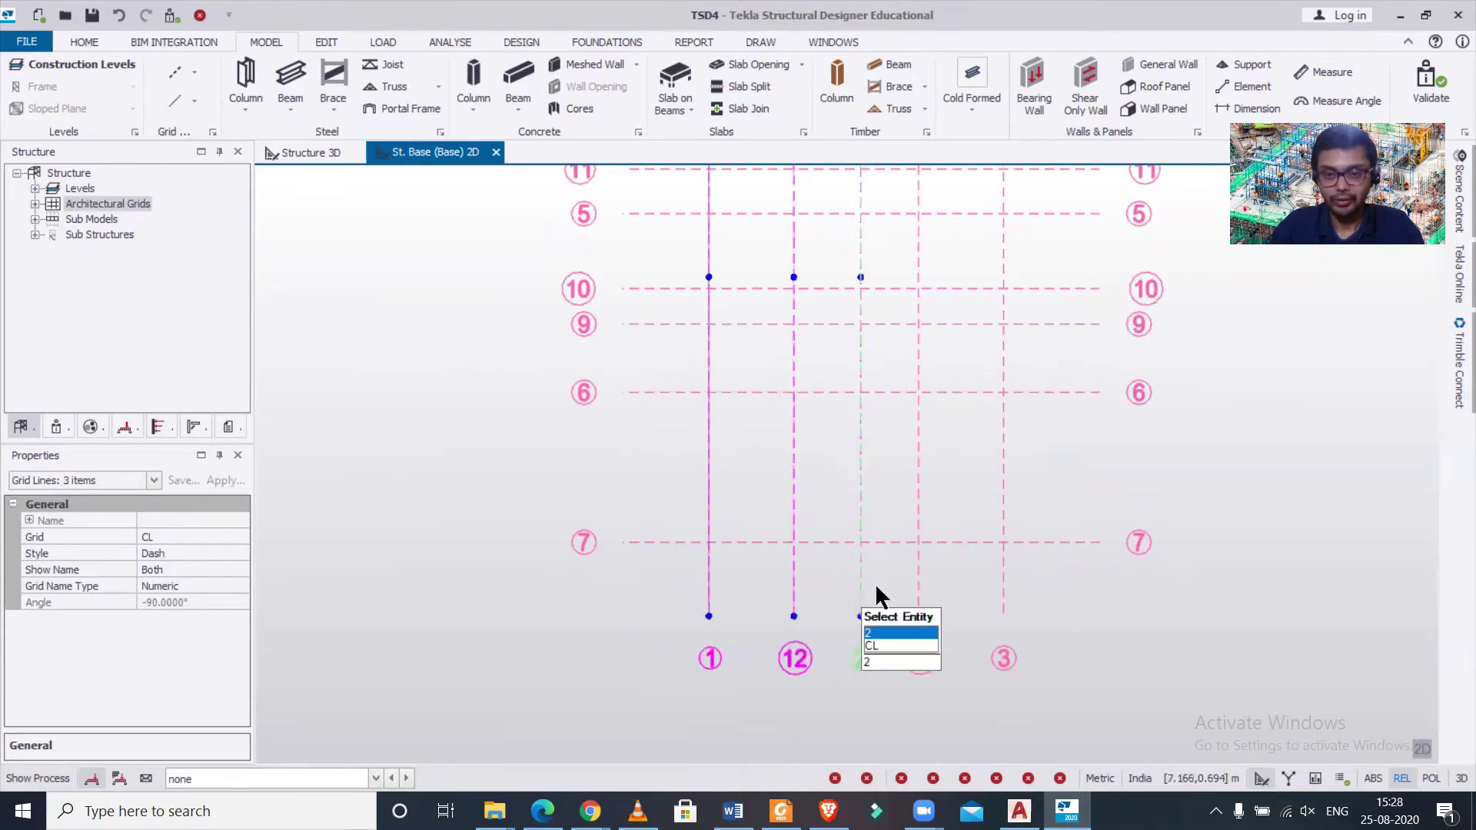
{"action": "left_click", "coordinate": [919, 594]}
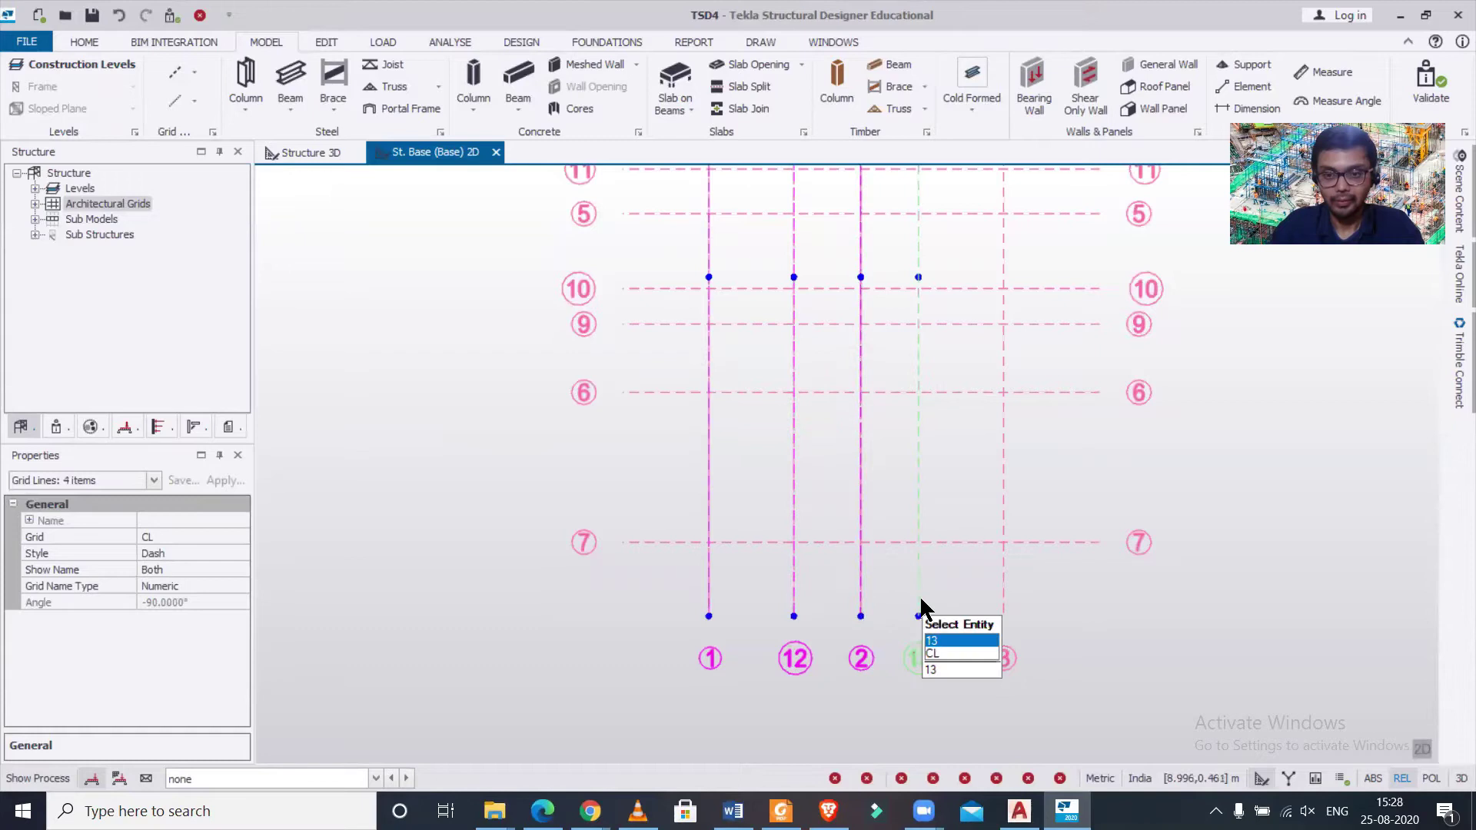
{"action": "left_click", "coordinate": [1004, 593]}
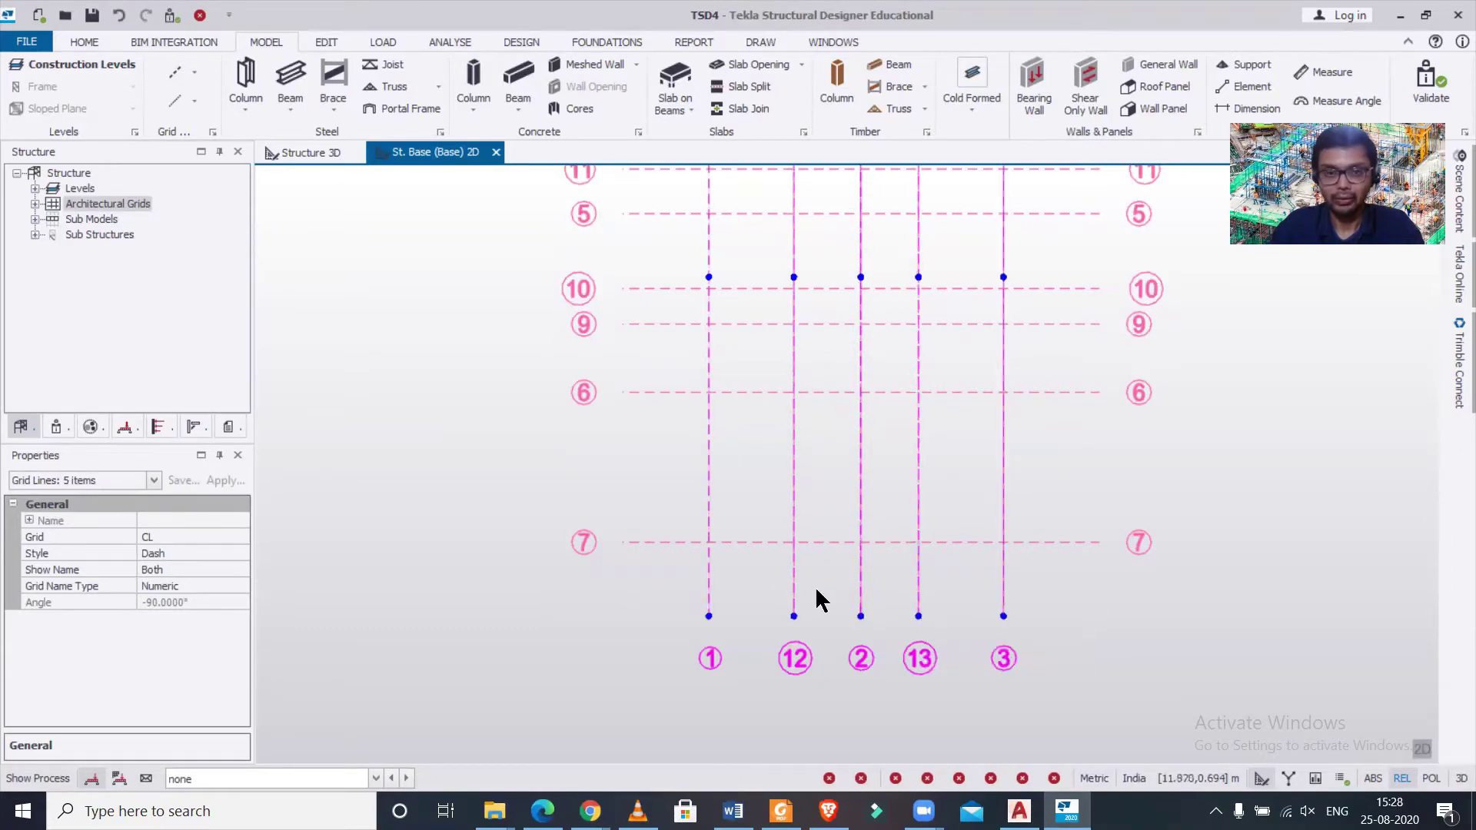
{"action": "left_click", "coordinate": [215, 586]}
{"action": "left_click", "coordinate": [242, 586]}
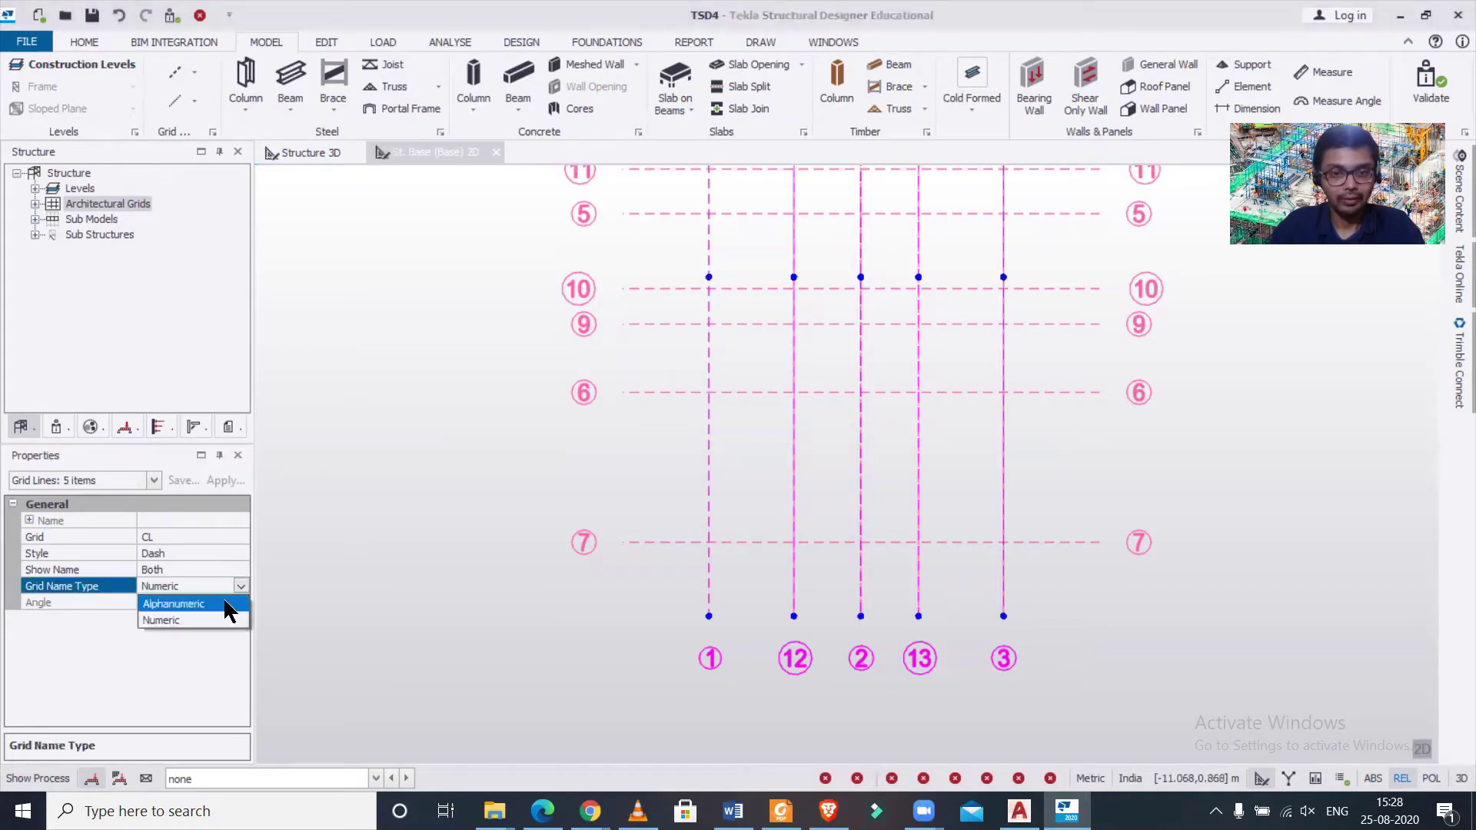
{"action": "left_click", "coordinate": [229, 603]}
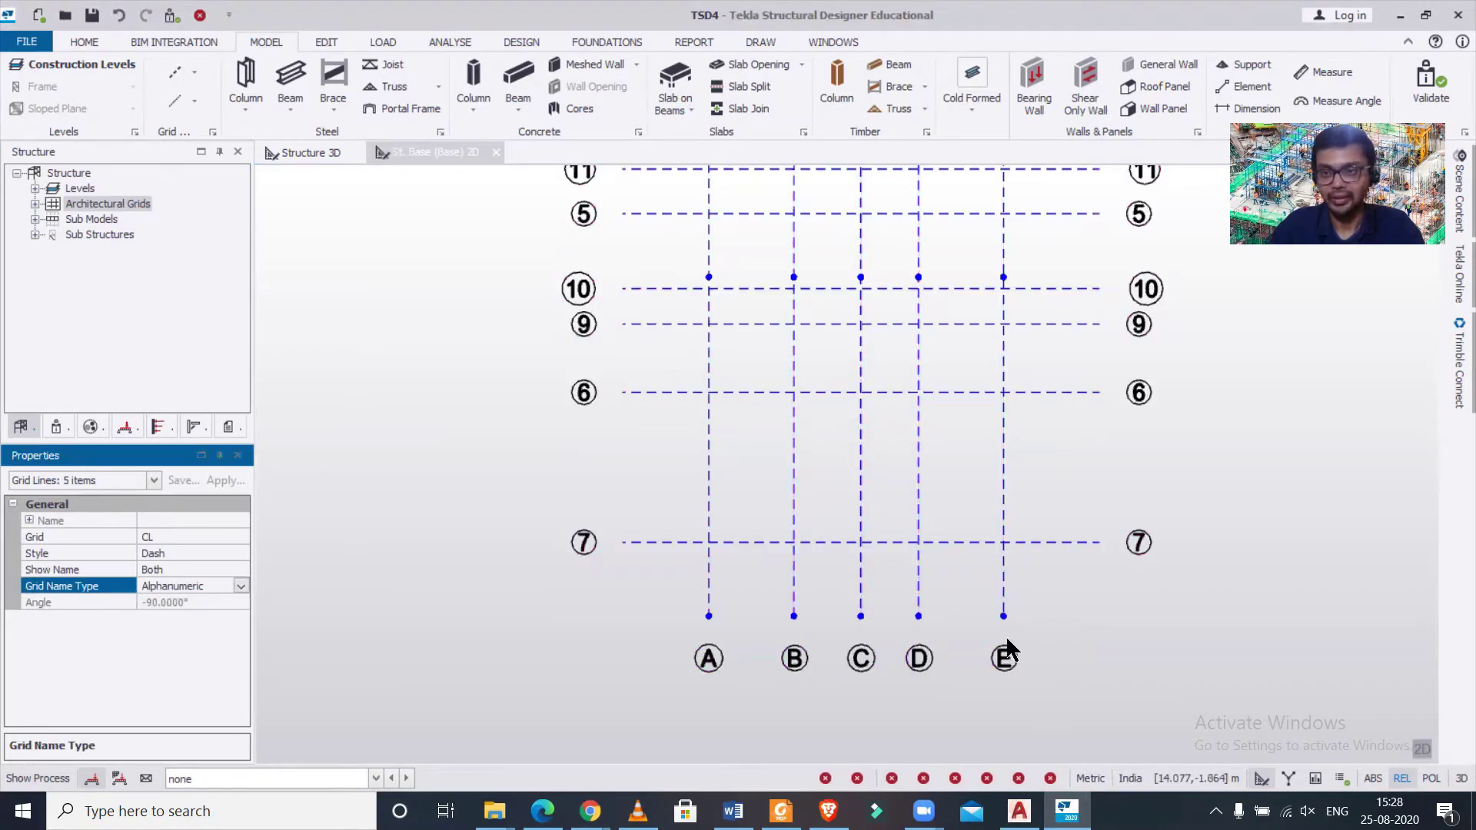
{"action": "scroll", "coordinate": [850, 576], "scroll_direction": "down", "scroll_amount": 2}
{"action": "scroll", "coordinate": [757, 621], "scroll_direction": "up", "scroll_amount": 1}
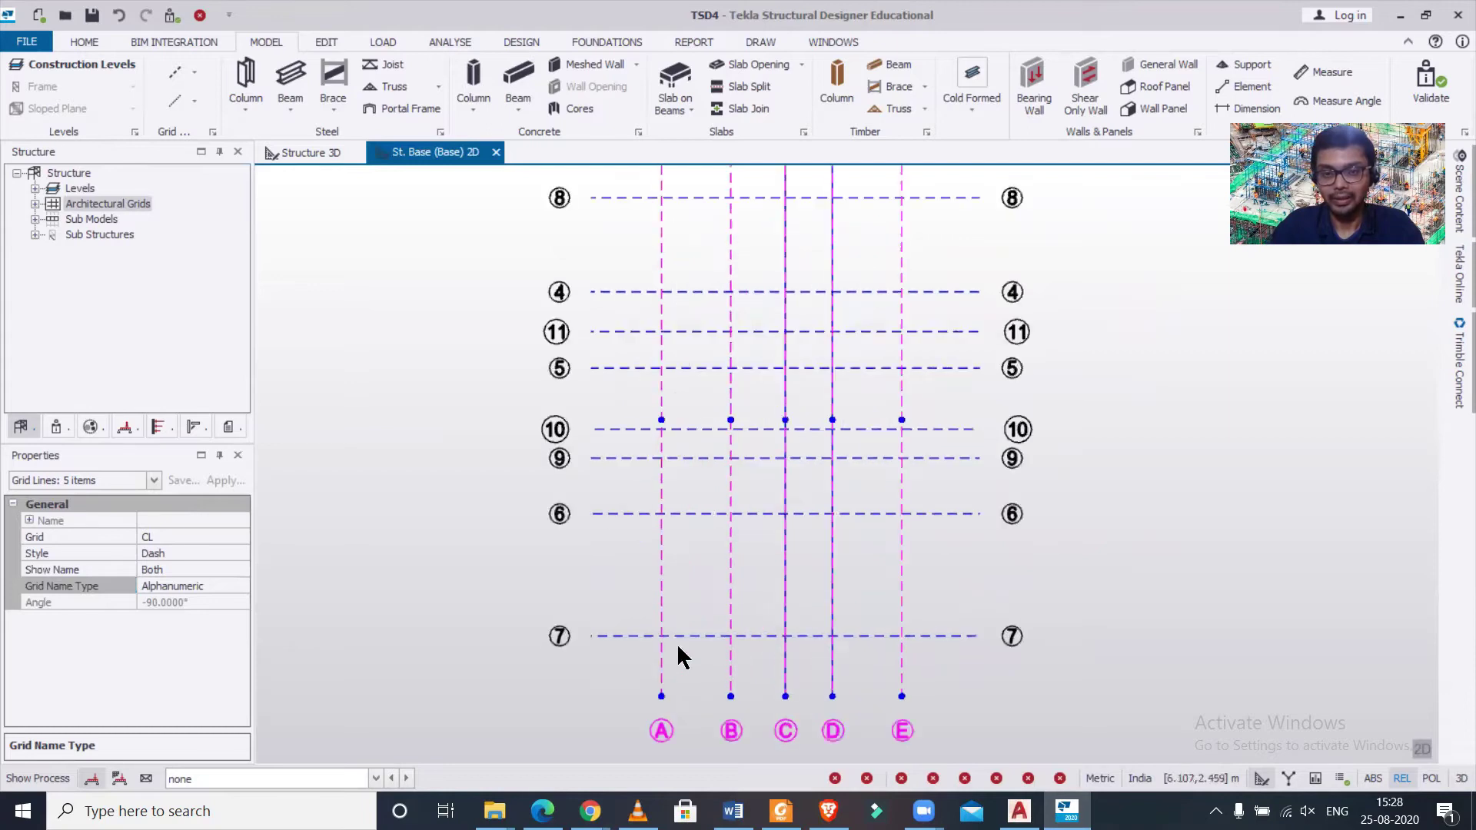
{"action": "middle_click_drag", "start_coordinate": [677, 642], "coordinate": [707, 630]}
{"action": "key", "text": "Escape"}
Step: Set the grid name type of all eight horizontal grid lines to Alphanumeric, selecting them in order from line 7 up to line 8
{"action": "scroll", "coordinate": [703, 585], "scroll_direction": "down", "scroll_amount": 1}
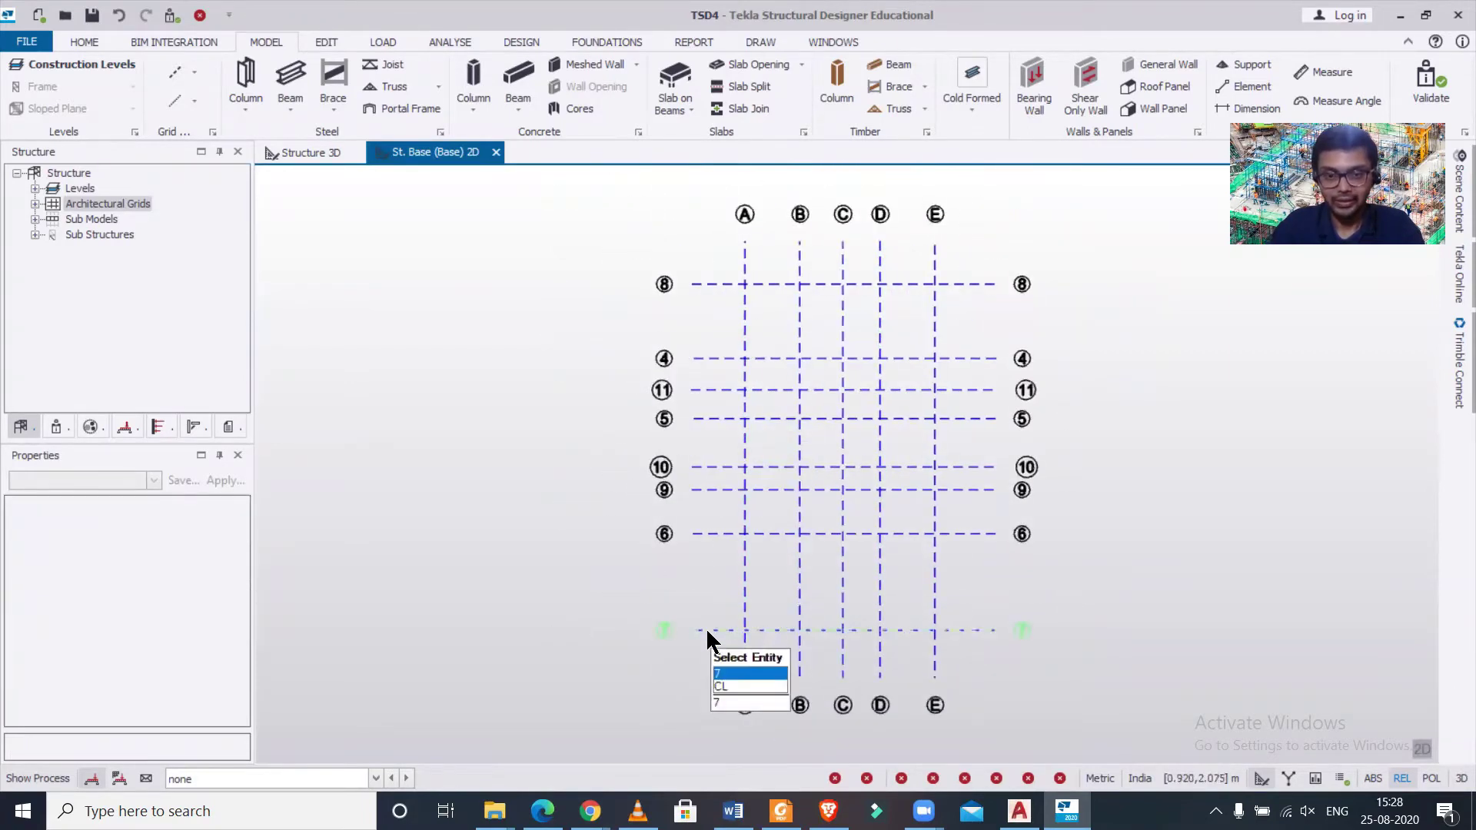
{"action": "left_click", "coordinate": [706, 627]}
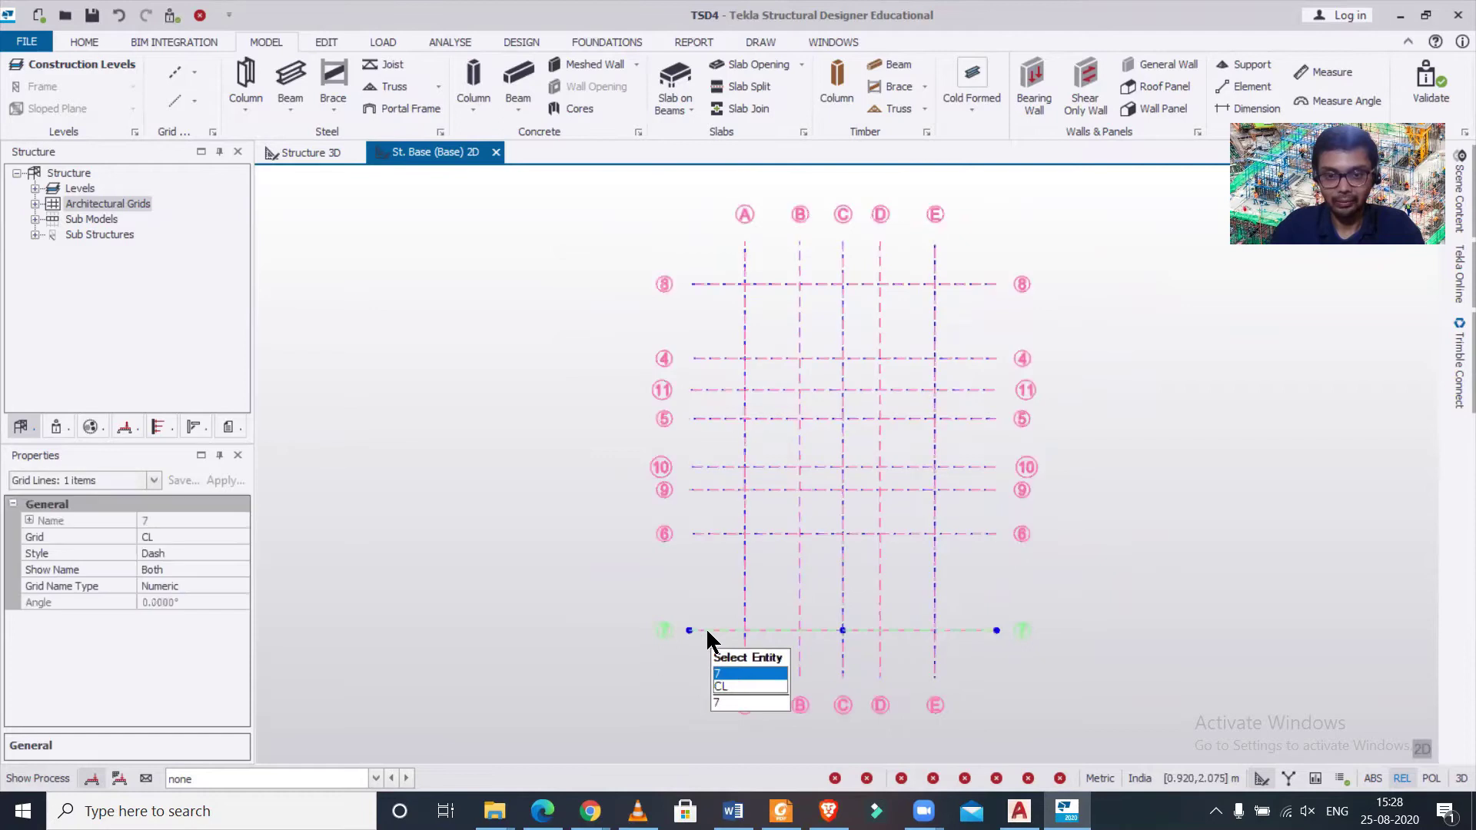
{"action": "left_click", "coordinate": [709, 489]}
{"action": "left_click", "coordinate": [718, 467]}
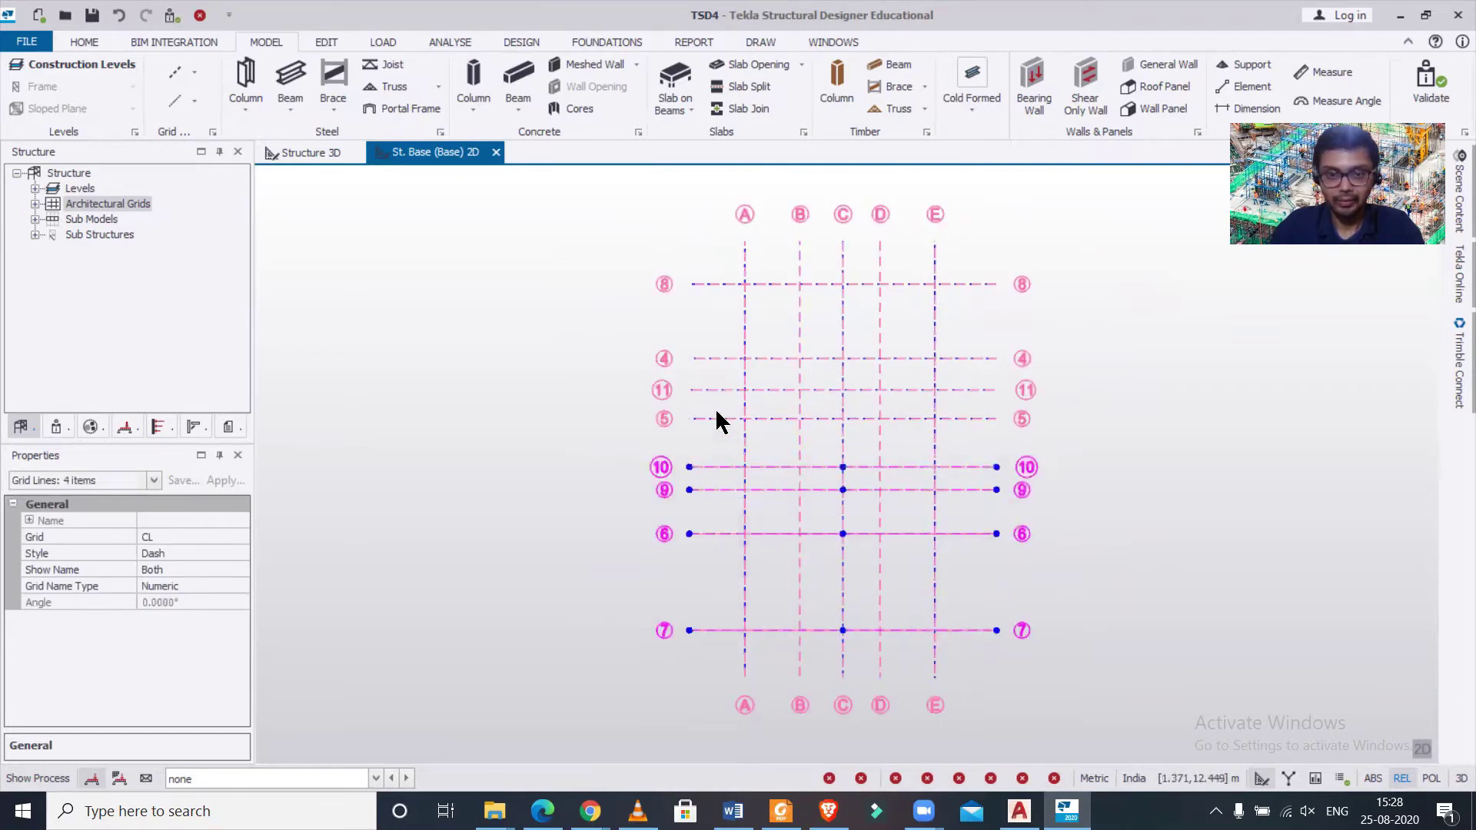
{"action": "left_click", "coordinate": [715, 418]}
{"action": "left_click", "coordinate": [715, 389]}
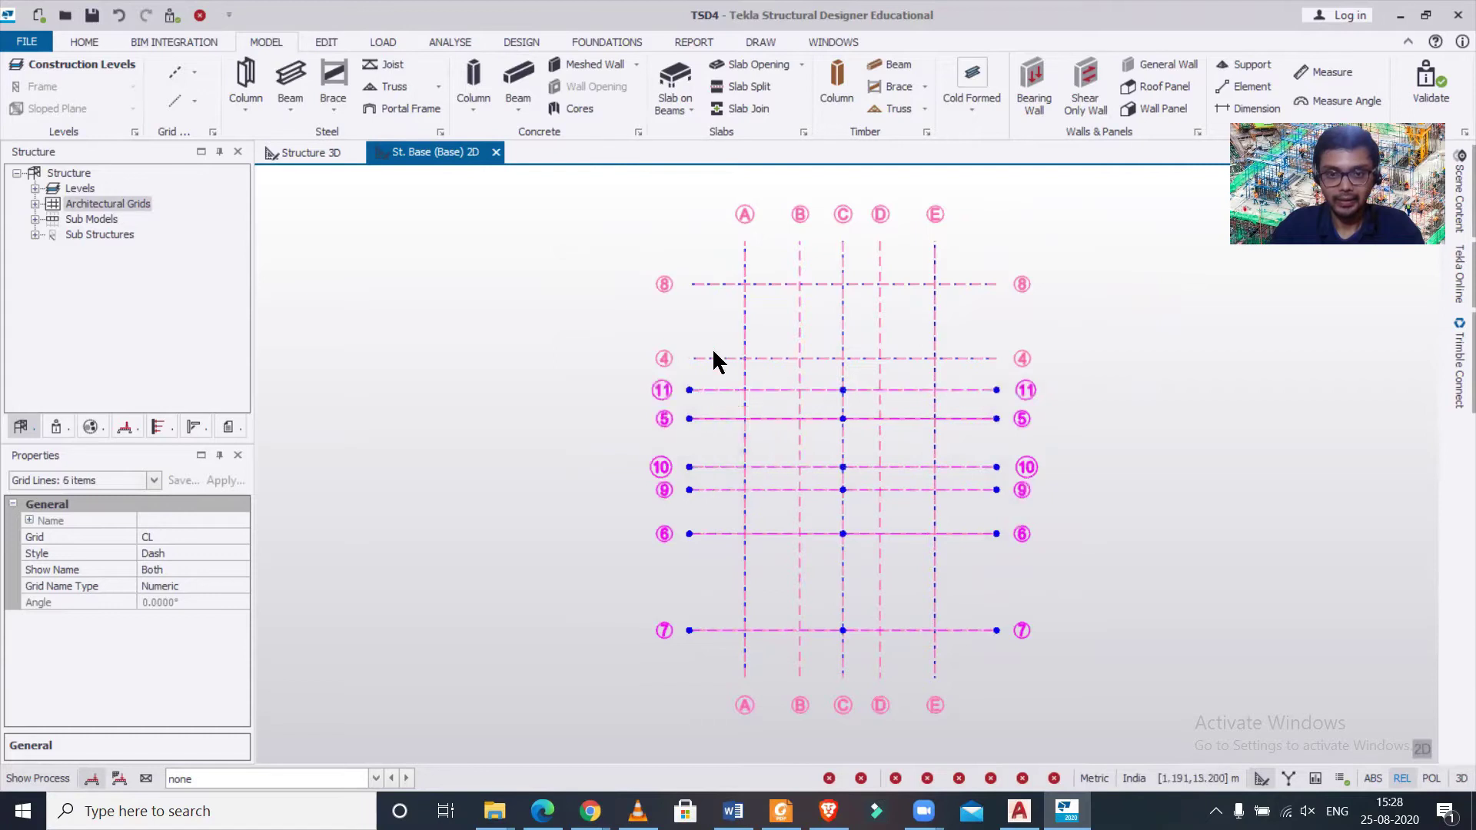
{"action": "left_click", "coordinate": [713, 358]}
{"action": "left_click", "coordinate": [711, 283]}
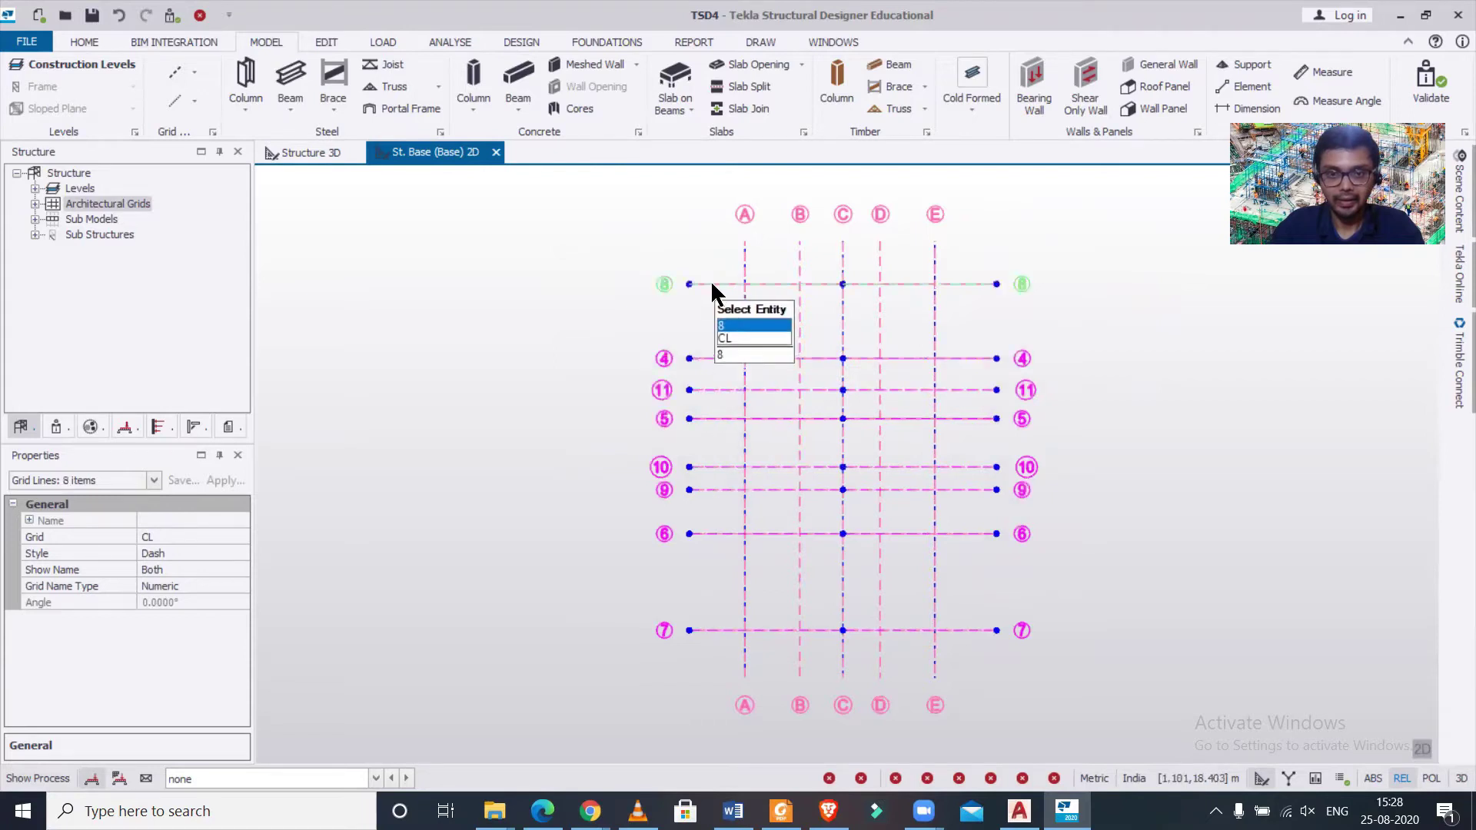
{"action": "left_click", "coordinate": [241, 591]}
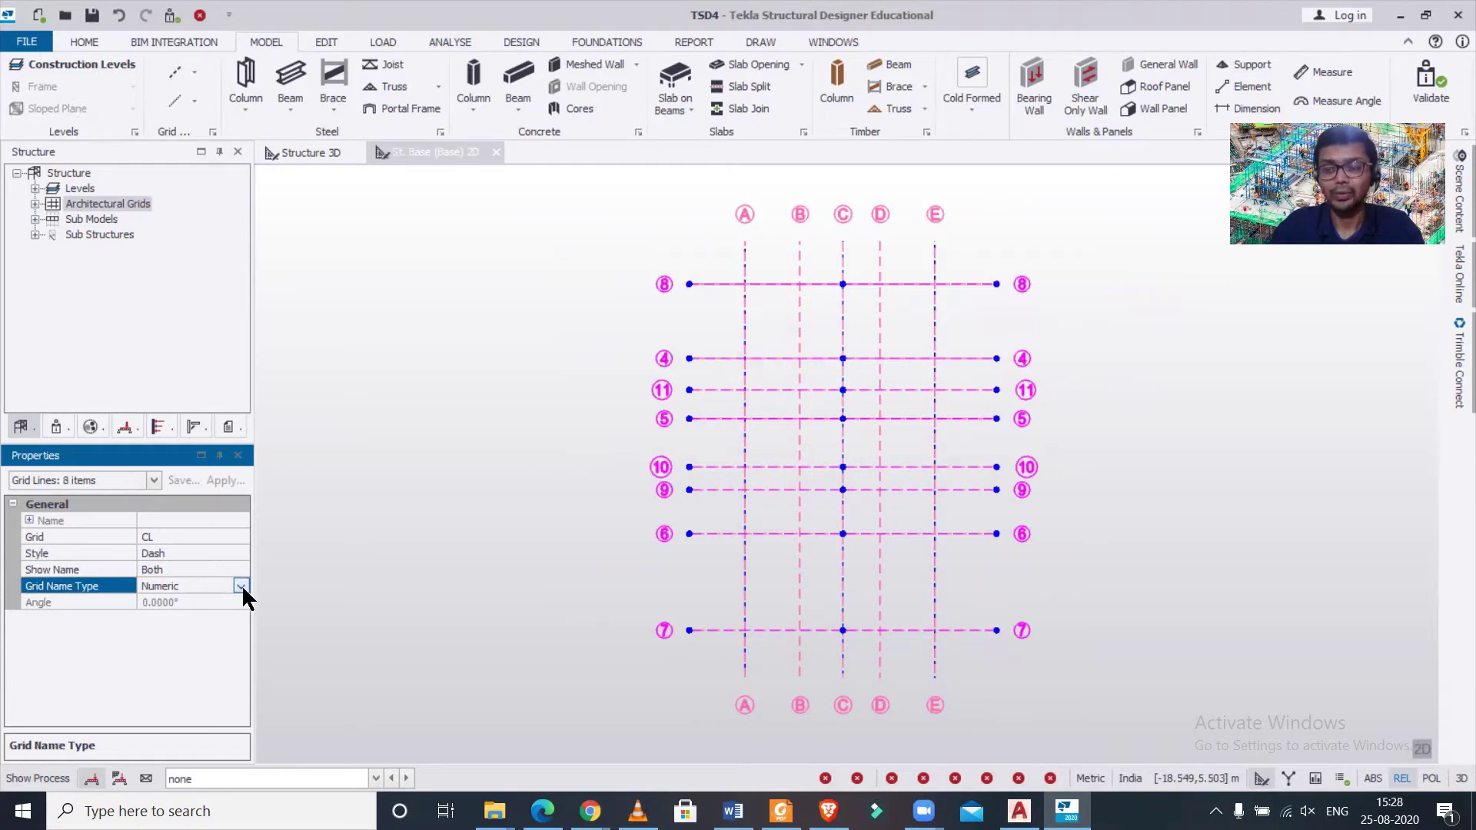
{"action": "left_click", "coordinate": [242, 587]}
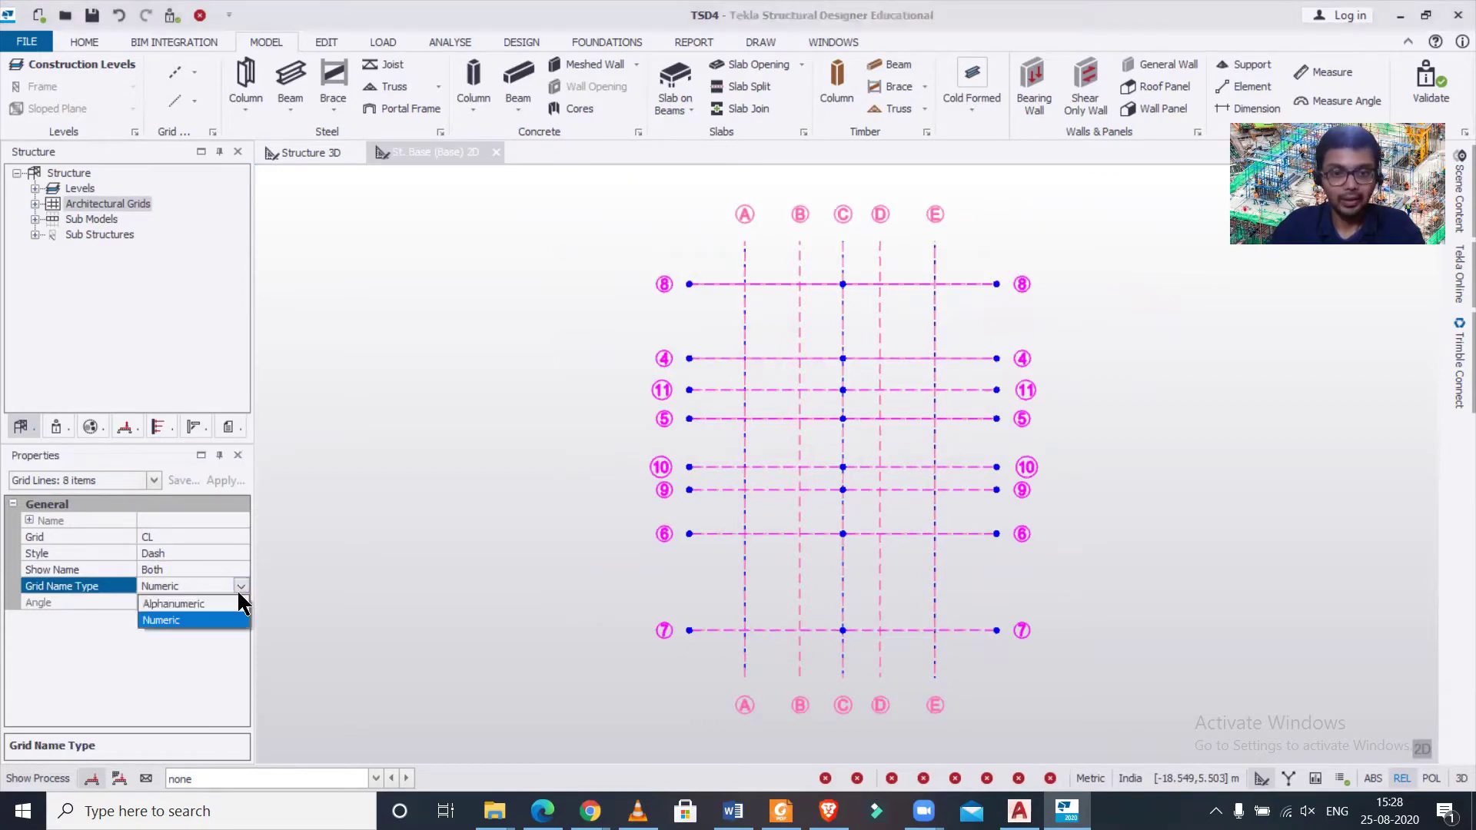
{"action": "left_click", "coordinate": [190, 604]}
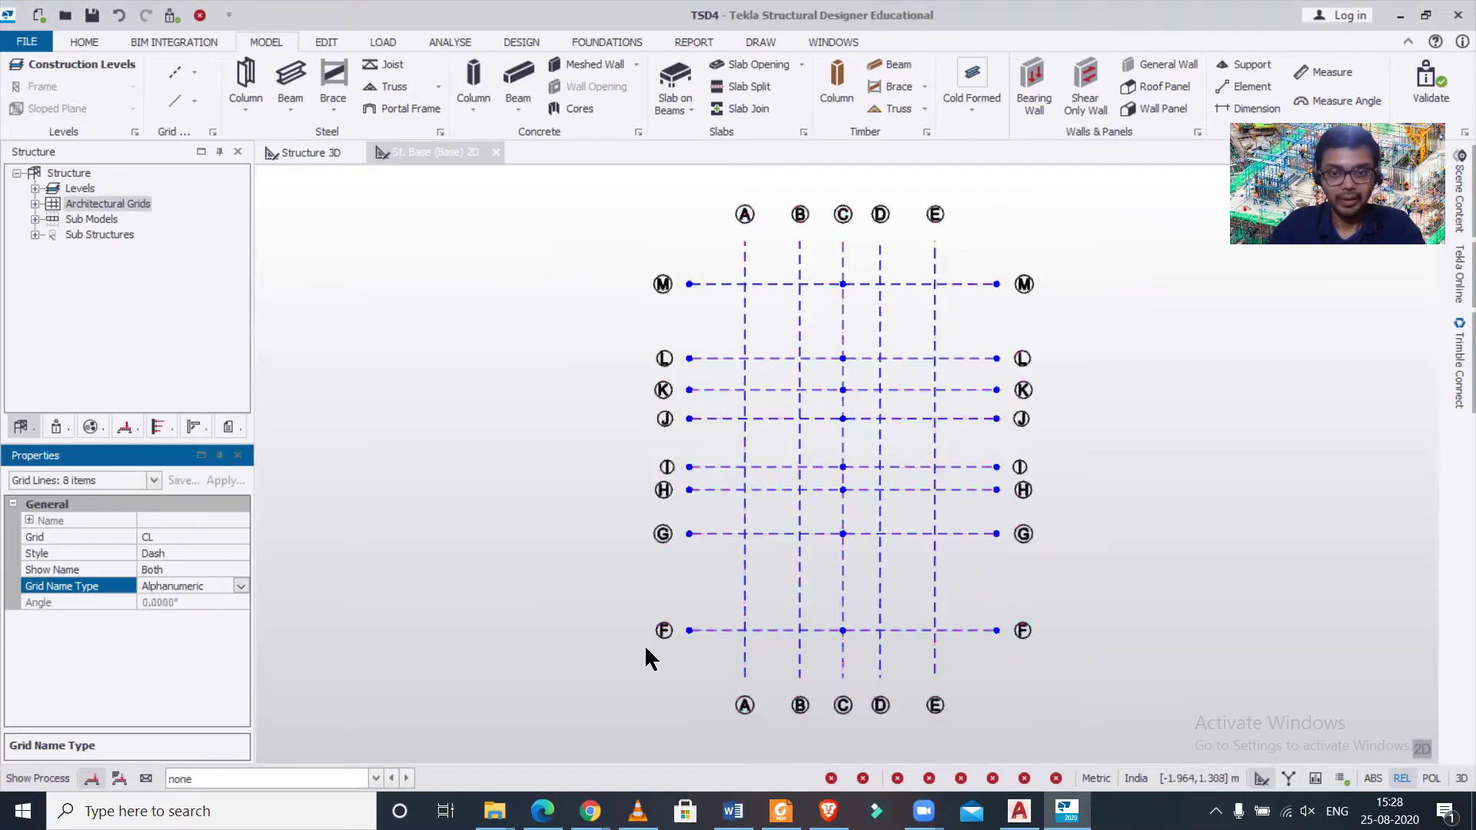
Step: View the properties of the lowest horizontal grid line F and of the CL architectural grid, and clear the selection
{"action": "left_click", "coordinate": [562, 424]}
{"action": "scroll", "coordinate": [847, 548], "scroll_direction": "down", "scroll_amount": 1}
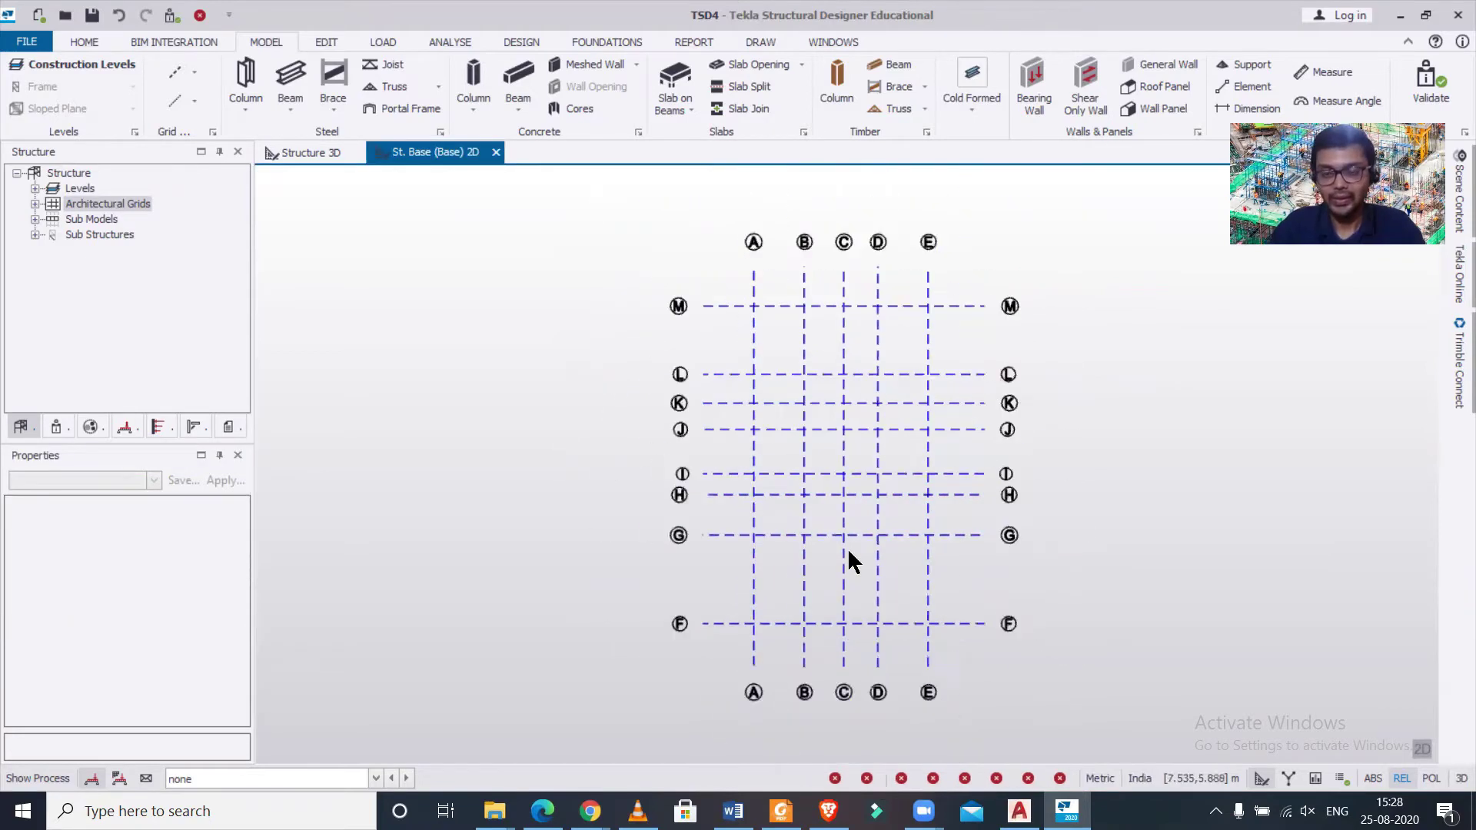
{"action": "middle_click_drag", "start_coordinate": [992, 560], "coordinate": [877, 551]}
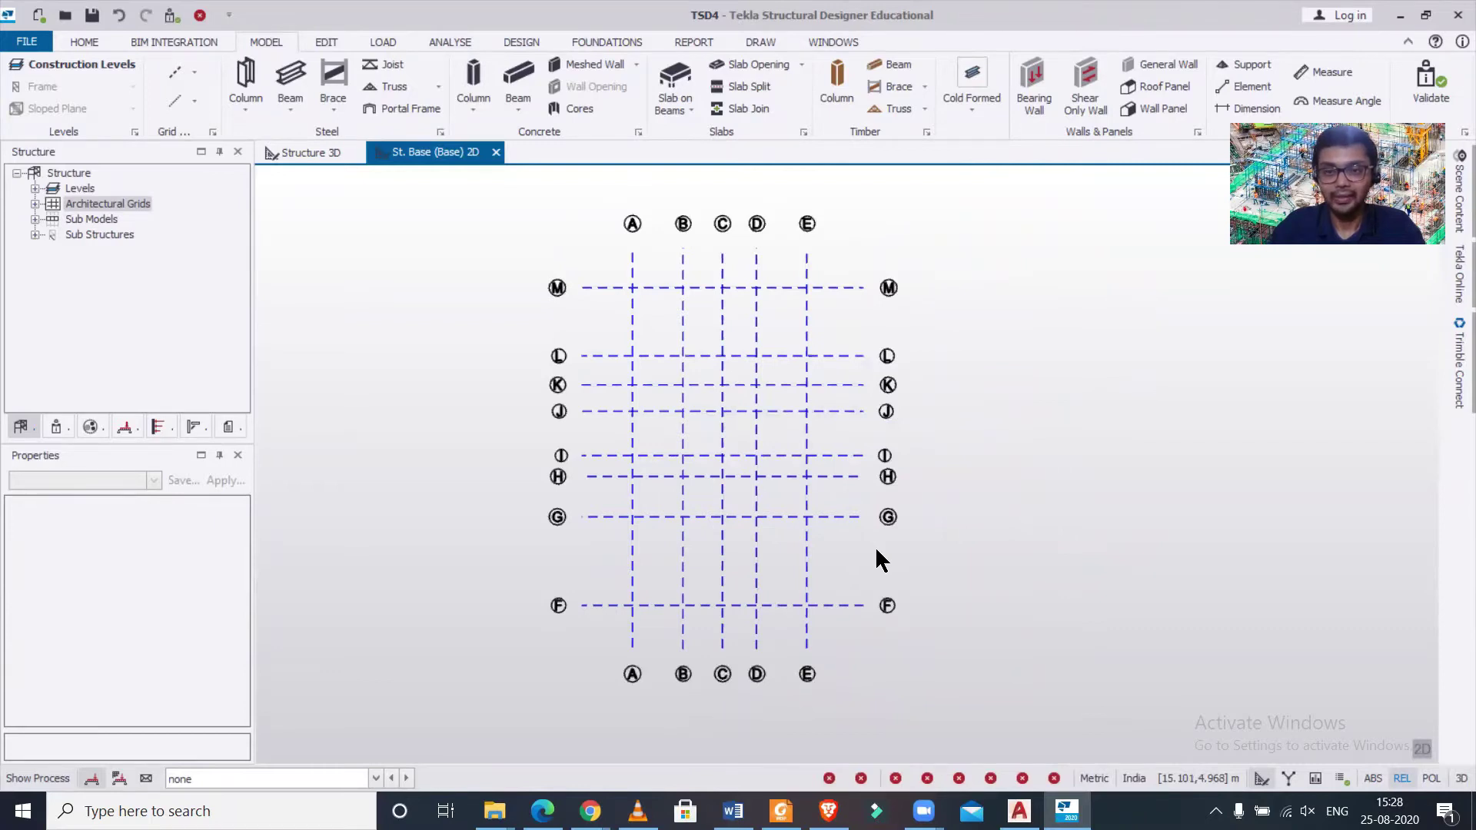
{"action": "mouse_move", "coordinate": [597, 606]}
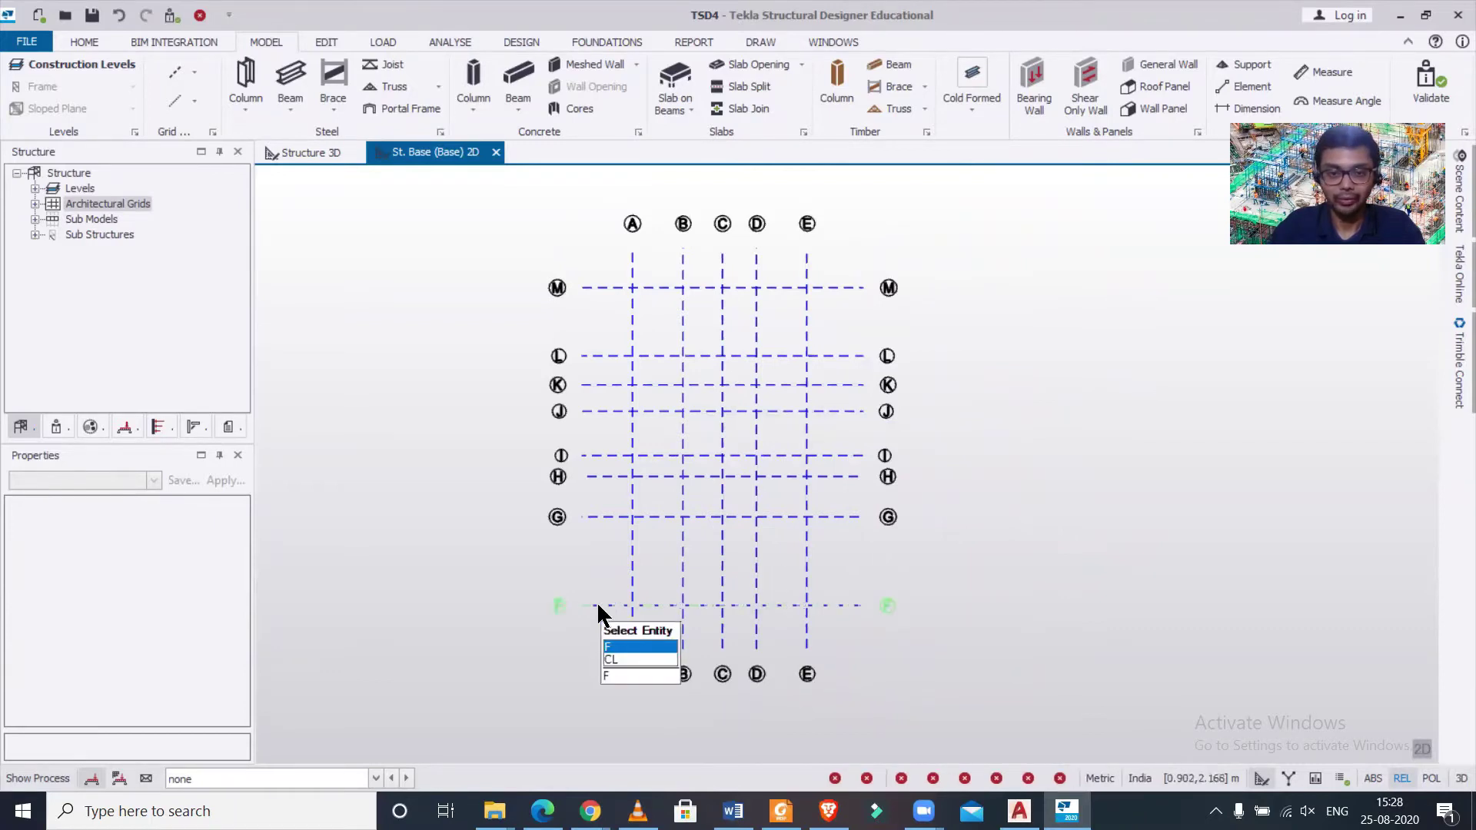
{"action": "left_click", "coordinate": [598, 608]}
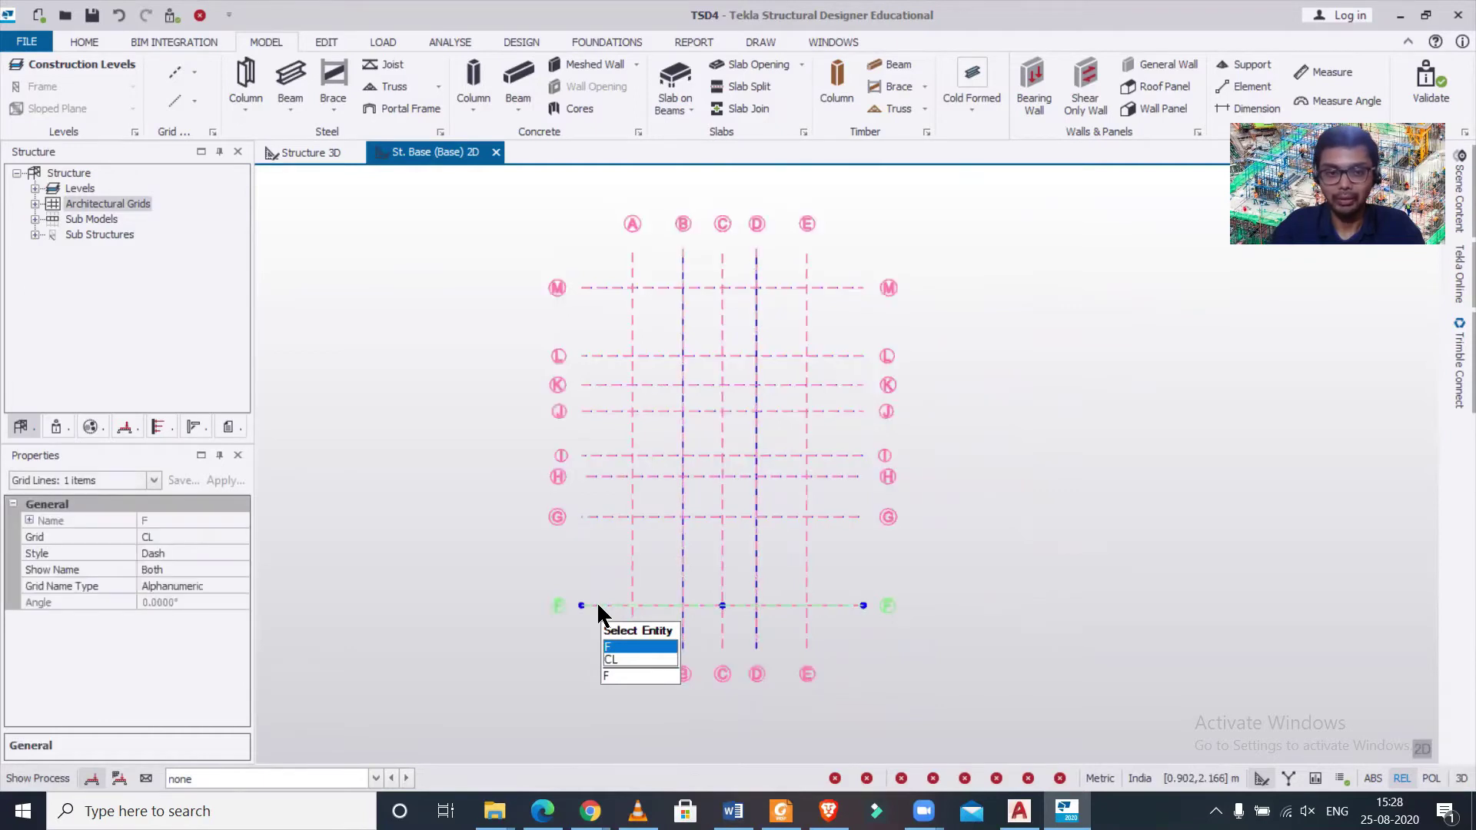
{"action": "scroll", "coordinate": [565, 607], "scroll_direction": "up", "scroll_amount": 1}
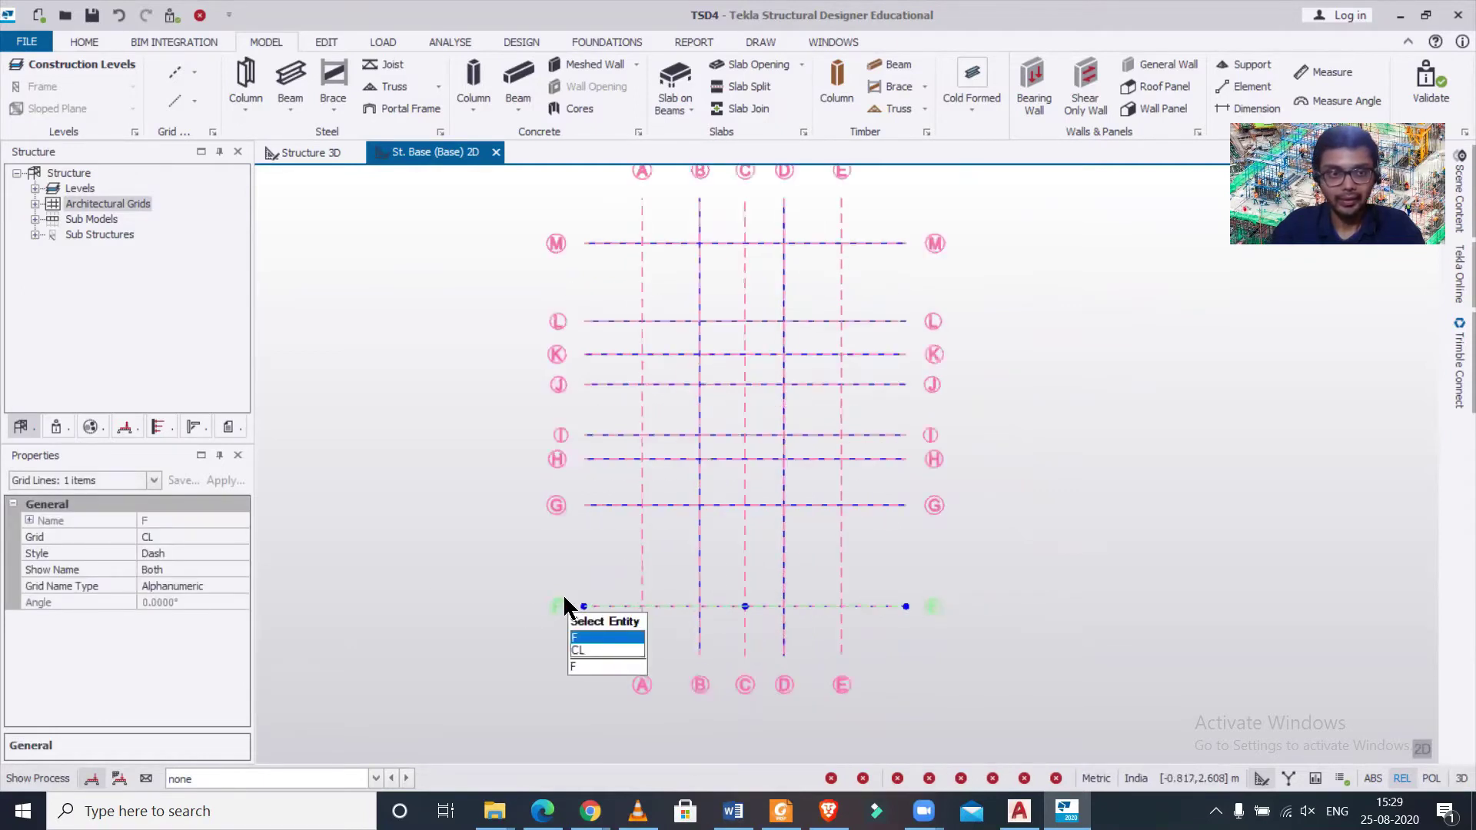
{"action": "right_click", "coordinate": [130, 203]}
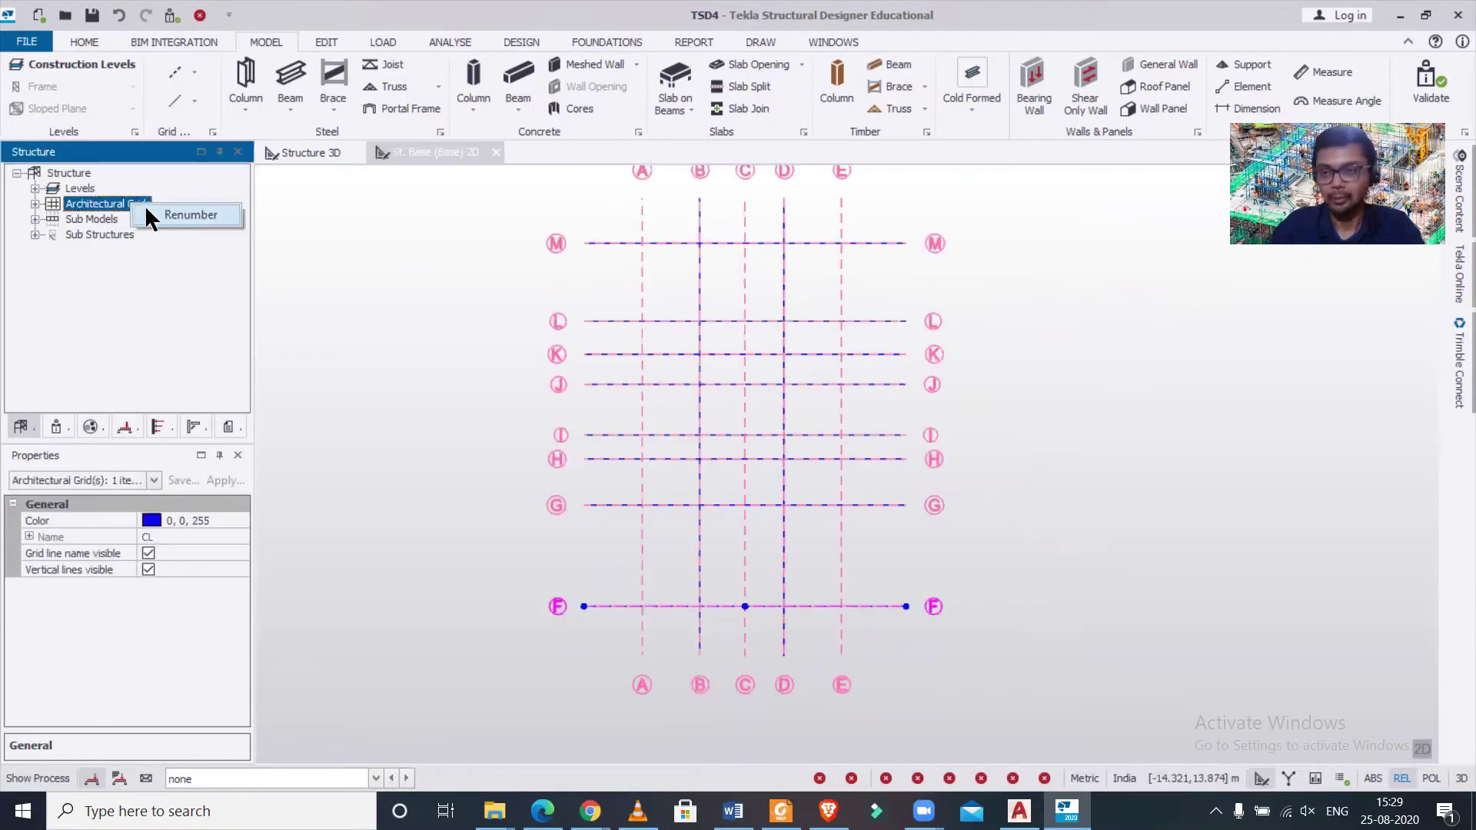
{"action": "left_click", "coordinate": [350, 280]}
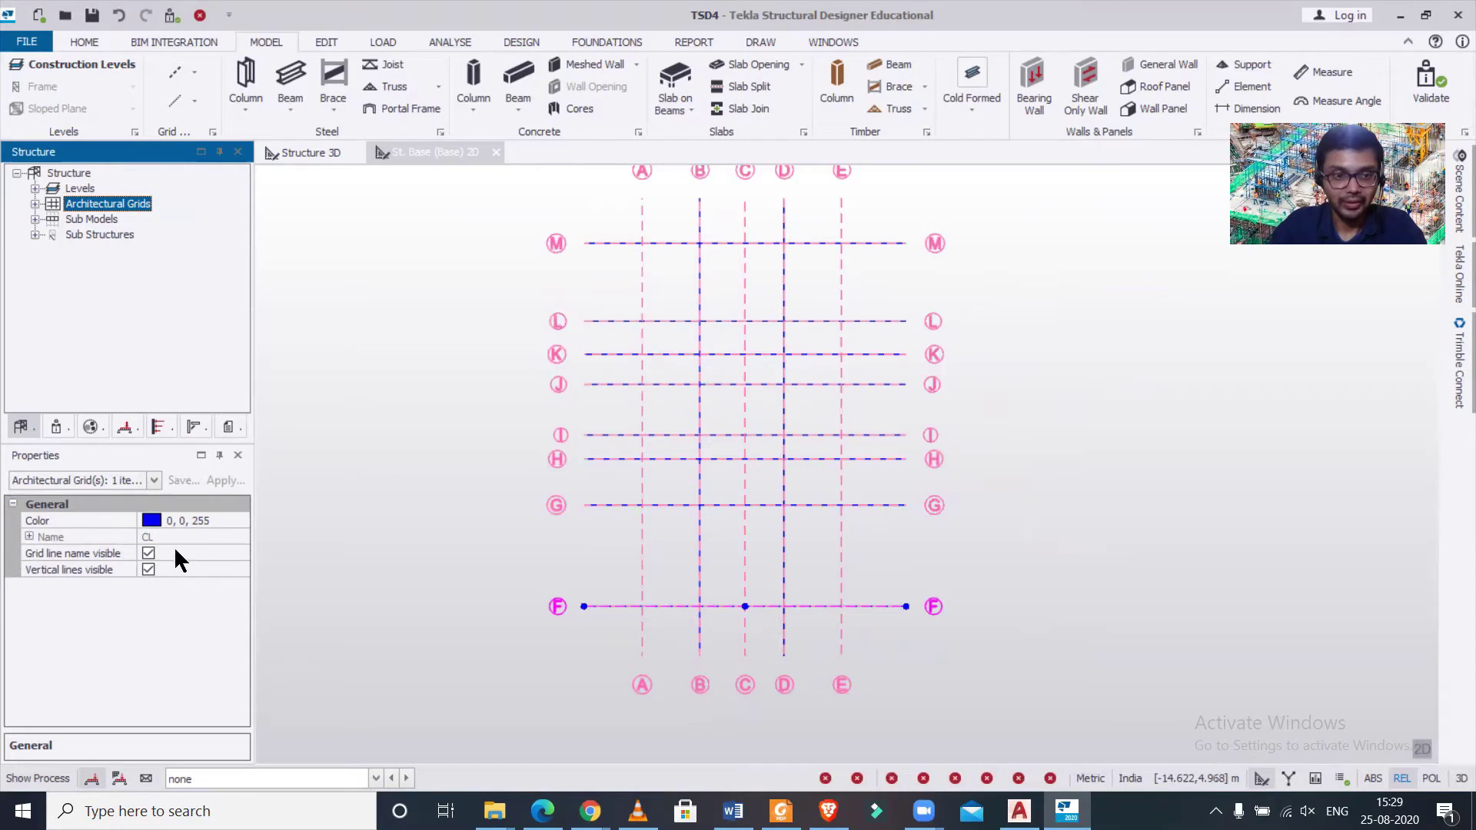
{"action": "left_click", "coordinate": [593, 629]}
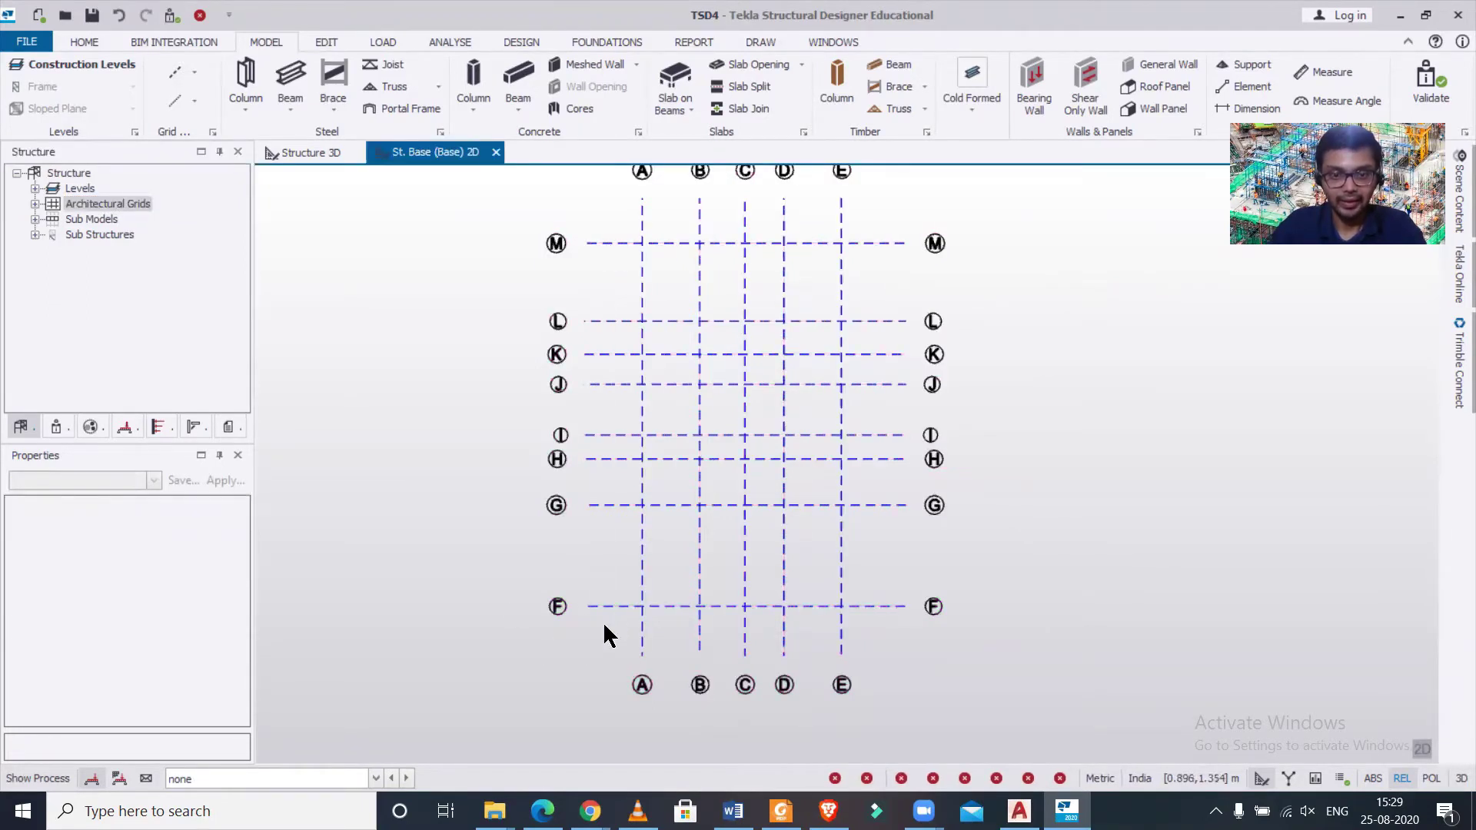
Step: Set the grid name type of all eight horizontal grid lines, F to M, to Numeric
{"action": "left_click_drag", "start_coordinate": [605, 624], "coordinate": [600, 216]}
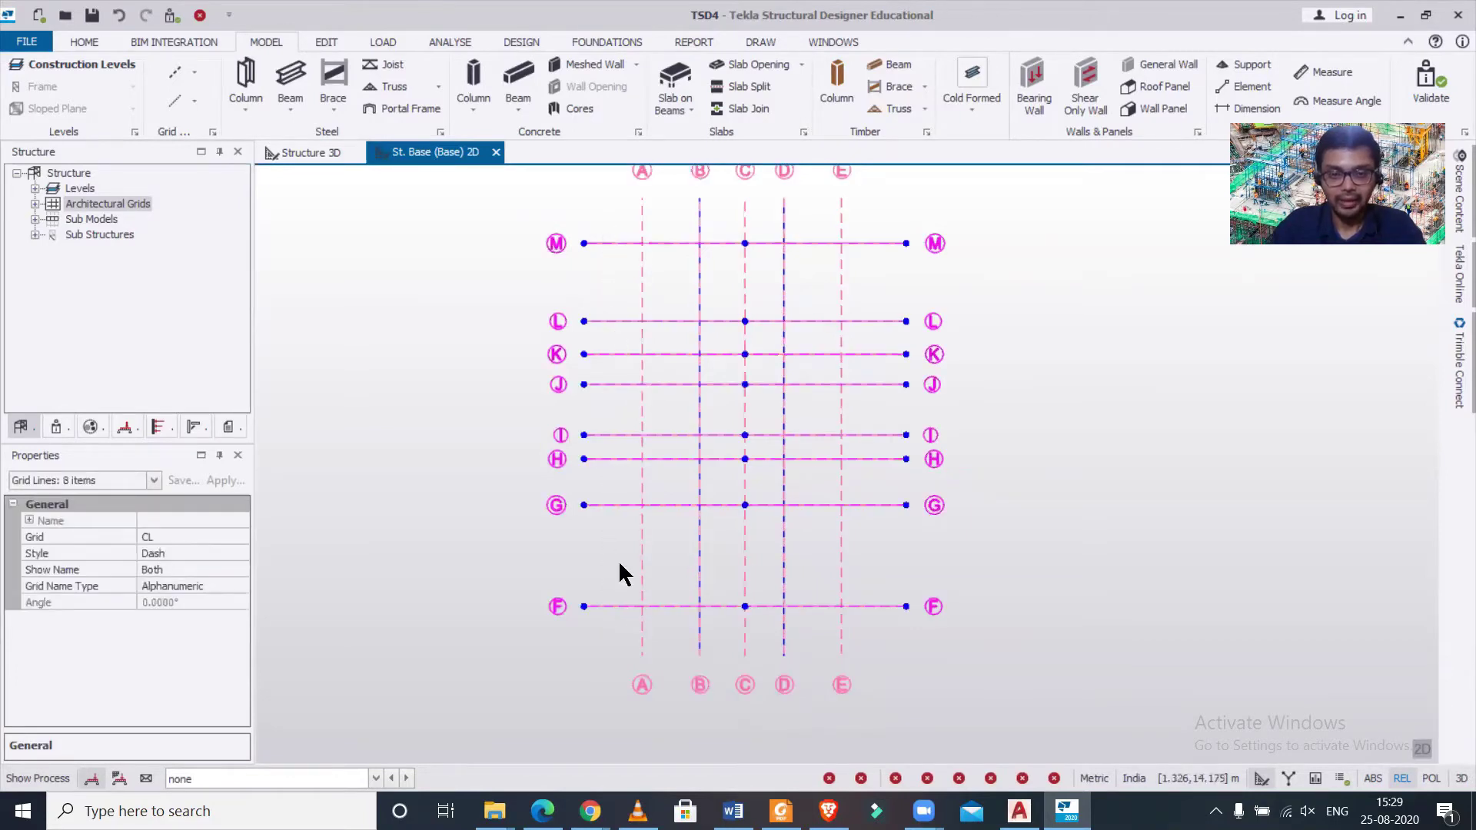
{"action": "left_click", "coordinate": [589, 650]}
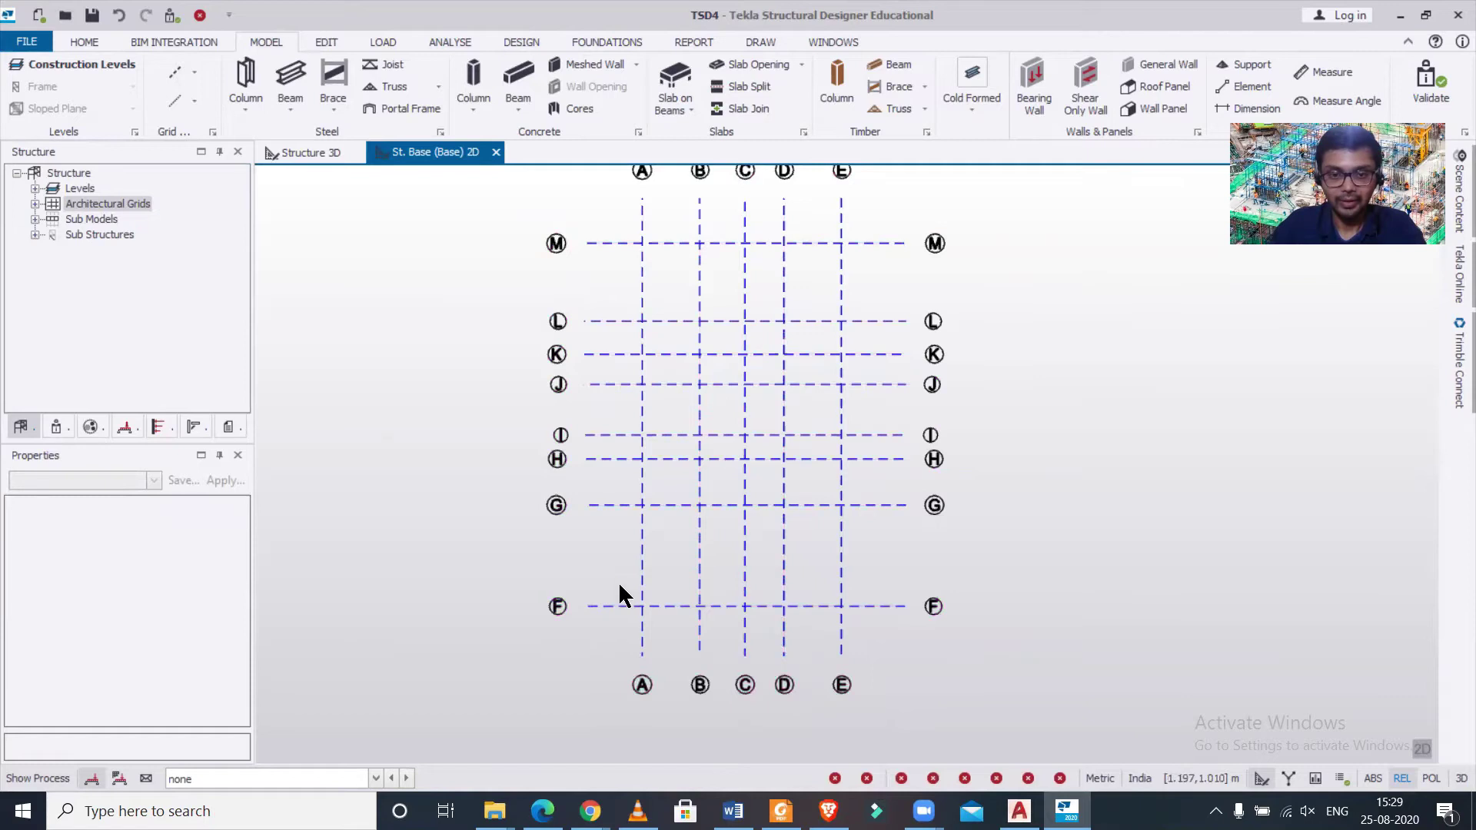
{"action": "left_click_drag", "start_coordinate": [614, 624], "coordinate": [620, 219]}
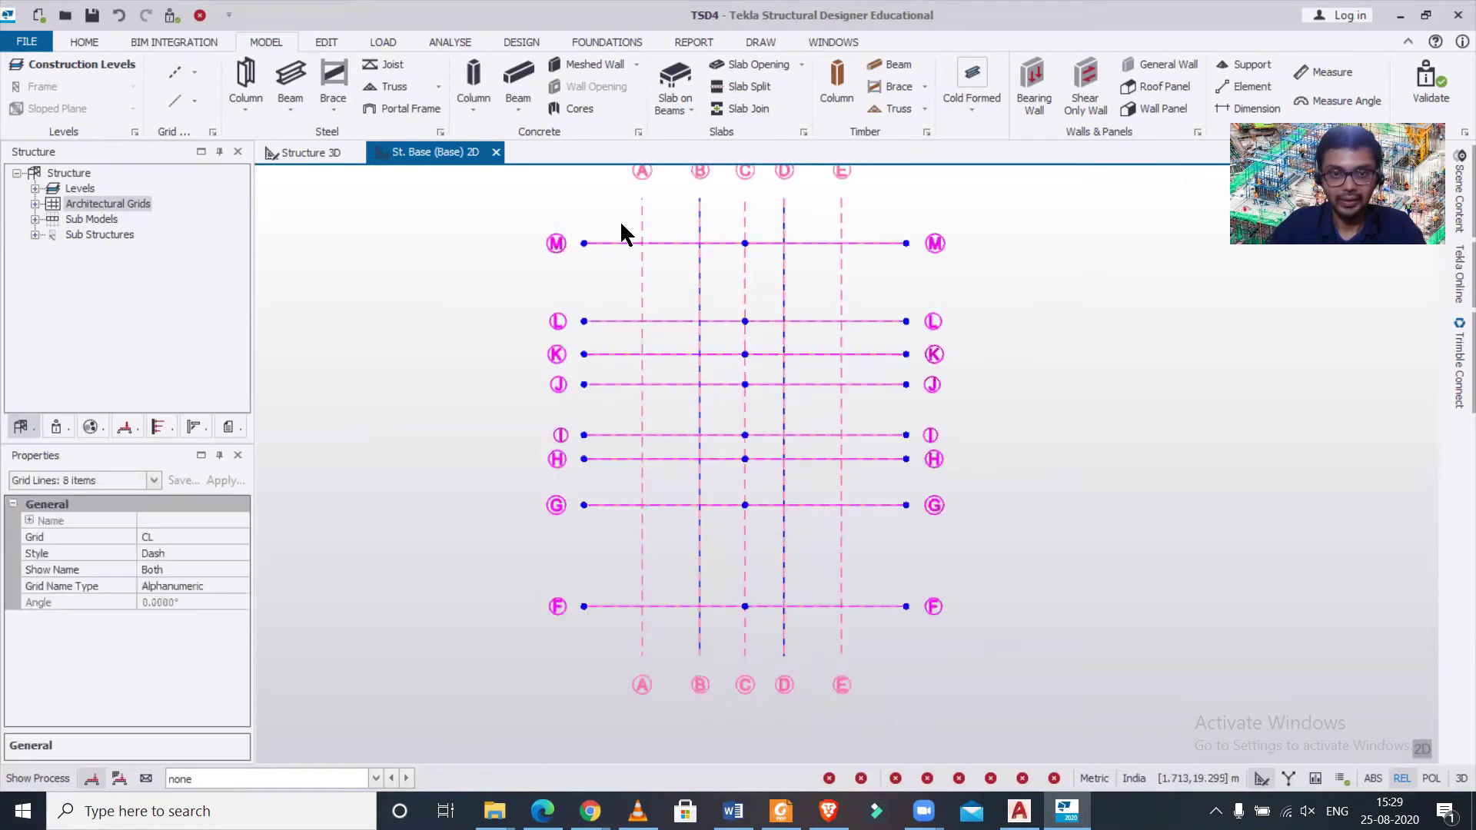
{"action": "left_click", "coordinate": [229, 586]}
{"action": "left_click", "coordinate": [241, 586]}
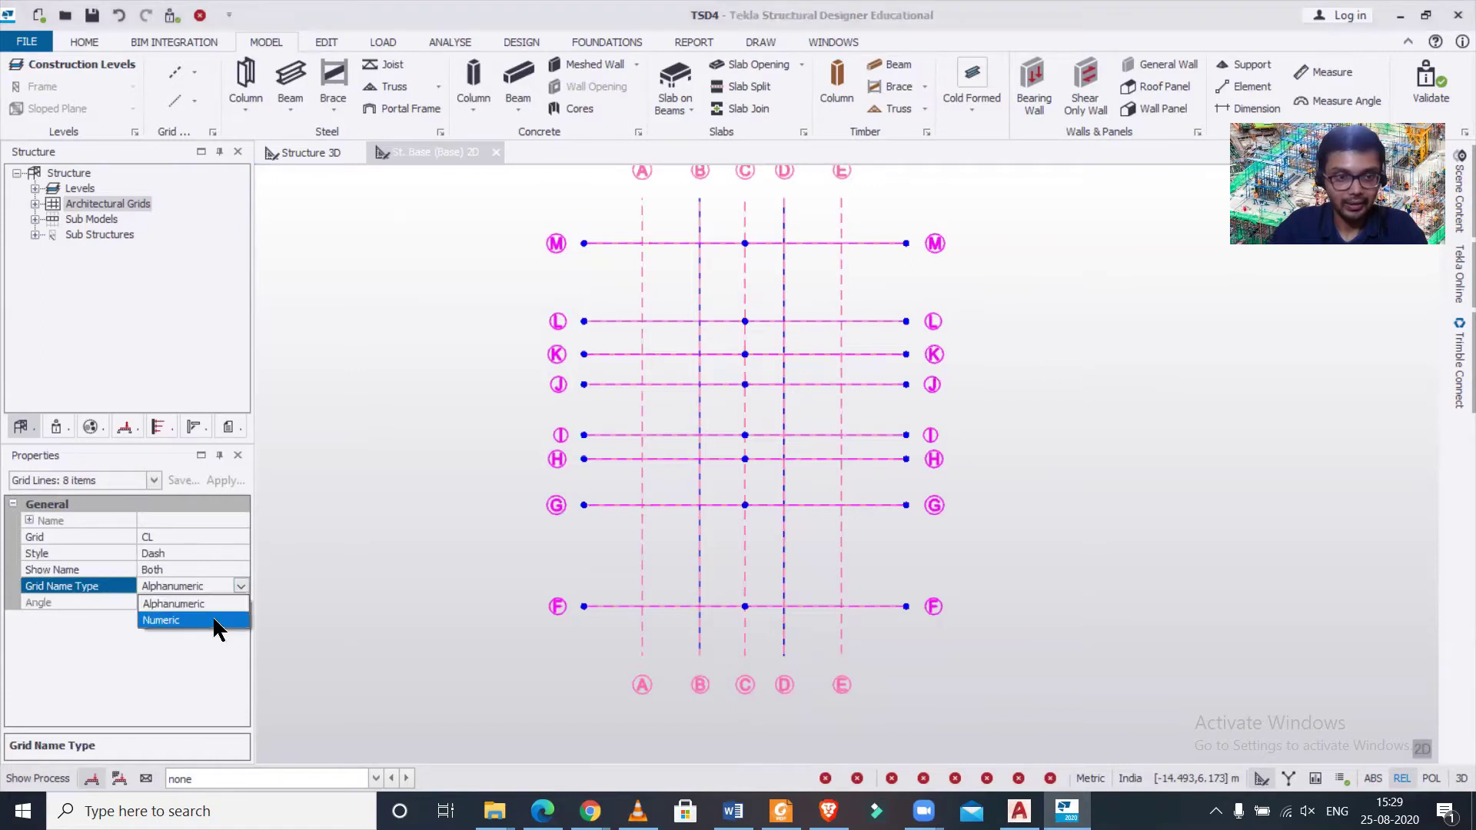
{"action": "left_click", "coordinate": [215, 619]}
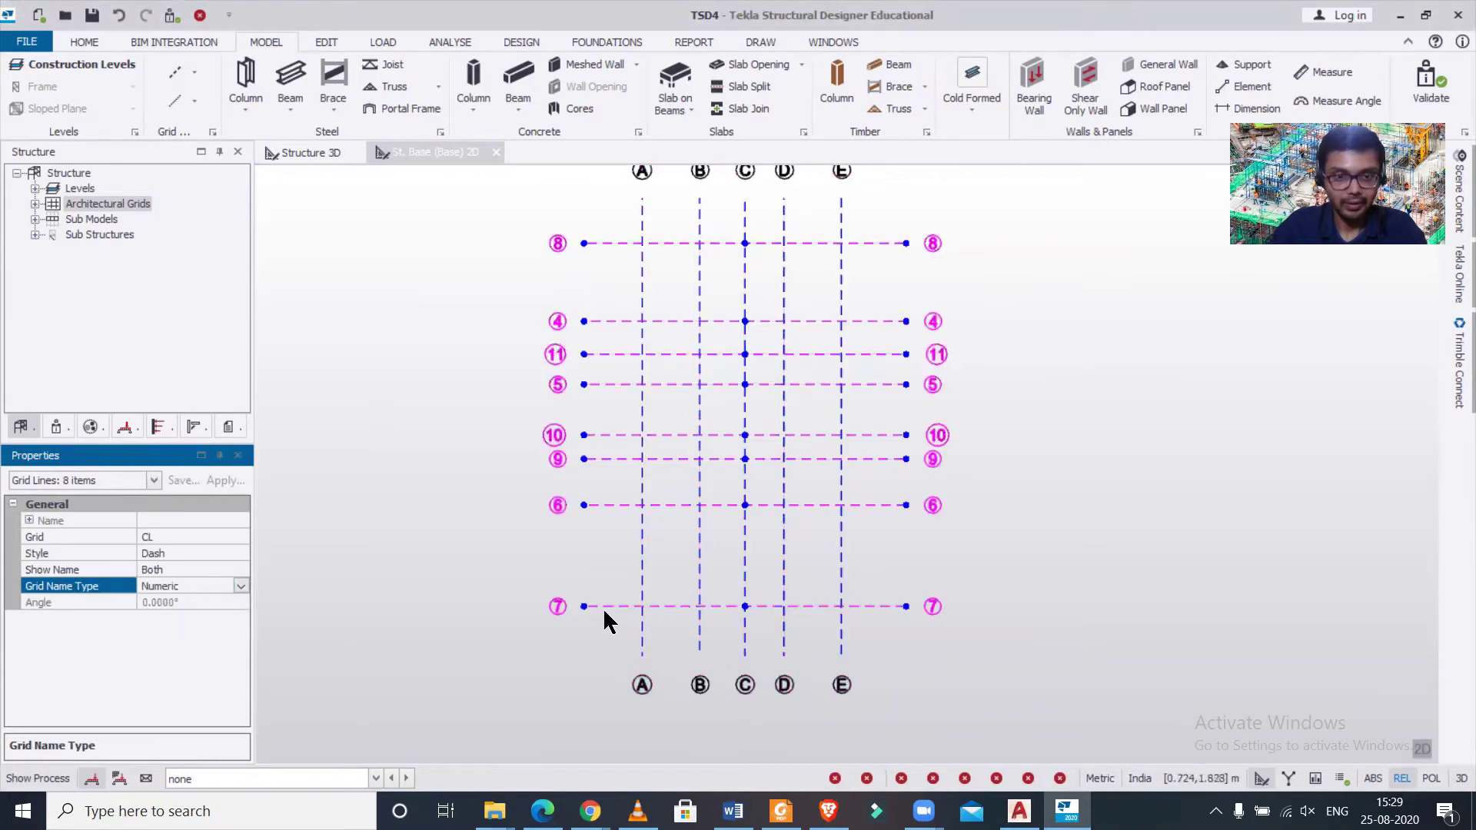
Step: Renumber the architectural grids and clear the selection
{"action": "right_click", "coordinate": [139, 203]}
{"action": "left_click", "coordinate": [223, 218]}
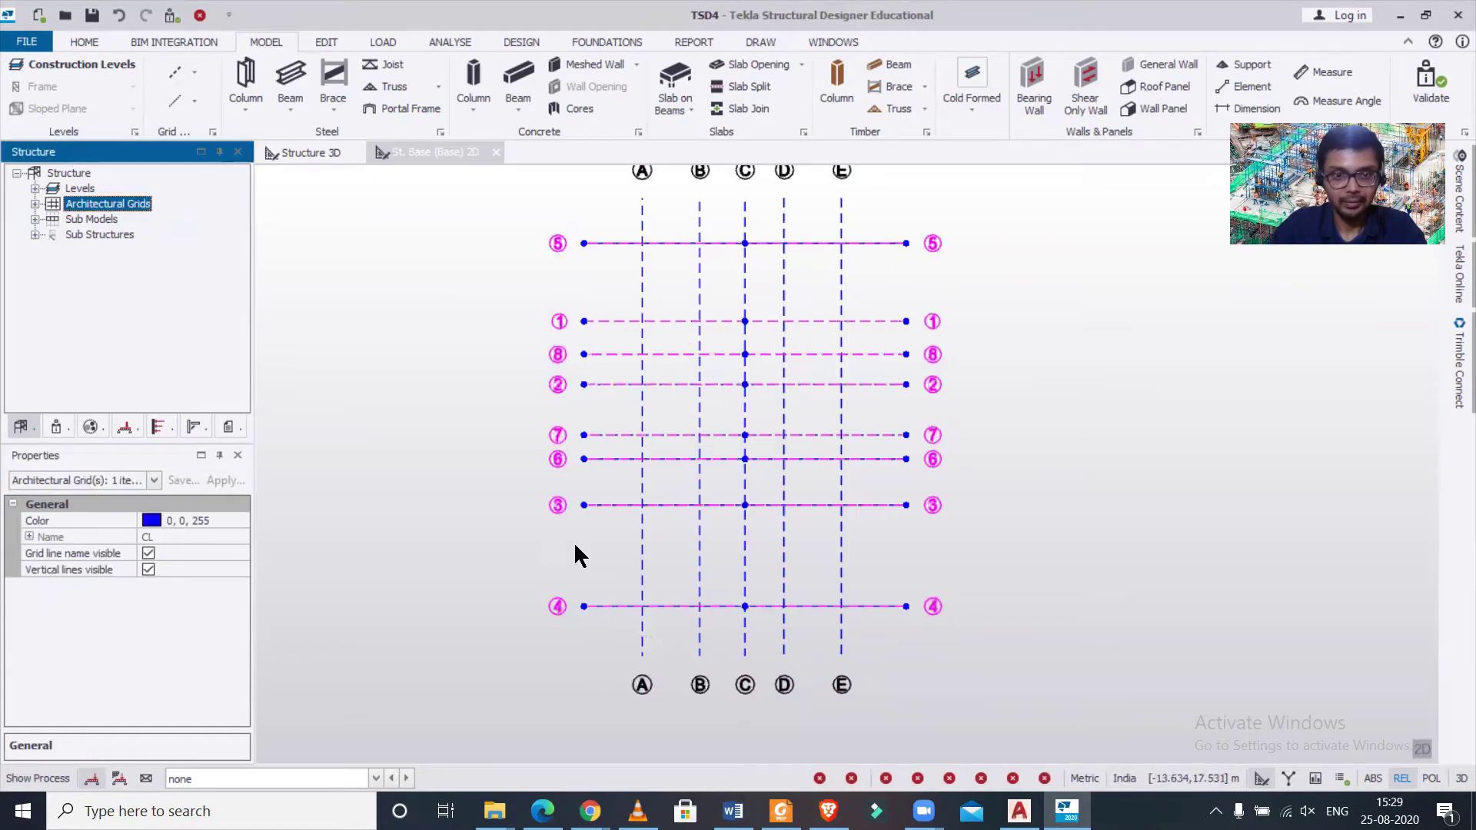
{"action": "left_click", "coordinate": [579, 569]}
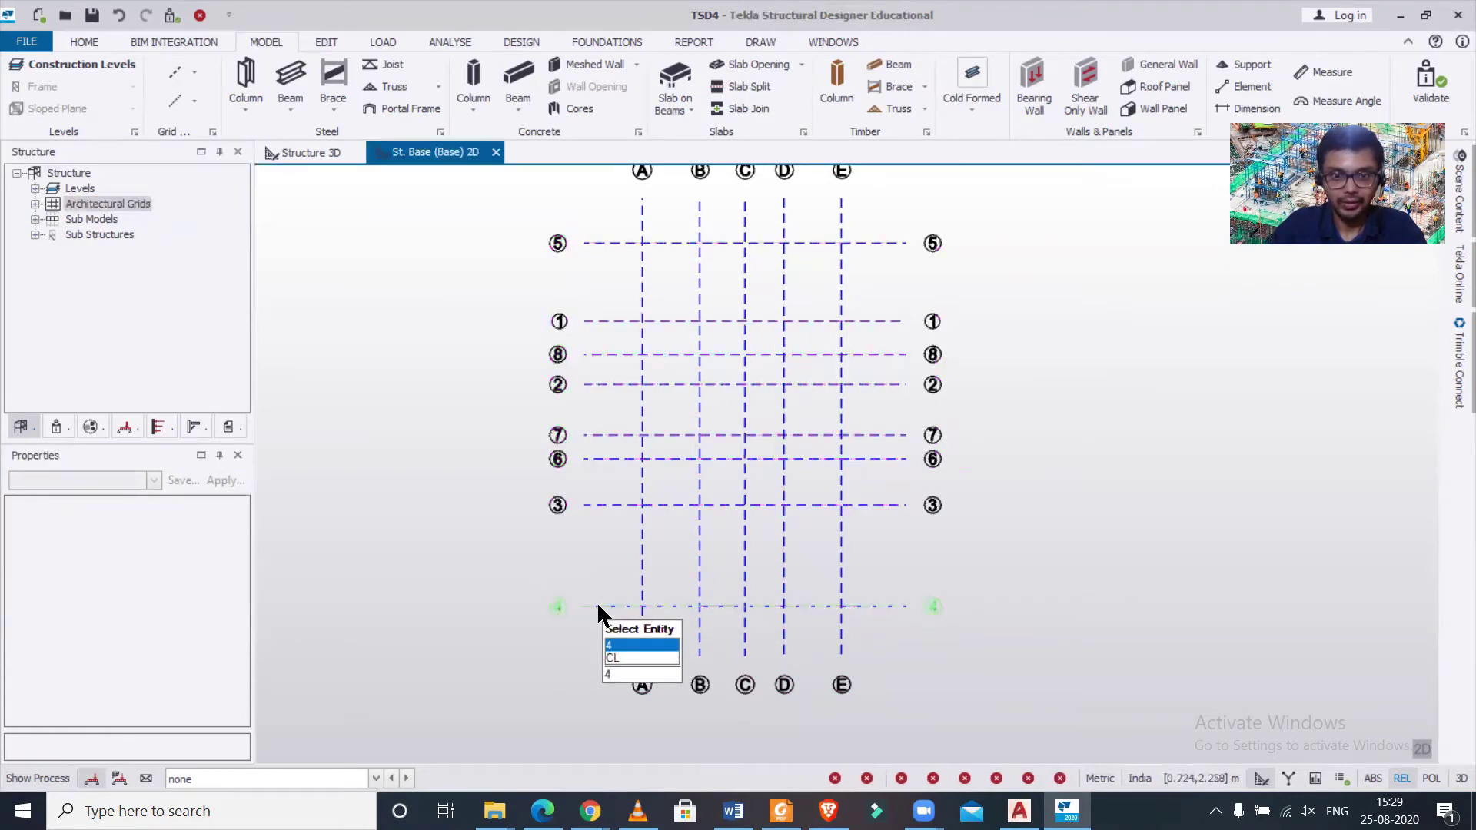
Step: Give the lowest horizontal grid line, labelled 4, the user name 1
{"action": "left_click", "coordinate": [596, 601]}
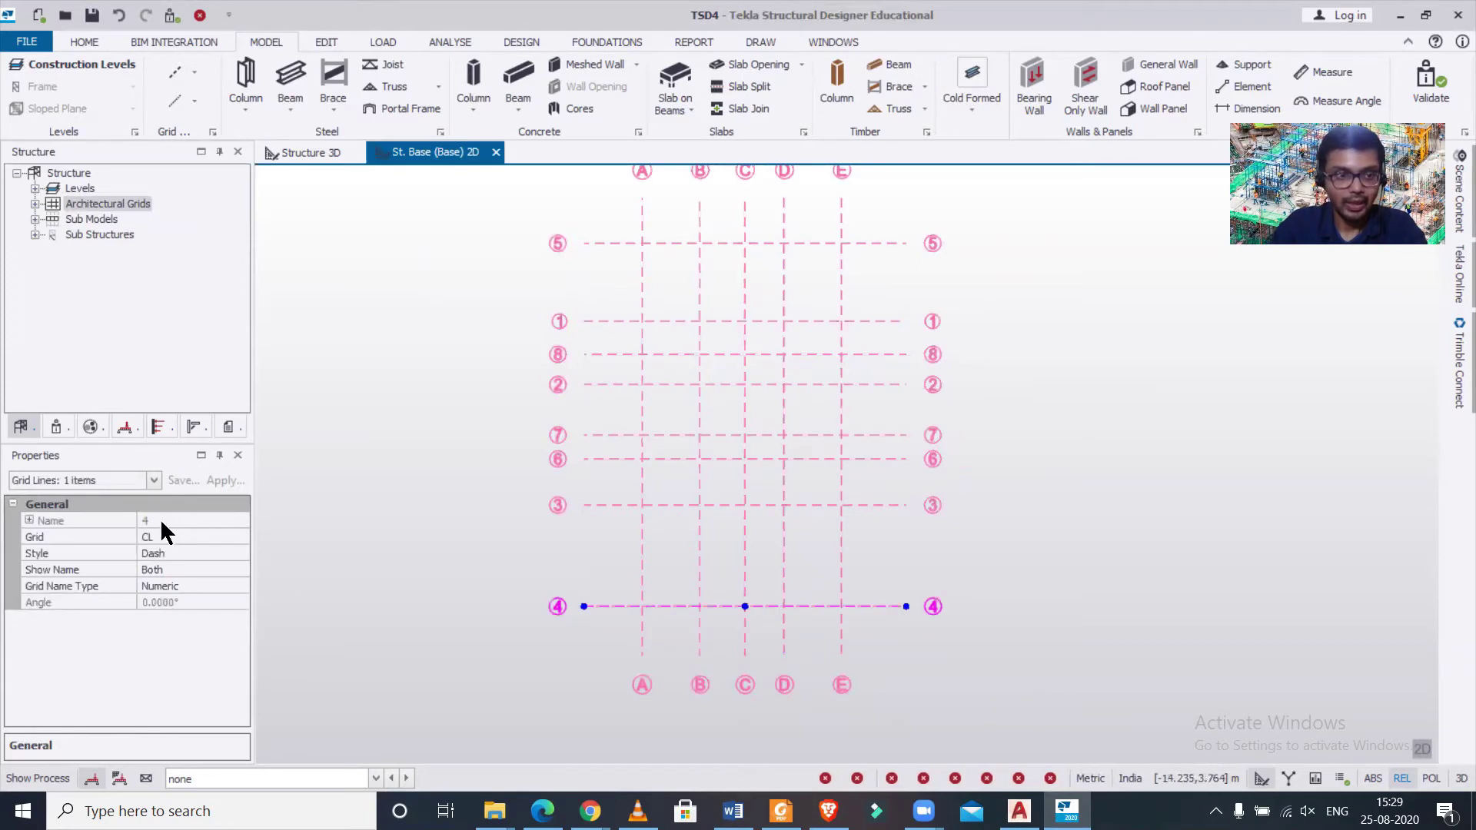
{"action": "left_click", "coordinate": [68, 522]}
{"action": "left_click", "coordinate": [29, 520]}
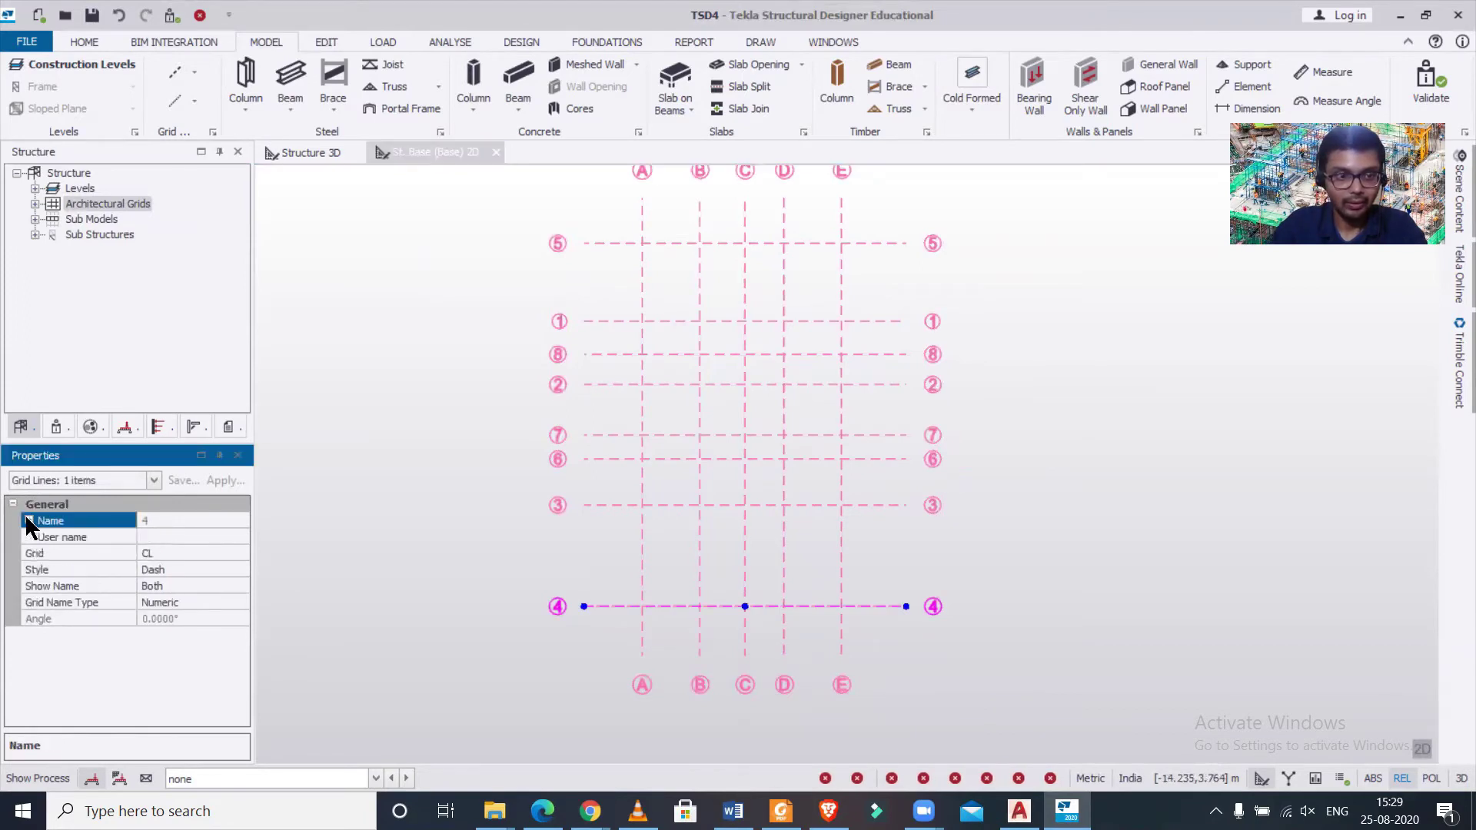
{"action": "left_click", "coordinate": [169, 537]}
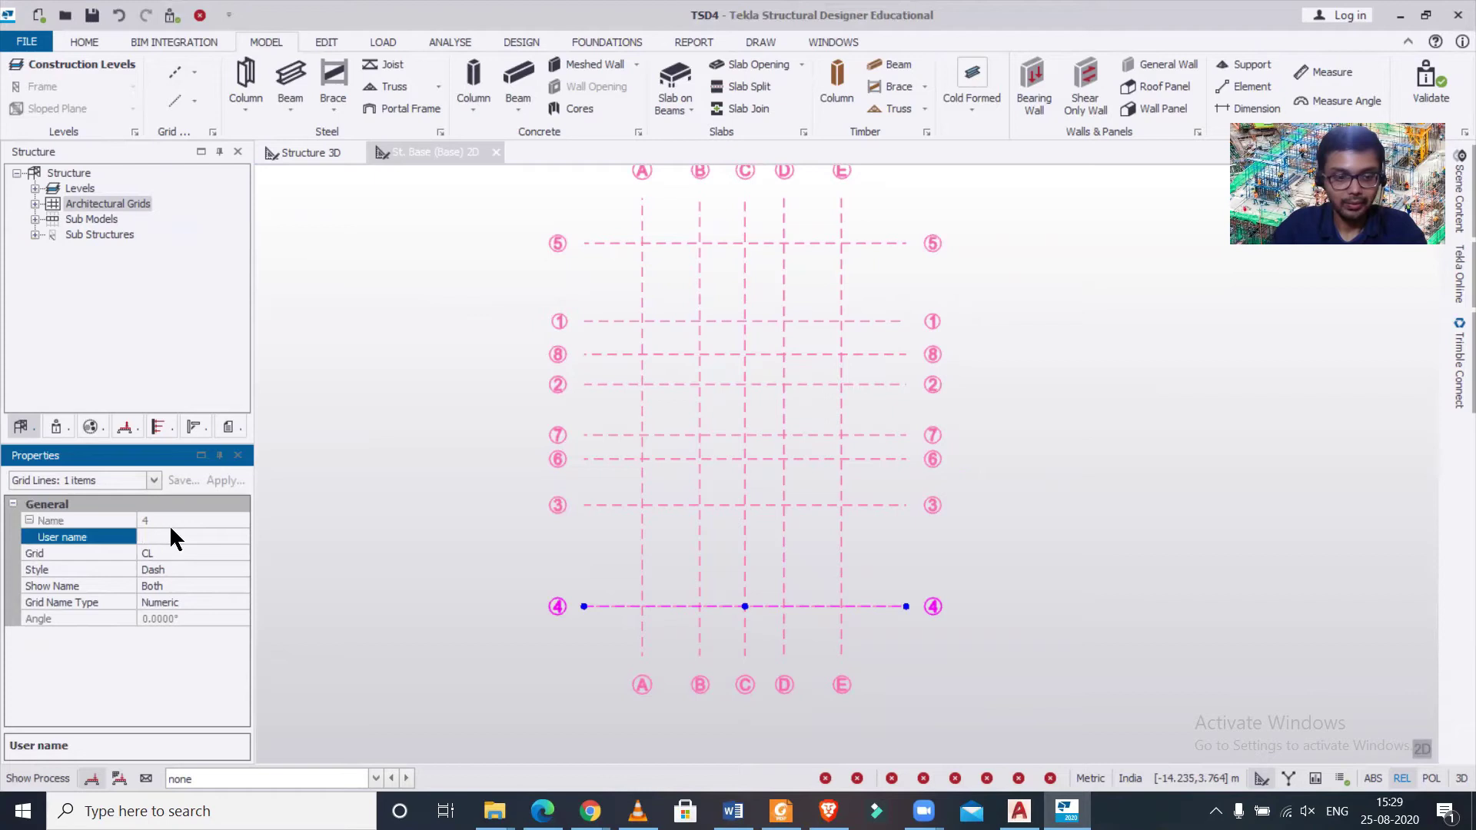
{"action": "type", "text": "1"}
{"action": "key", "text": "Return"}
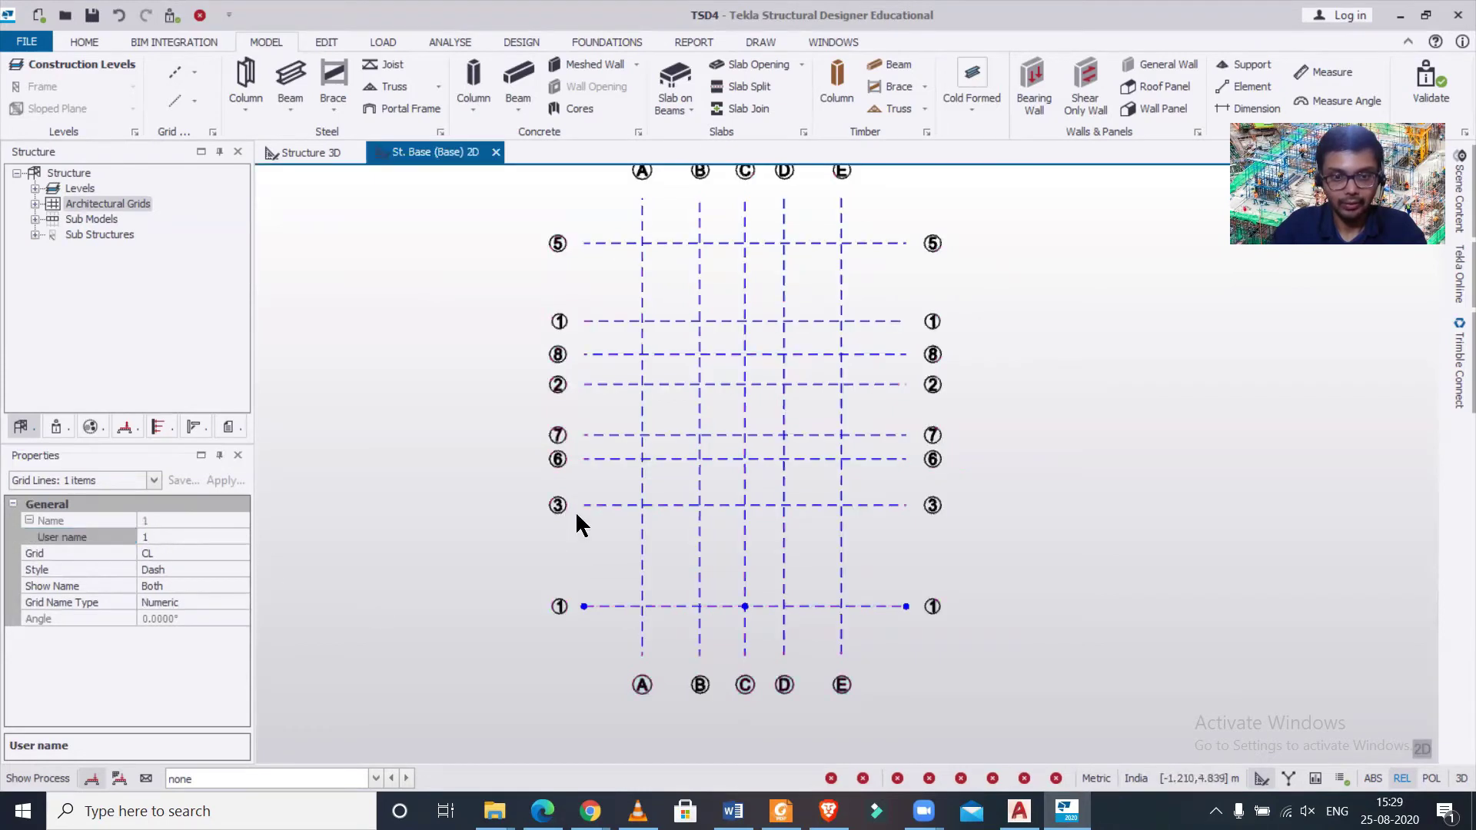
Step: Give the second horizontal grid line from the bottom of the plan, labelled 3, the user name 2
{"action": "left_click", "coordinate": [601, 505]}
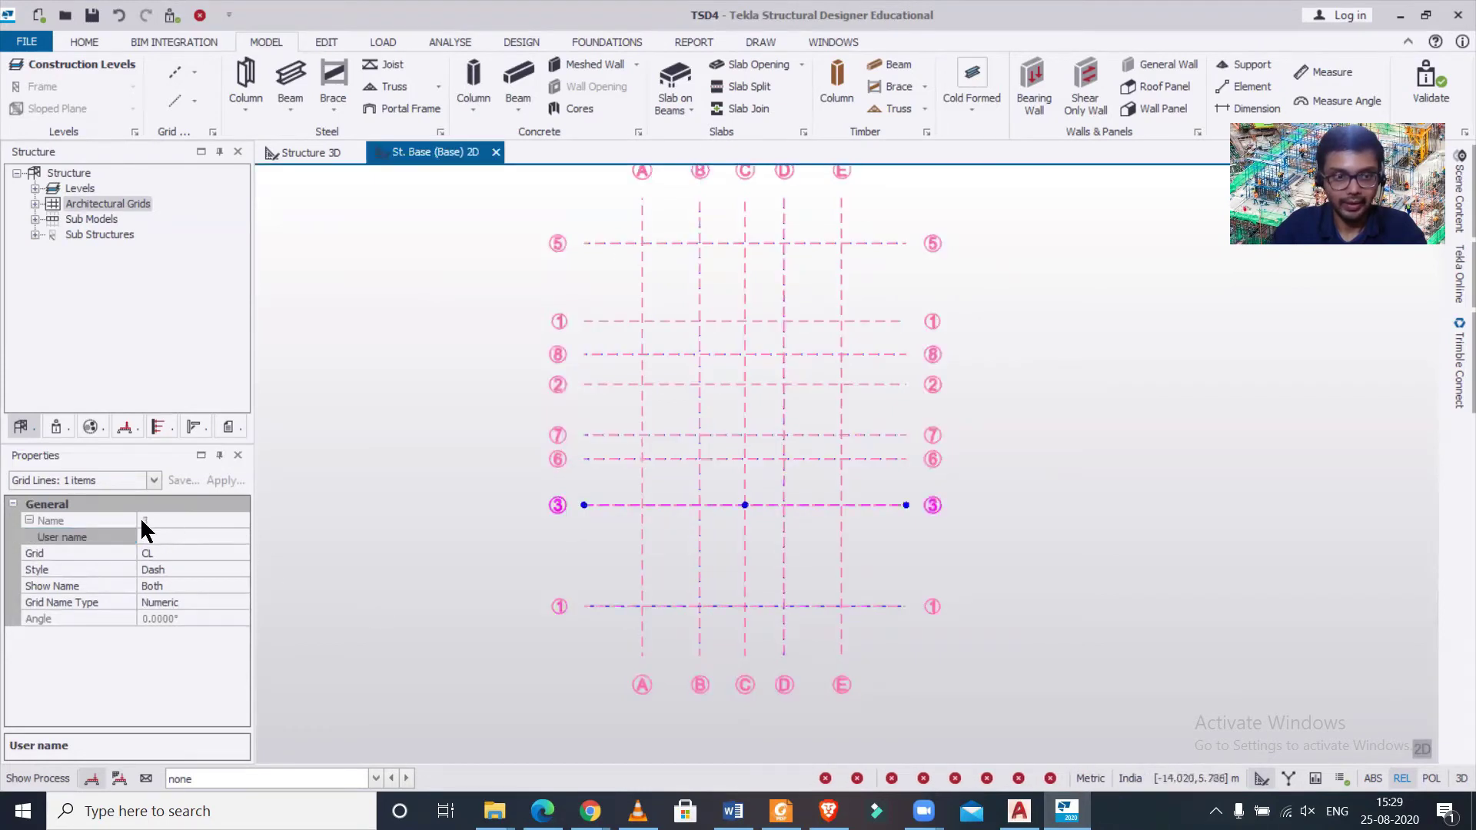
{"action": "left_click", "coordinate": [29, 521]}
{"action": "left_click", "coordinate": [30, 520]}
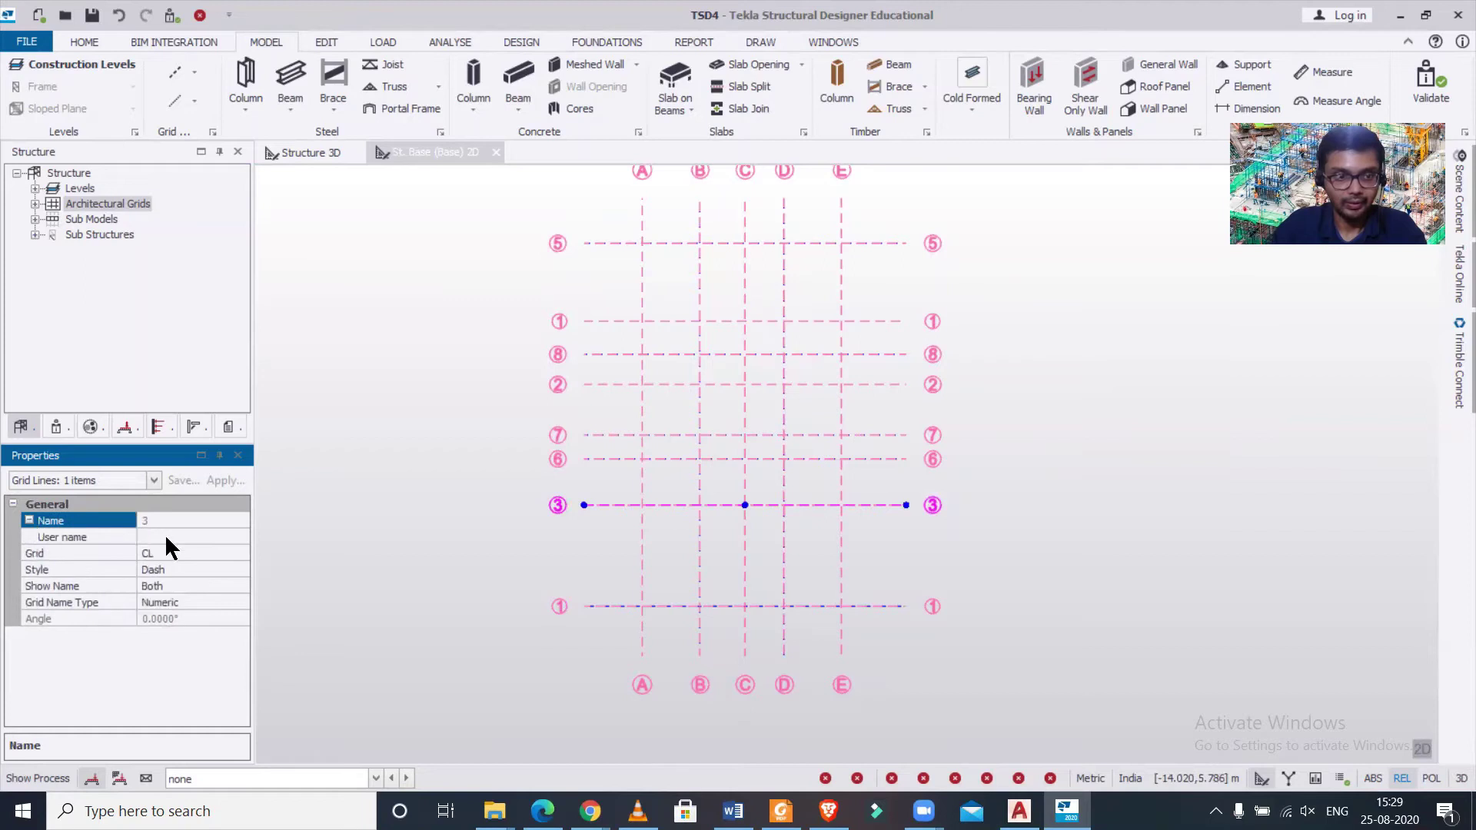
{"action": "left_click", "coordinate": [165, 536]}
{"action": "type", "text": "2"}
{"action": "key", "text": "Return"}
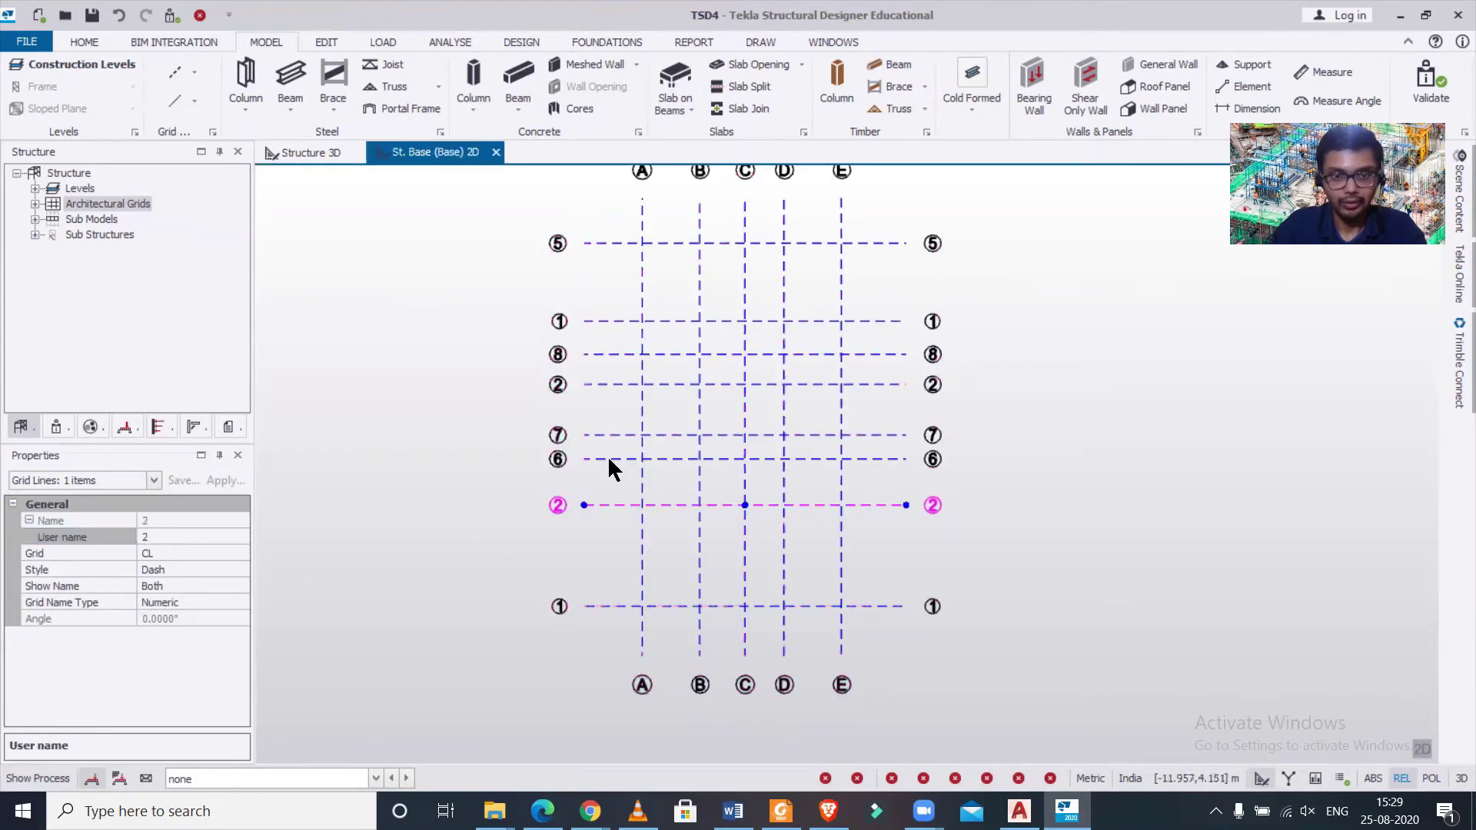
Step: Give the third horizontal grid line from the bottom of the plan, labelled 6, the user name 3, and clear the selection
{"action": "left_click", "coordinate": [607, 455]}
{"action": "left_click", "coordinate": [40, 521]}
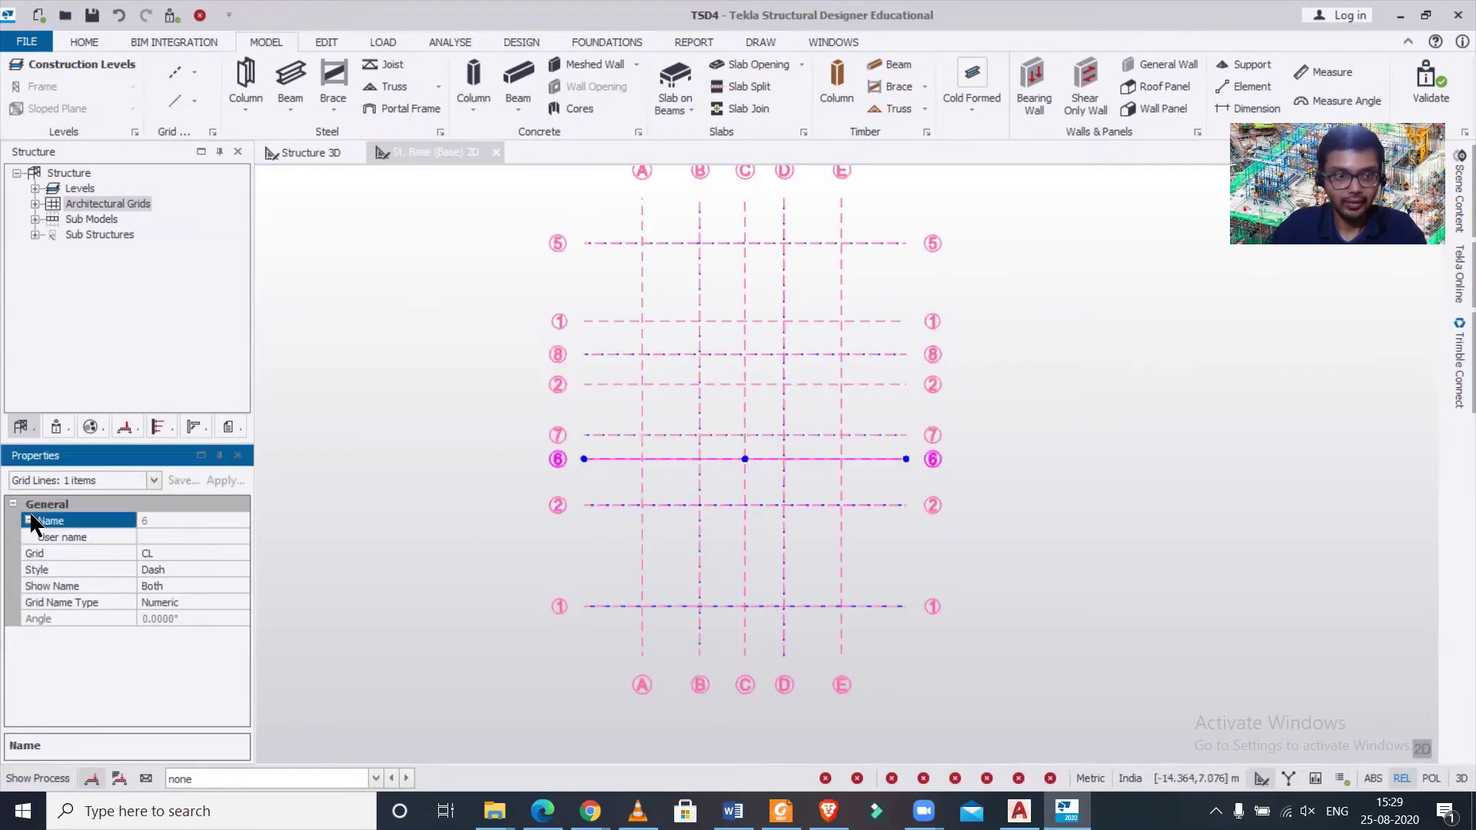
{"action": "left_click", "coordinate": [160, 531]}
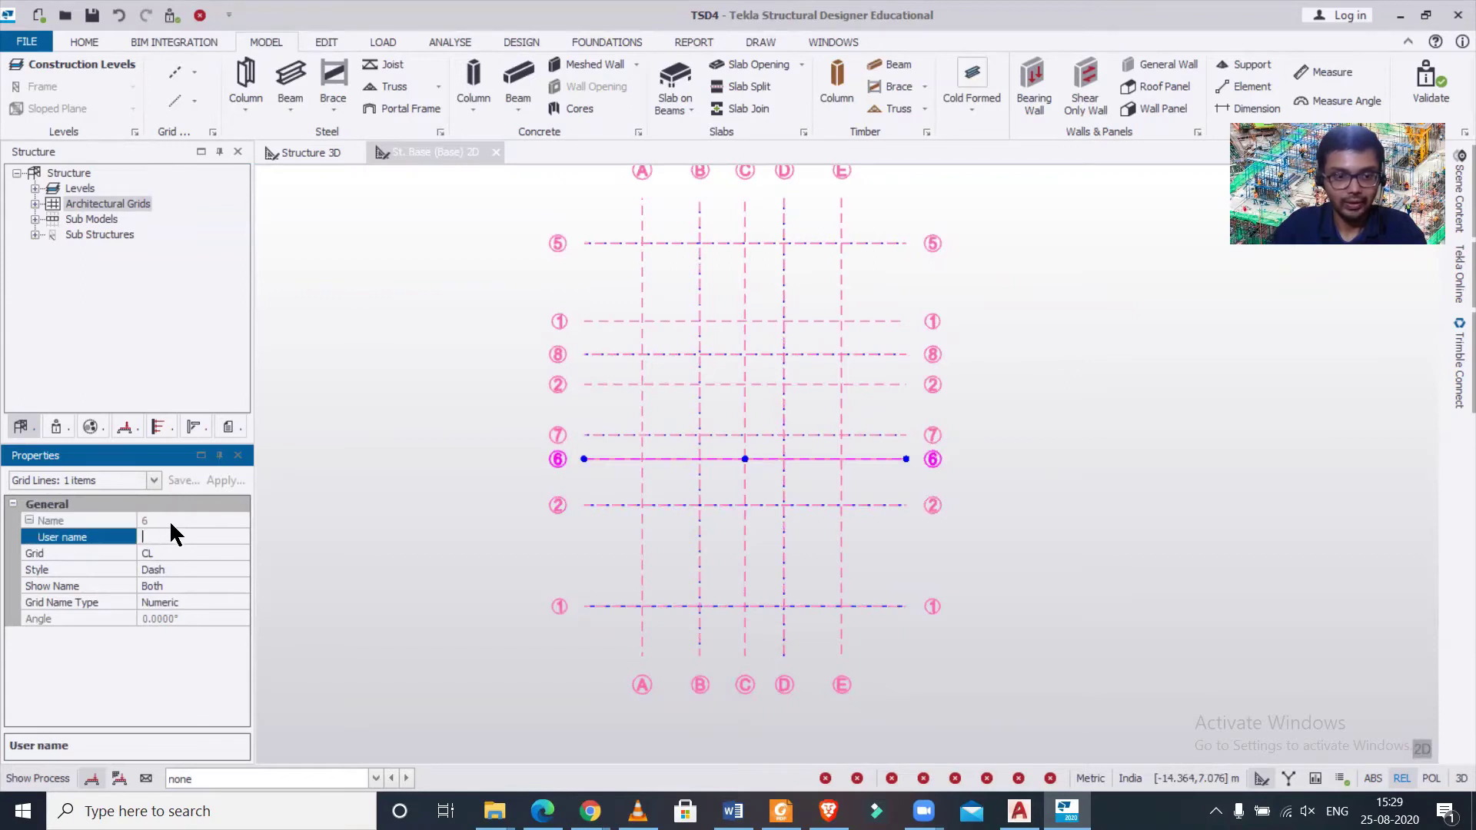
{"action": "type", "text": "3"}
{"action": "key", "text": "Return"}
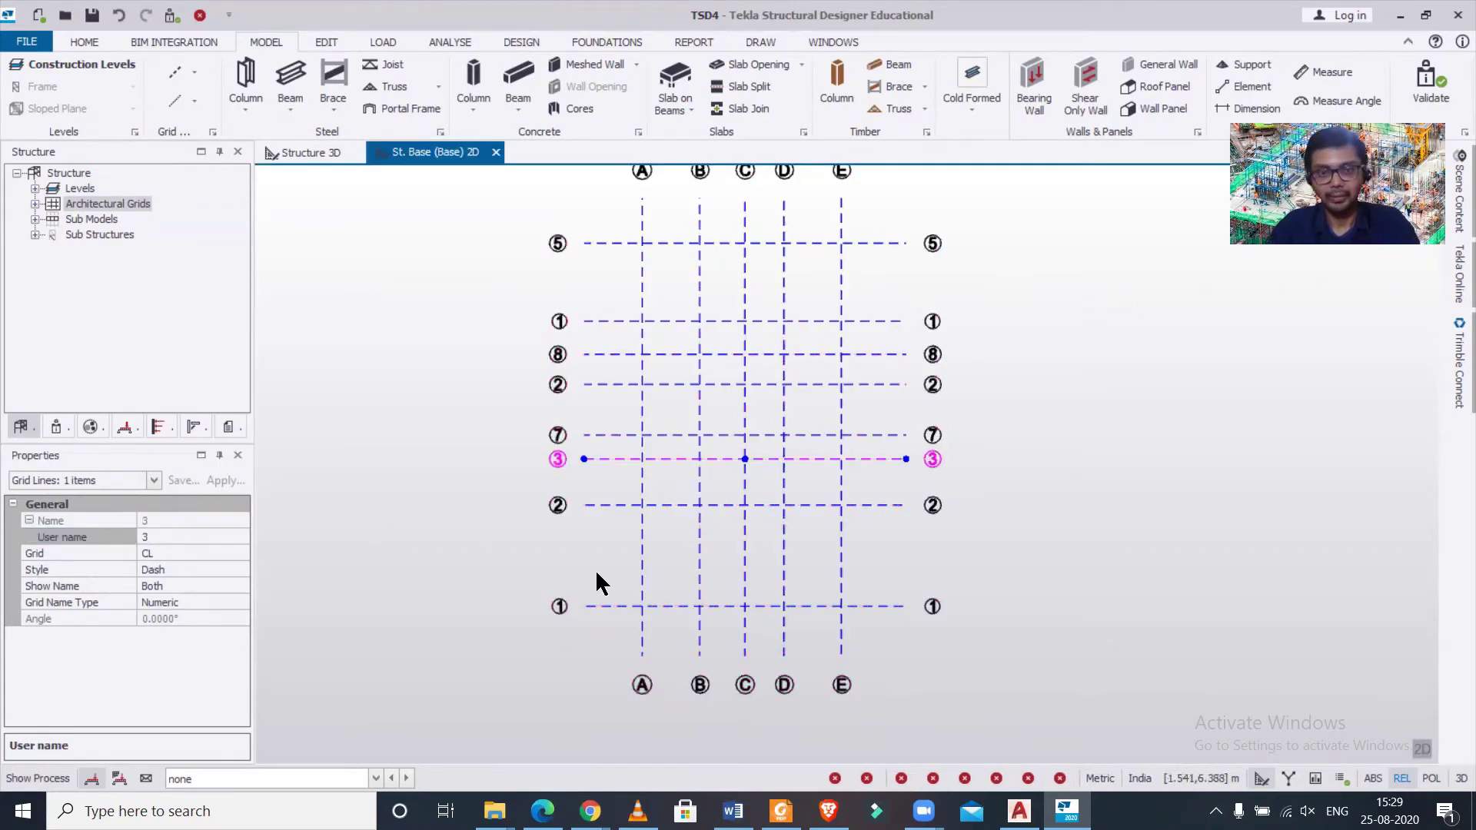
{"action": "mouse_move", "coordinate": [900, 318]}
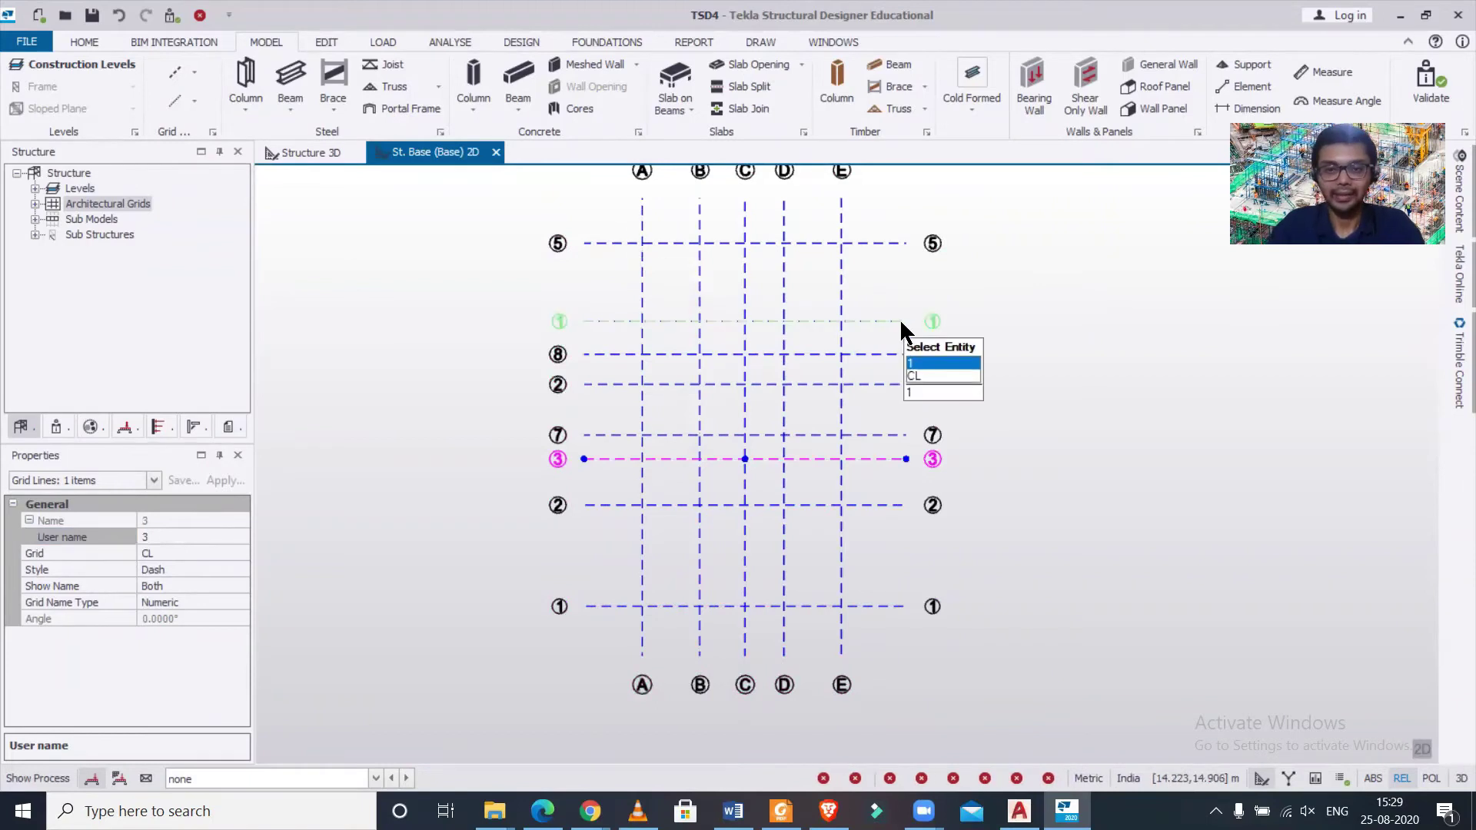
{"action": "left_click", "coordinate": [1081, 410]}
{"action": "scroll", "coordinate": [1079, 412], "scroll_direction": "down", "scroll_amount": 1}
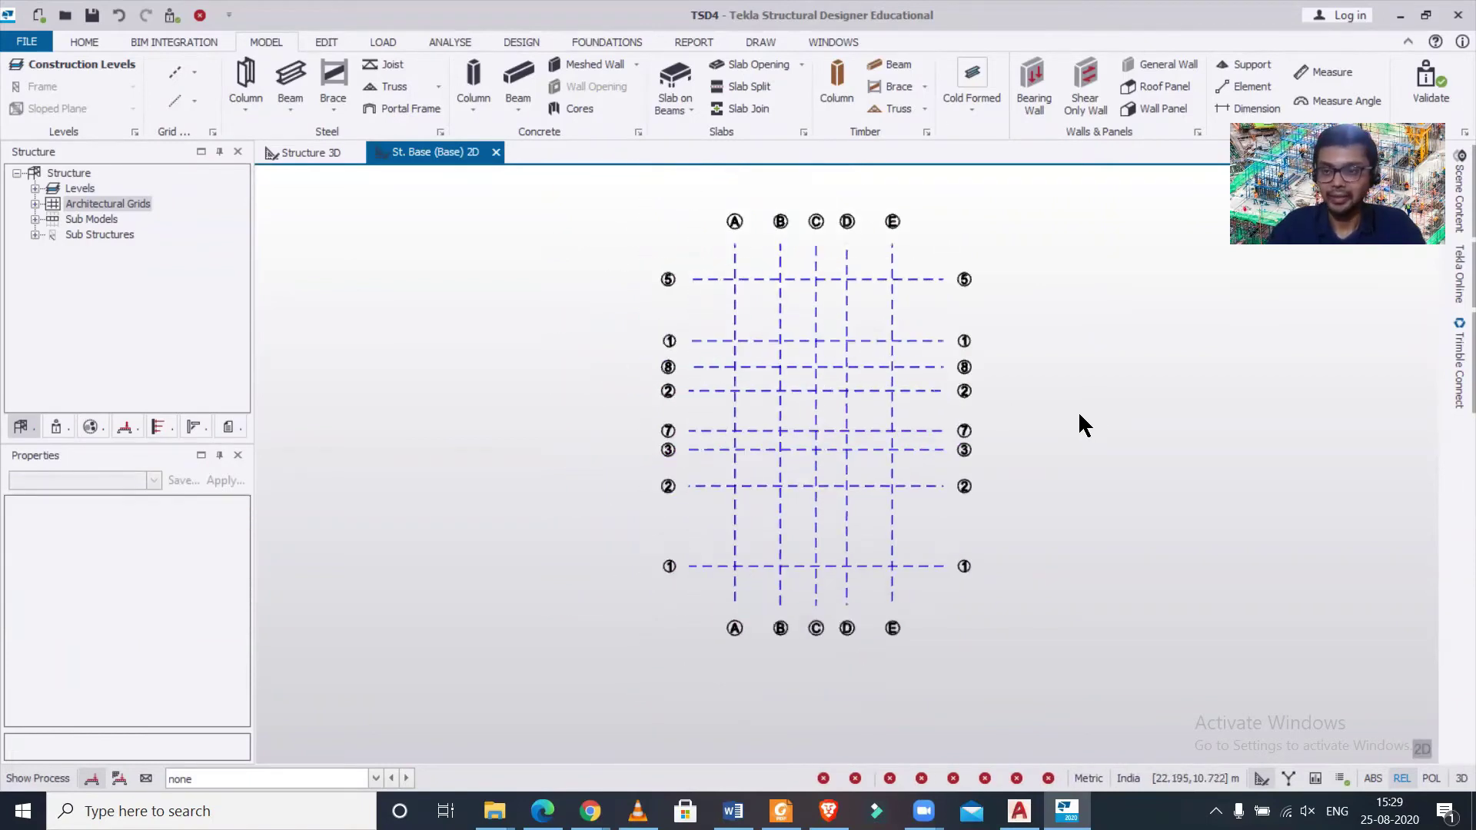
{"action": "scroll", "coordinate": [916, 458], "scroll_direction": "up", "scroll_amount": 1}
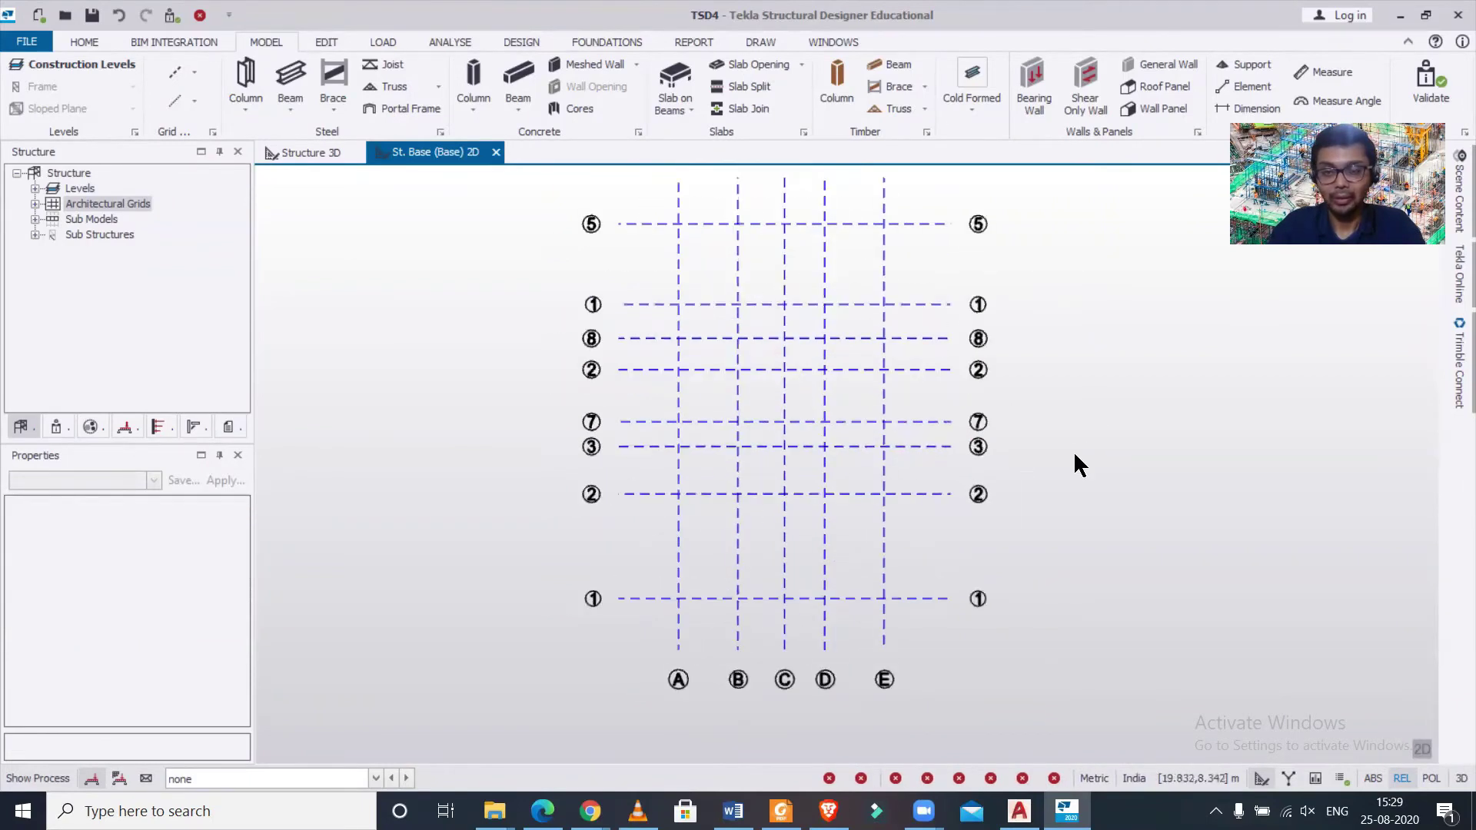
{"action": "middle_click_drag", "start_coordinate": [1073, 451], "coordinate": [982, 477]}
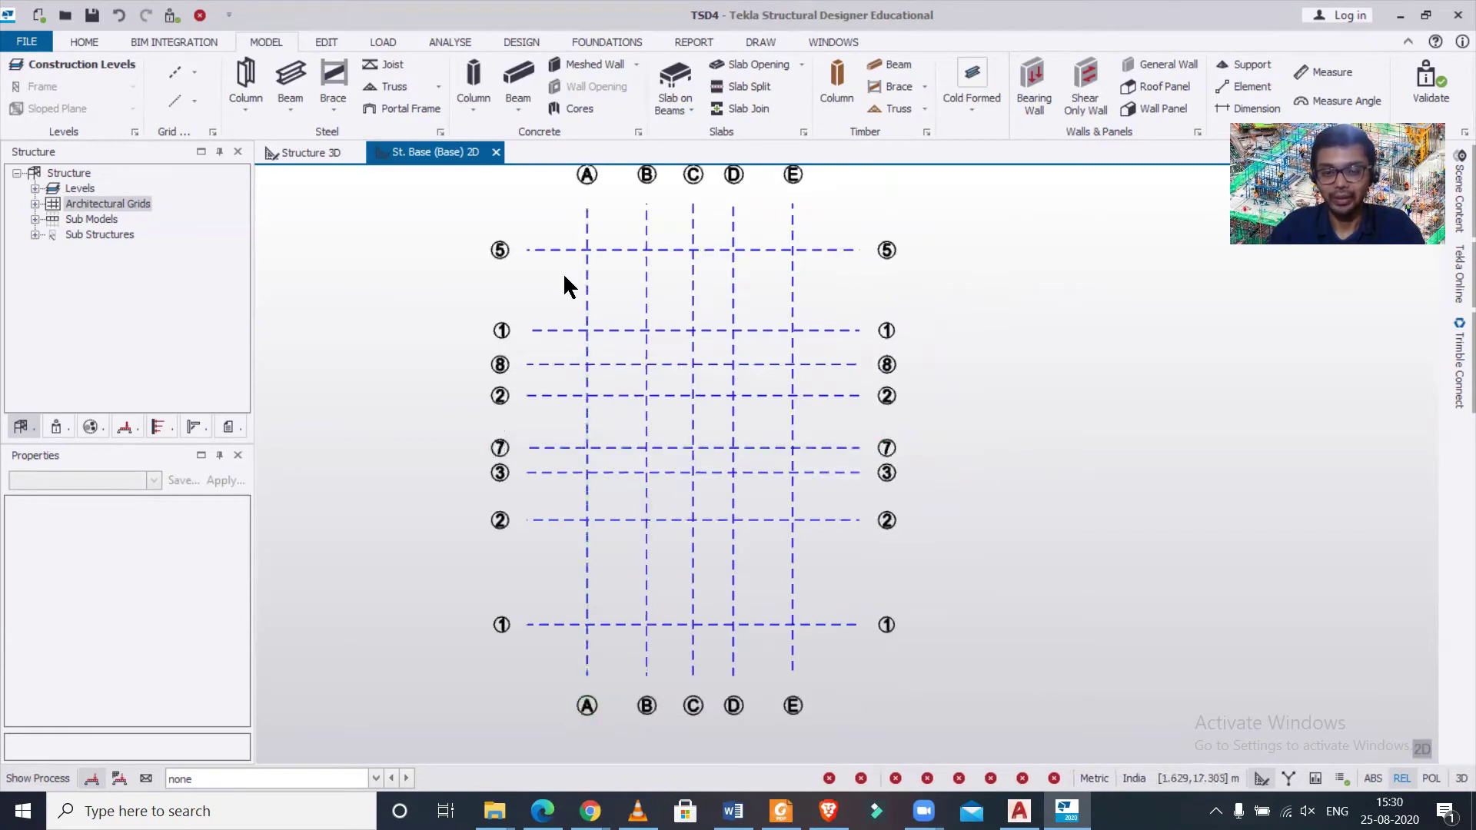
{"action": "scroll", "coordinate": [562, 272], "scroll_direction": "down", "scroll_amount": 1}
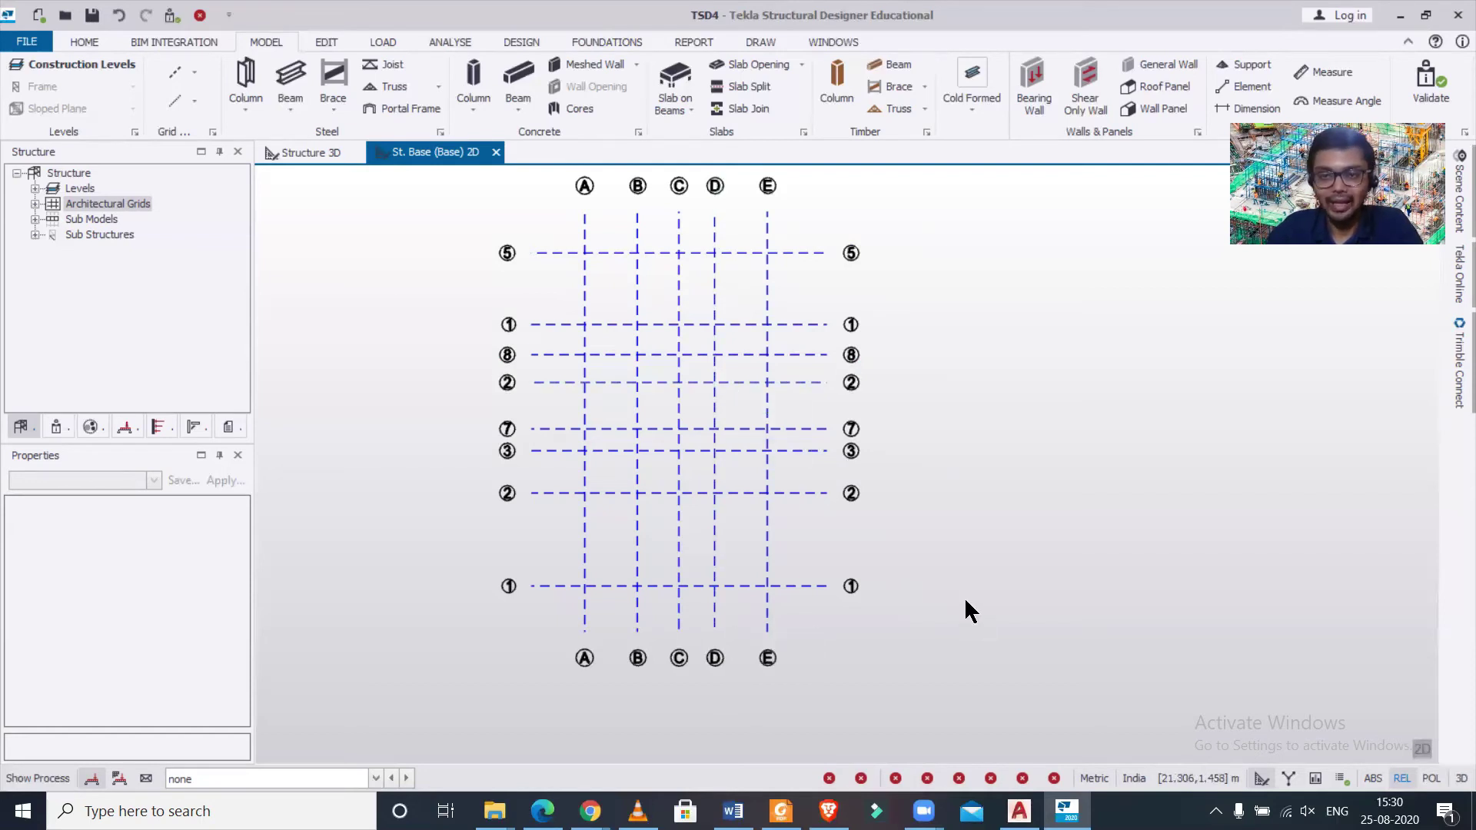
{"action": "scroll", "coordinate": [891, 582], "scroll_direction": "down", "scroll_amount": 3}
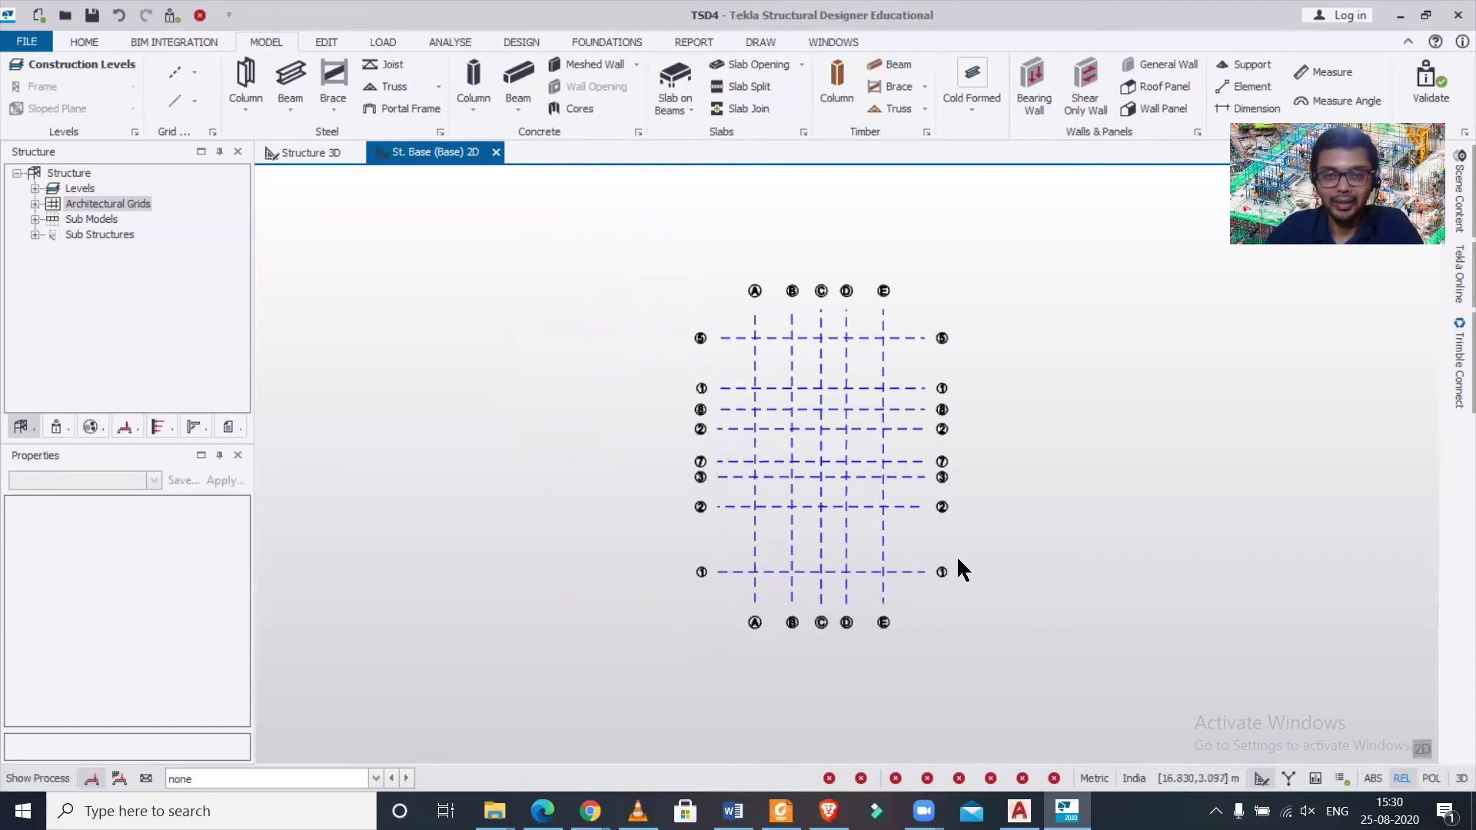
{"action": "scroll", "coordinate": [958, 559], "scroll_direction": "up", "scroll_amount": 2}
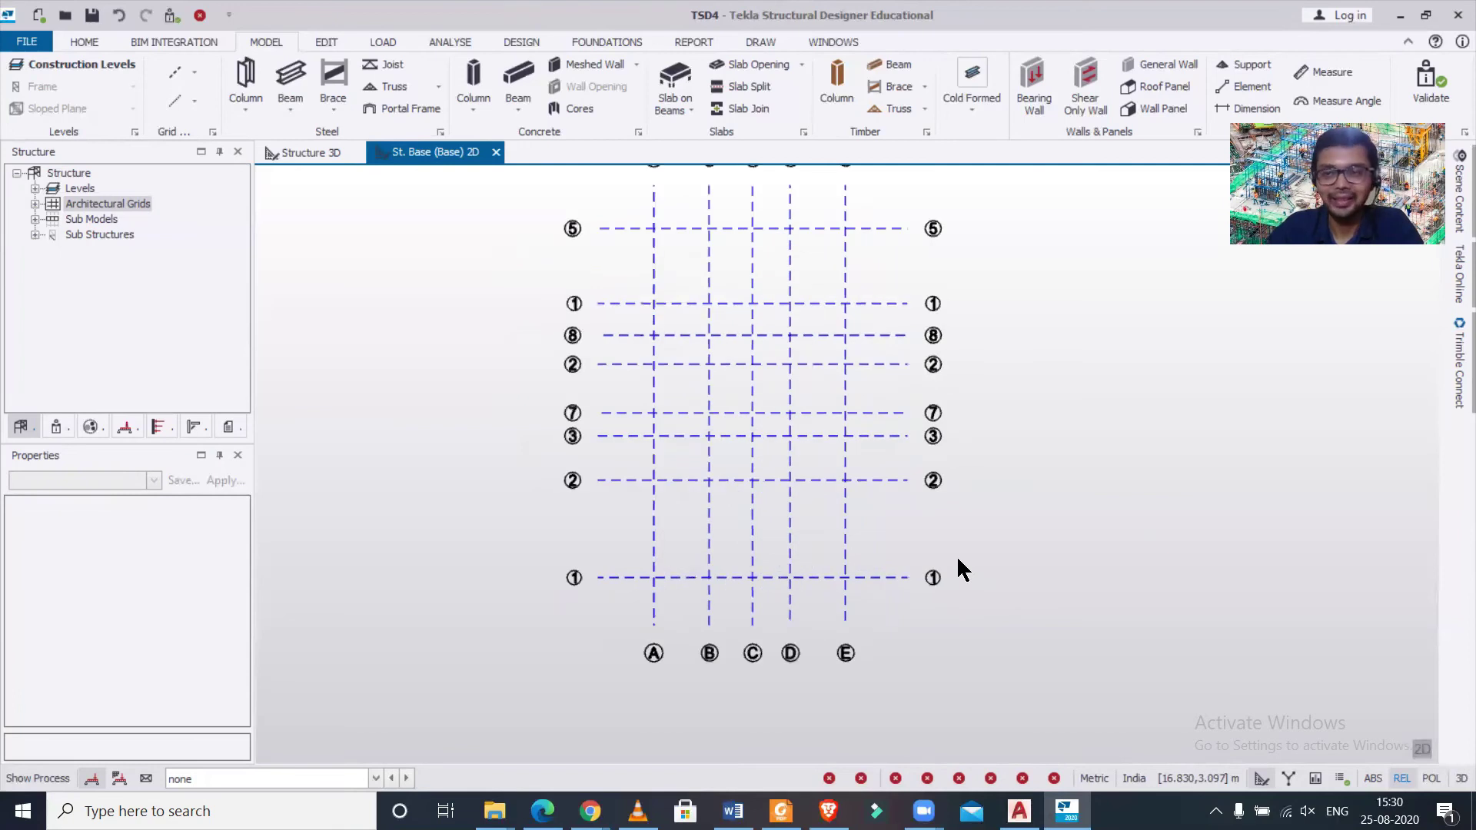
{"action": "middle_click_drag", "start_coordinate": [958, 560], "coordinate": [958, 589]}
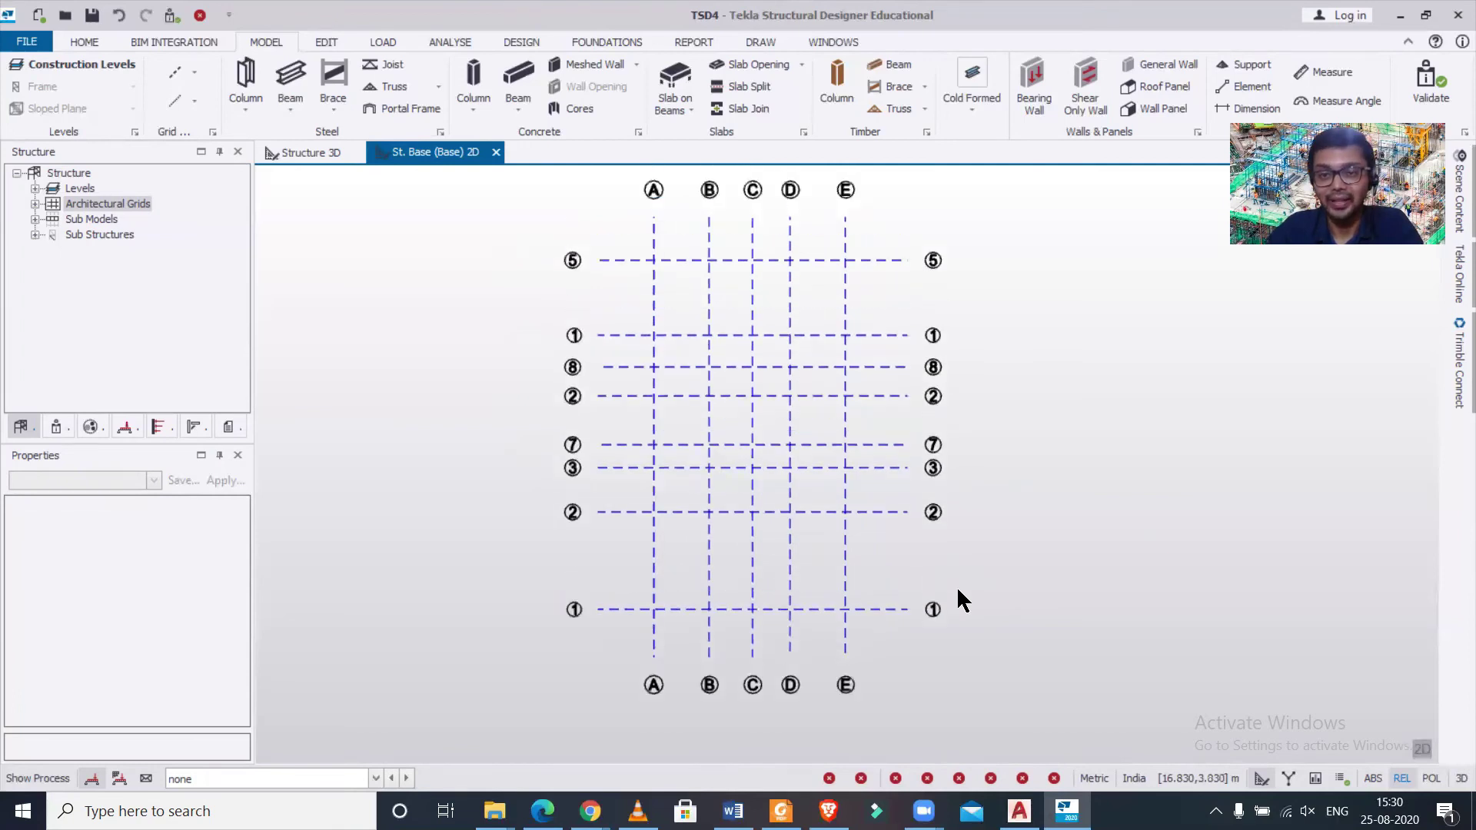
{"action": "scroll", "coordinate": [958, 590], "scroll_direction": "down", "scroll_amount": 2}
{"action": "scroll", "coordinate": [958, 589], "scroll_direction": "up", "scroll_amount": 2}
{"action": "scroll", "coordinate": [958, 591], "scroll_direction": "down", "scroll_amount": 2}
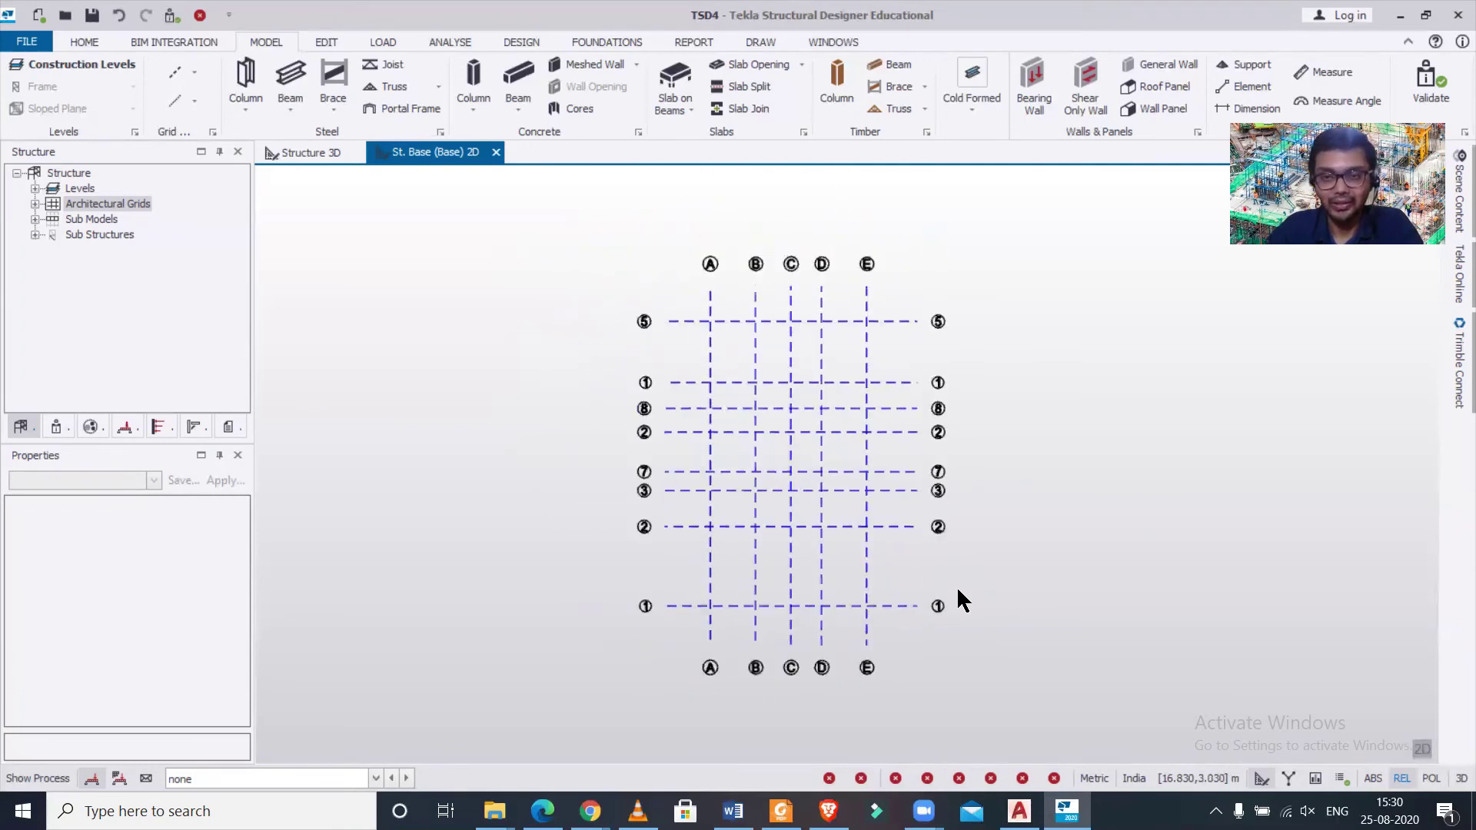
{"action": "scroll", "coordinate": [957, 590], "scroll_direction": "up", "scroll_amount": 1}
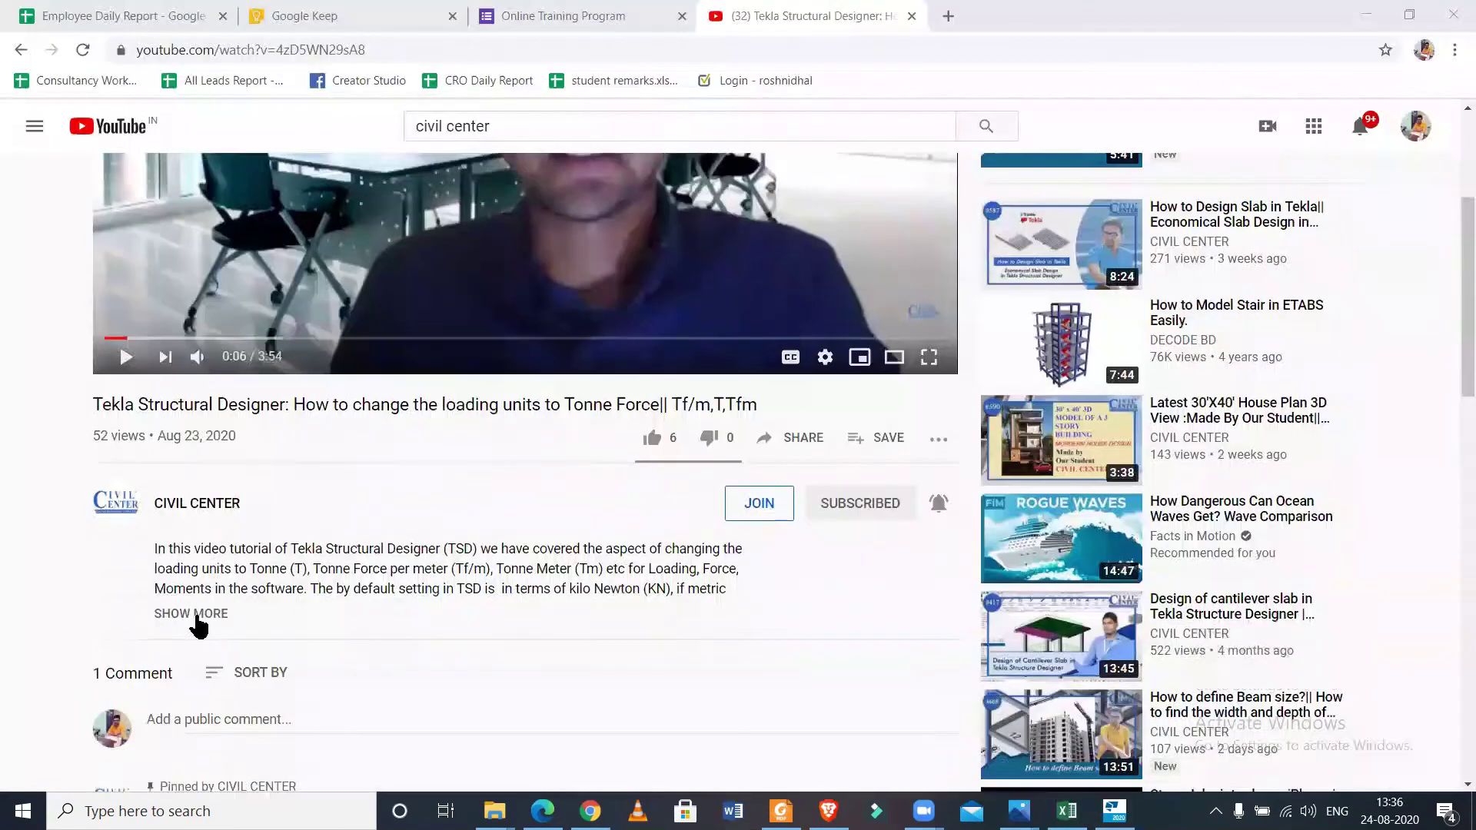
Step: Expand the description of the Tonne Force loading units video and open its registration link
{"action": "left_click", "coordinate": [197, 612]}
{"action": "scroll", "coordinate": [393, 492], "scroll_direction": "down", "scroll_amount": 2}
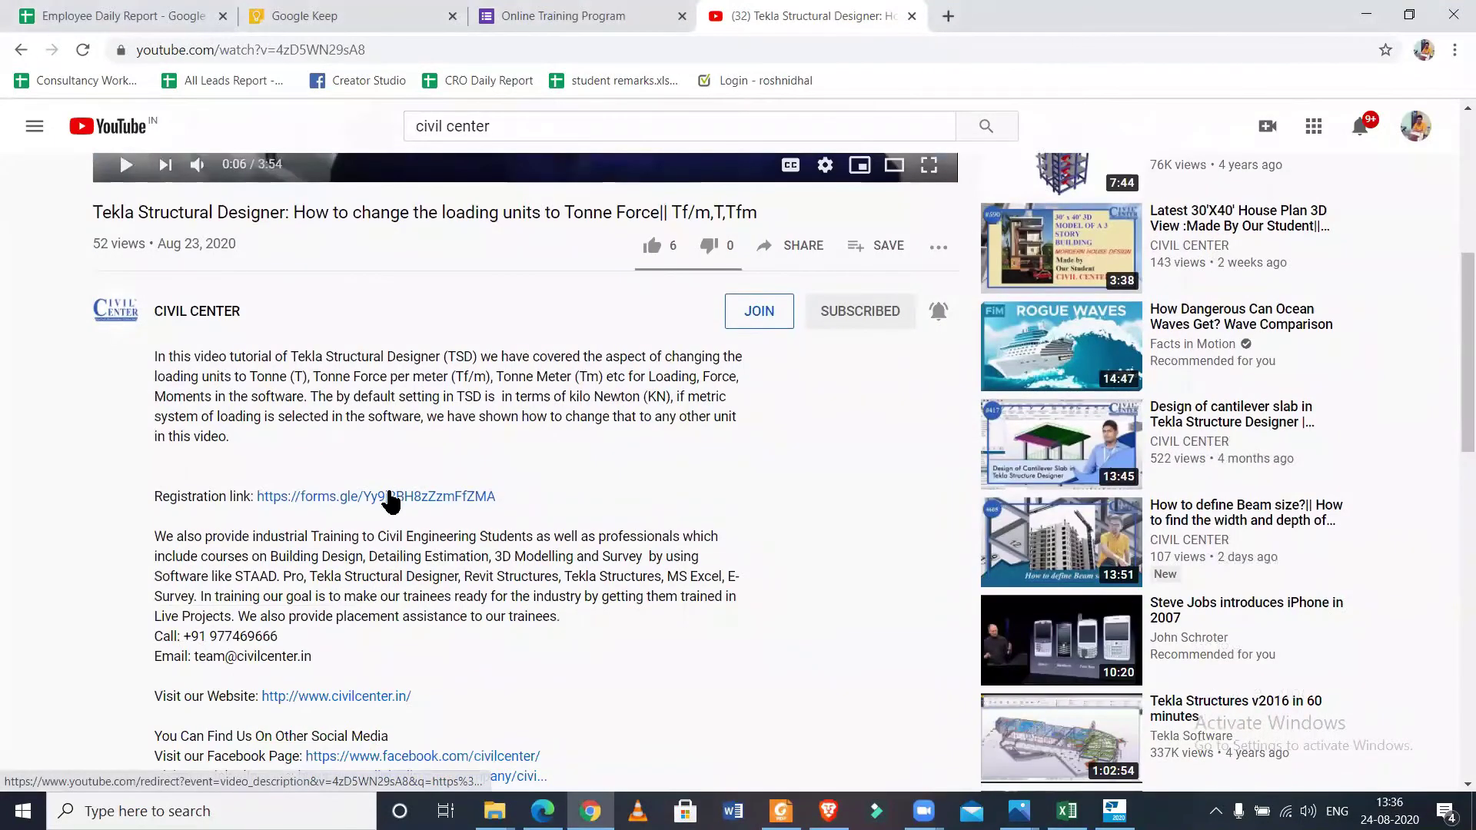
{"action": "left_click", "coordinate": [389, 496]}
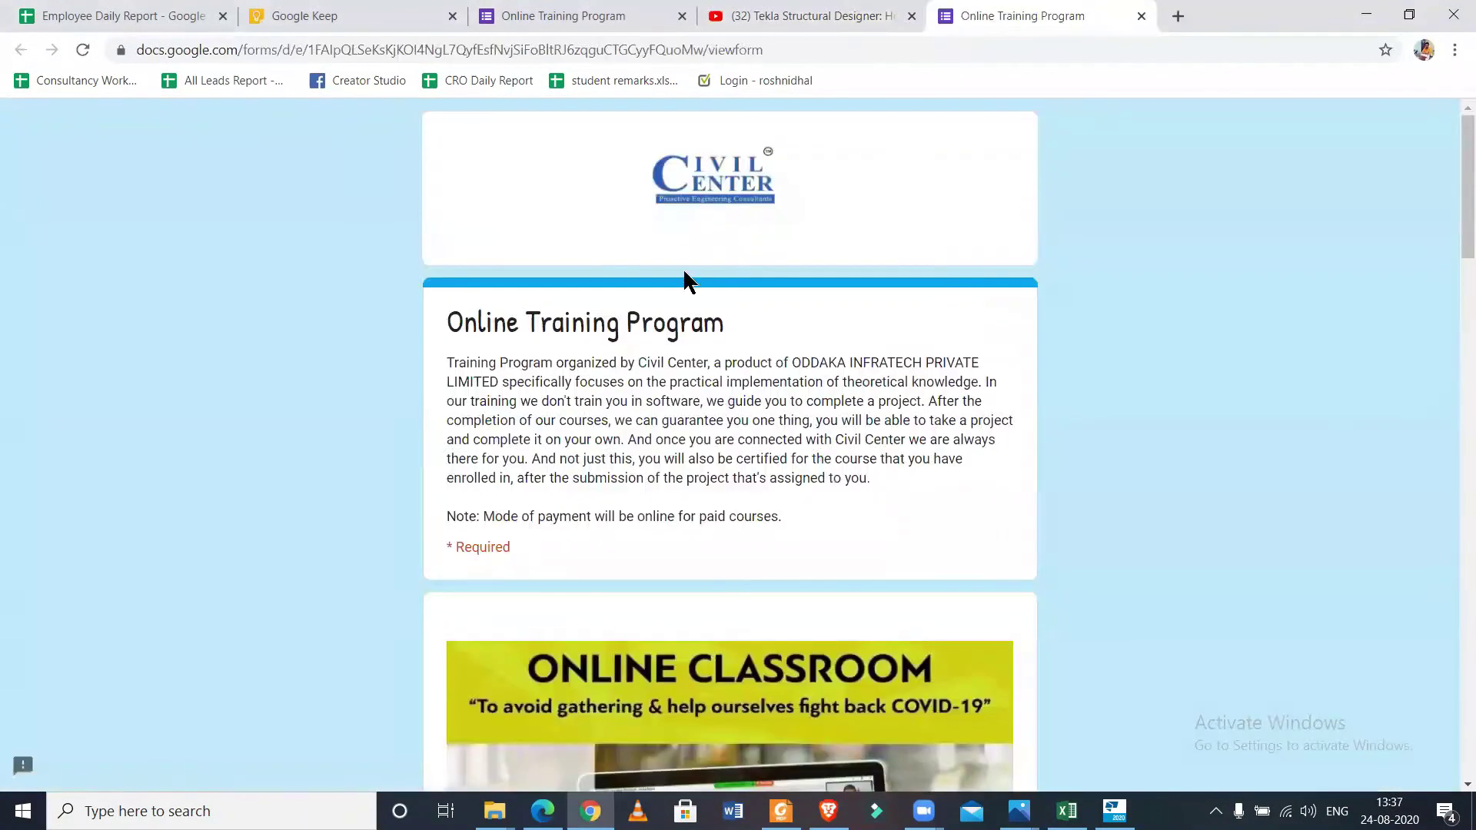
Step: Look through the Online Training Program form, including the class review, training choices, contact fields and trainee types
{"action": "scroll", "coordinate": [682, 268], "scroll_direction": "down", "scroll_amount": 1}
{"action": "scroll", "coordinate": [610, 359], "scroll_direction": "down", "scroll_amount": 5}
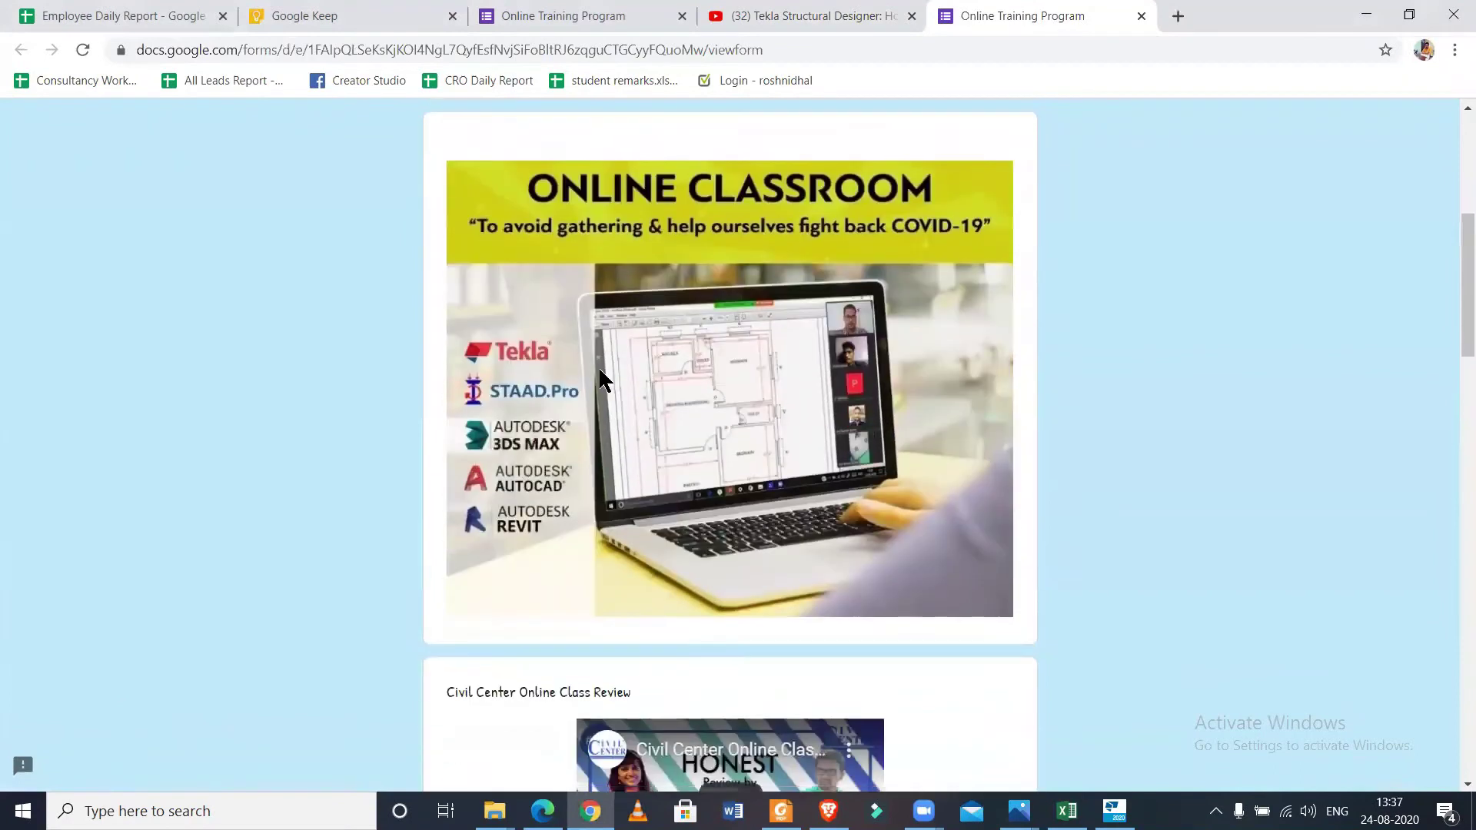
{"action": "scroll", "coordinate": [893, 327], "scroll_direction": "down", "scroll_amount": 4}
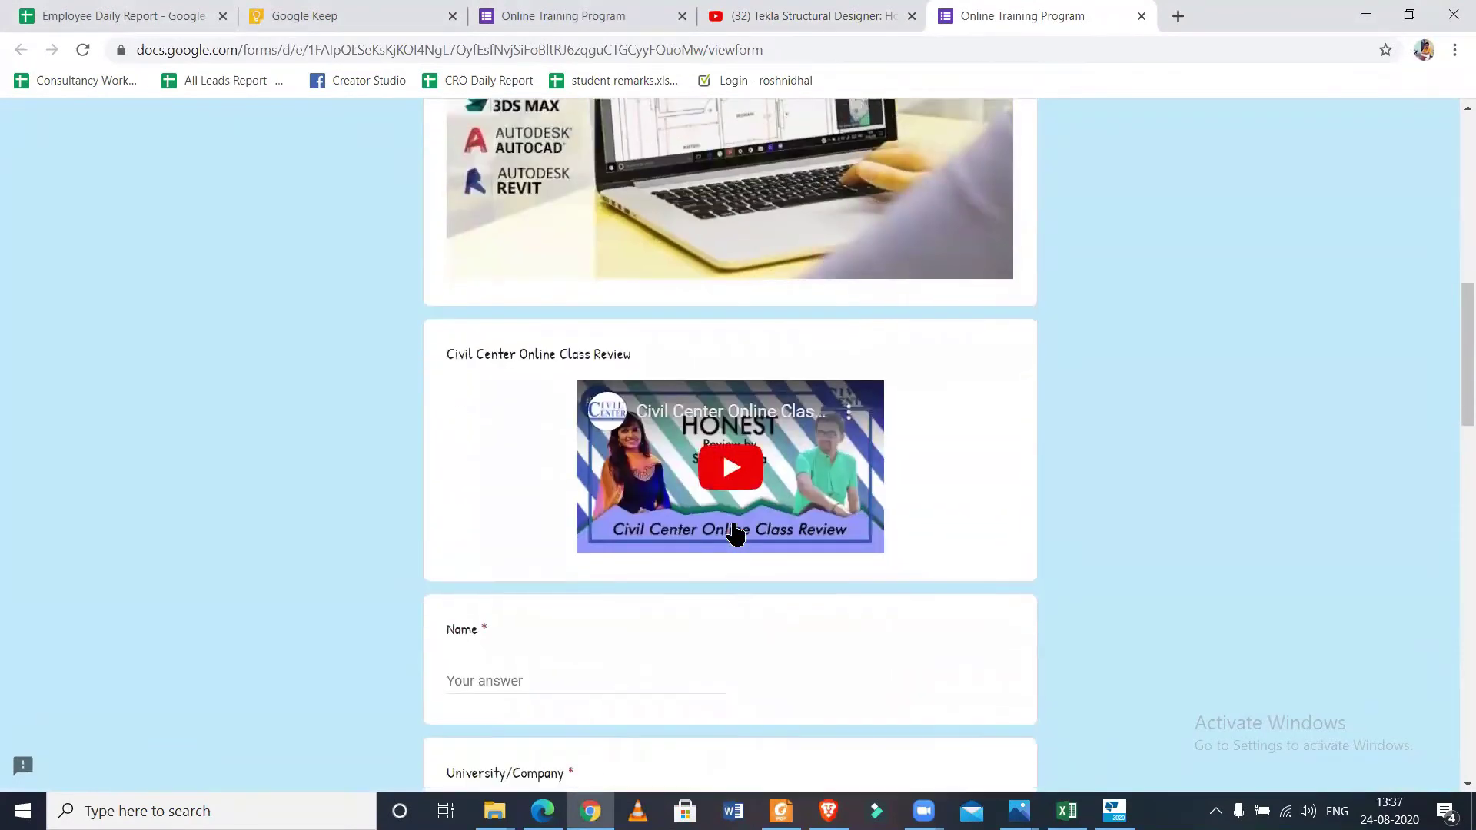
{"action": "scroll", "coordinate": [733, 533], "scroll_direction": "down", "scroll_amount": 10}
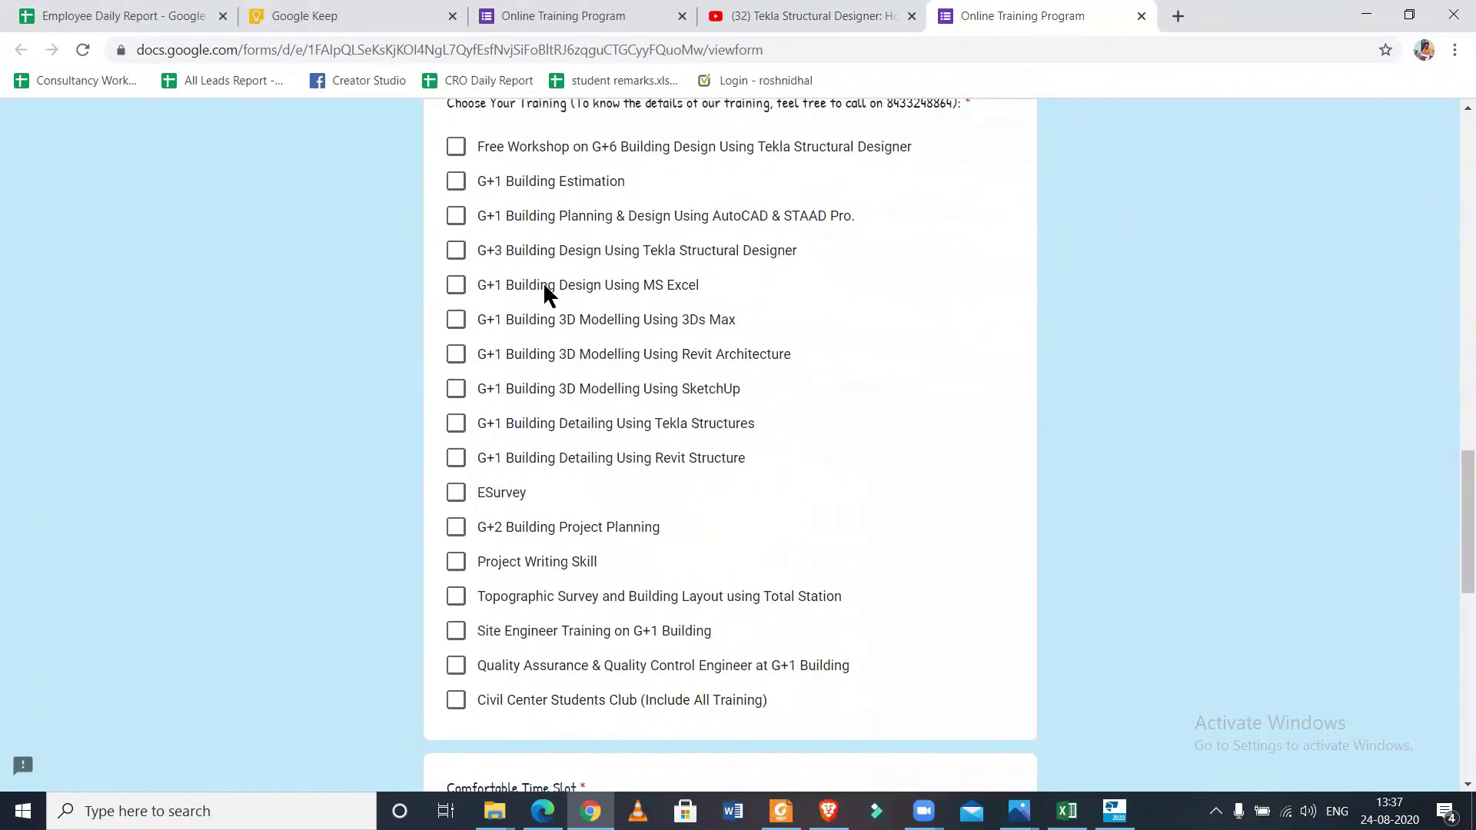
{"action": "scroll", "coordinate": [545, 292], "scroll_direction": "up", "scroll_amount": 1}
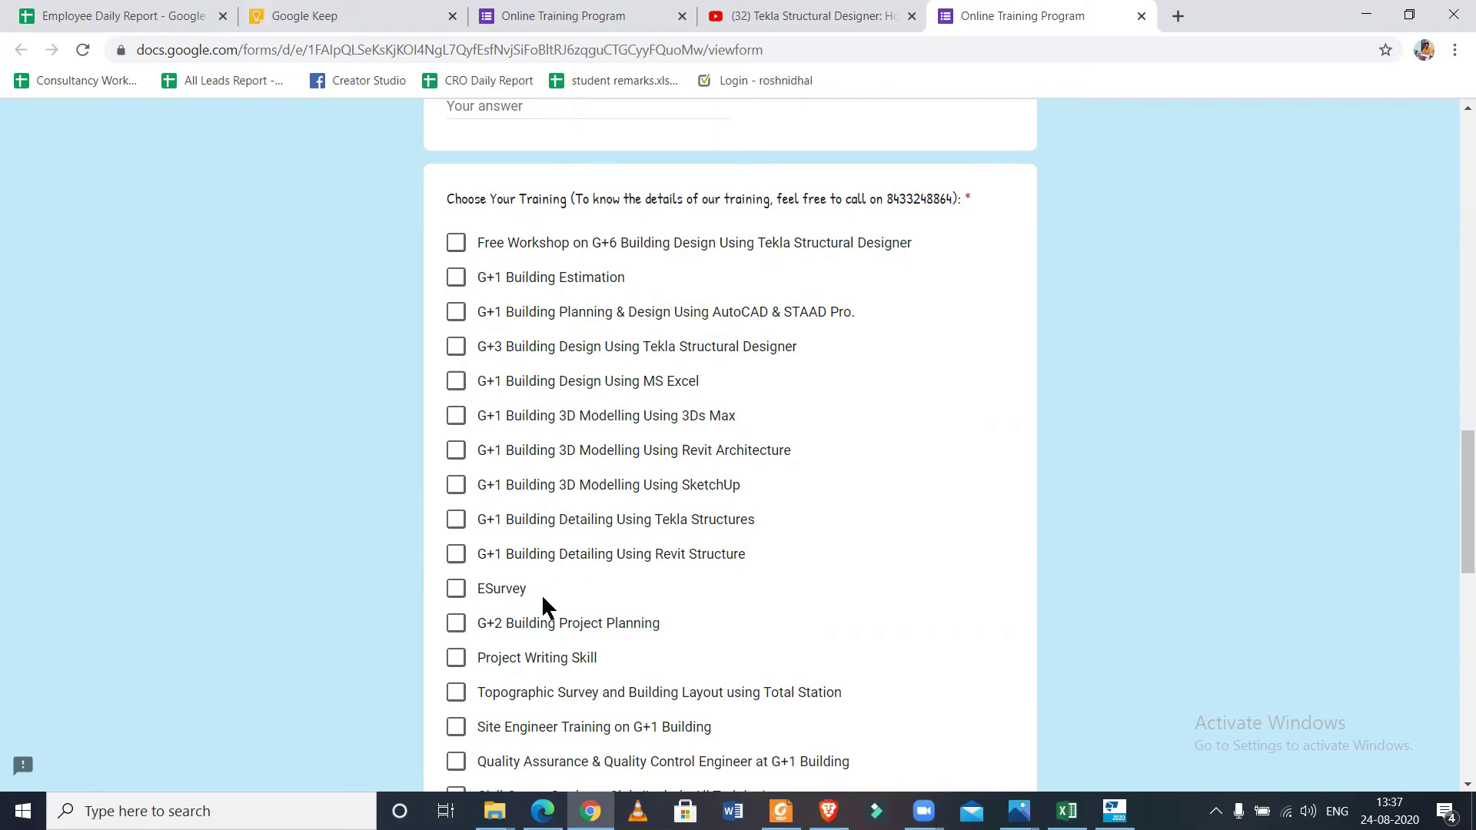
{"action": "scroll", "coordinate": [536, 703], "scroll_direction": "down", "scroll_amount": 1}
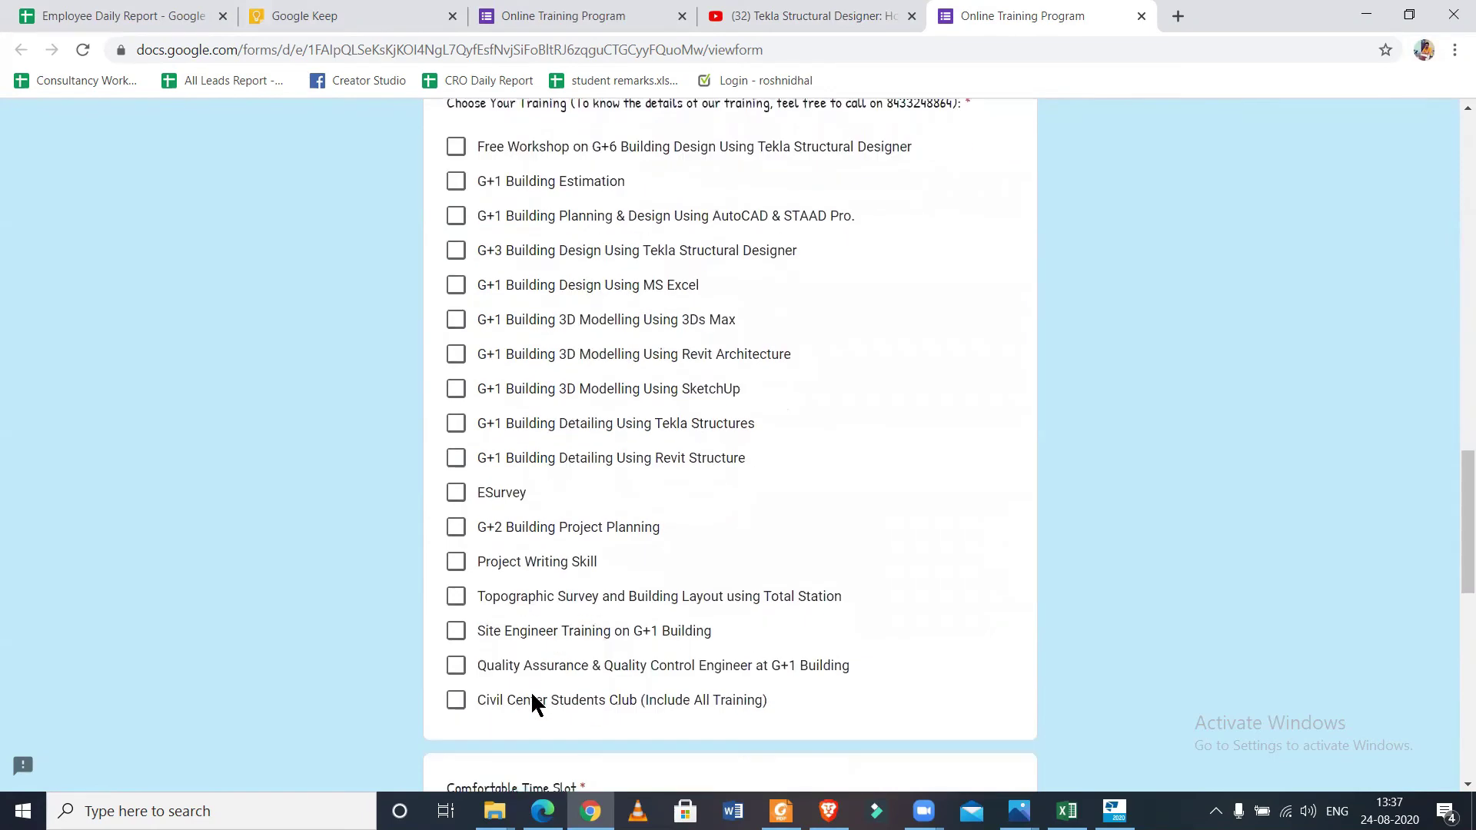
{"action": "scroll", "coordinate": [627, 698], "scroll_direction": "down", "scroll_amount": 9}
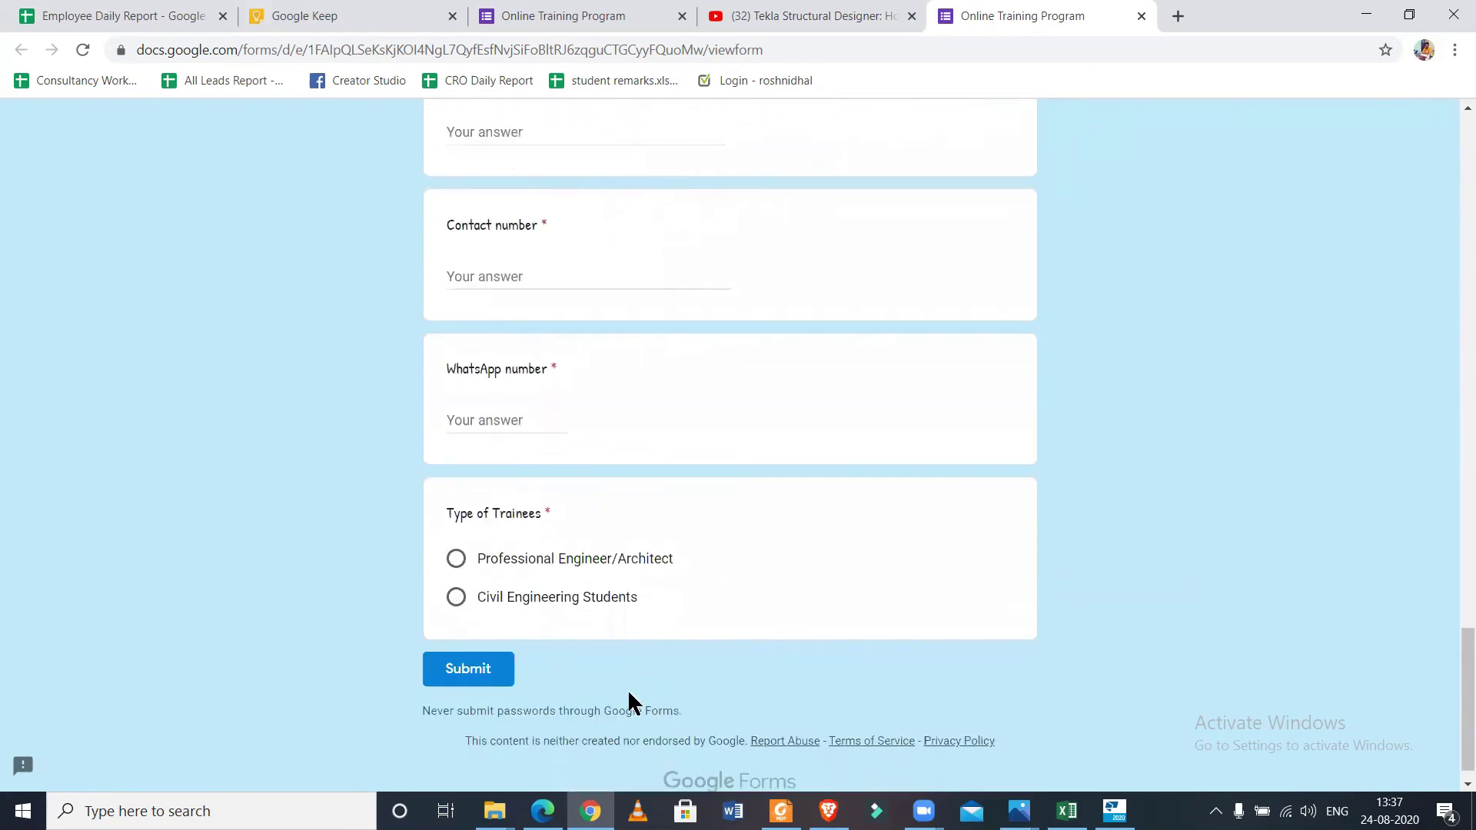
{"action": "scroll", "coordinate": [630, 699], "scroll_direction": "up", "scroll_amount": 5}
{"action": "scroll", "coordinate": [640, 697], "scroll_direction": "down", "scroll_amount": 5}
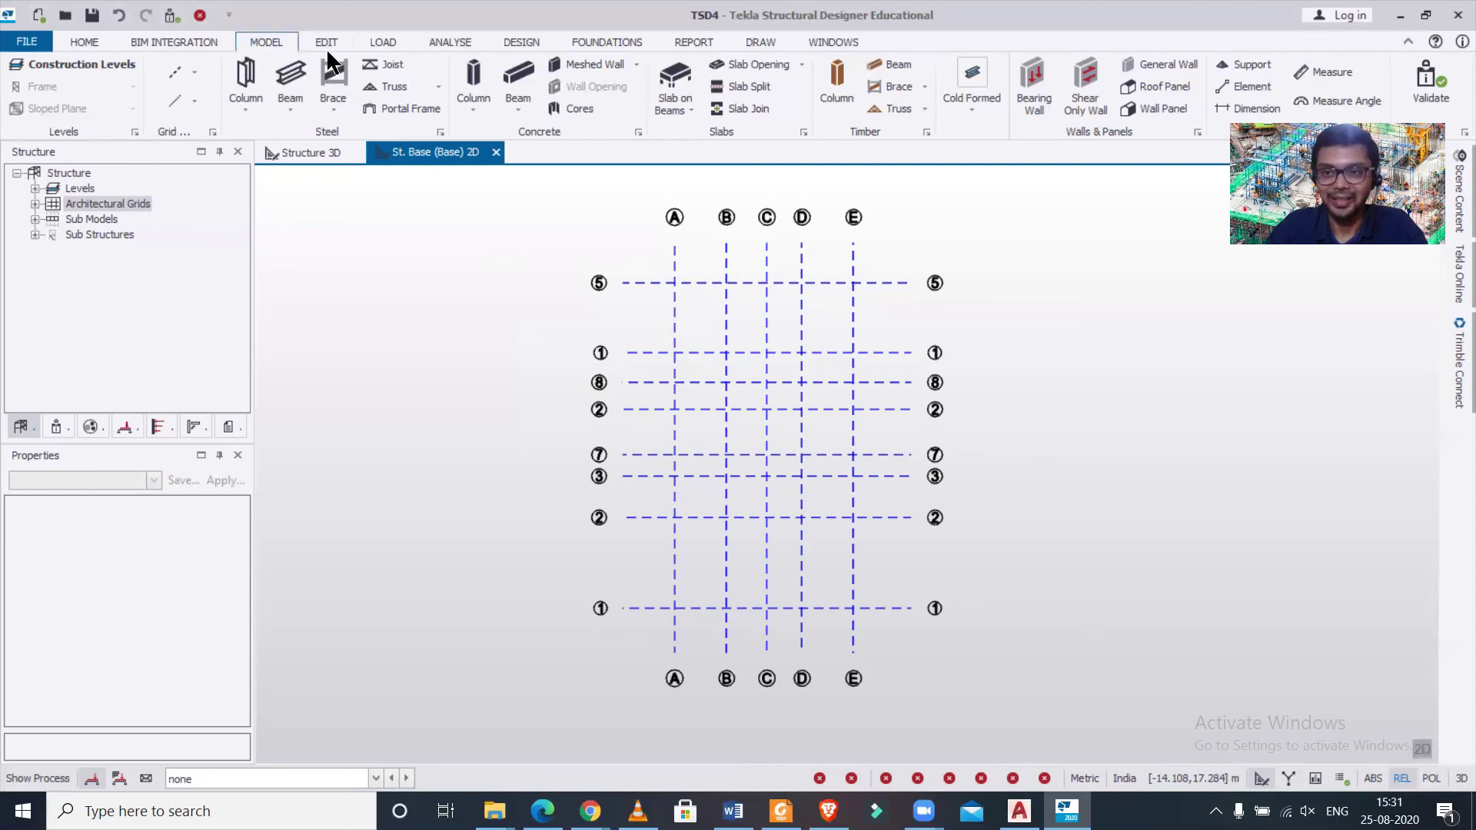
{"action": "mouse_move", "coordinate": [621, 281]}
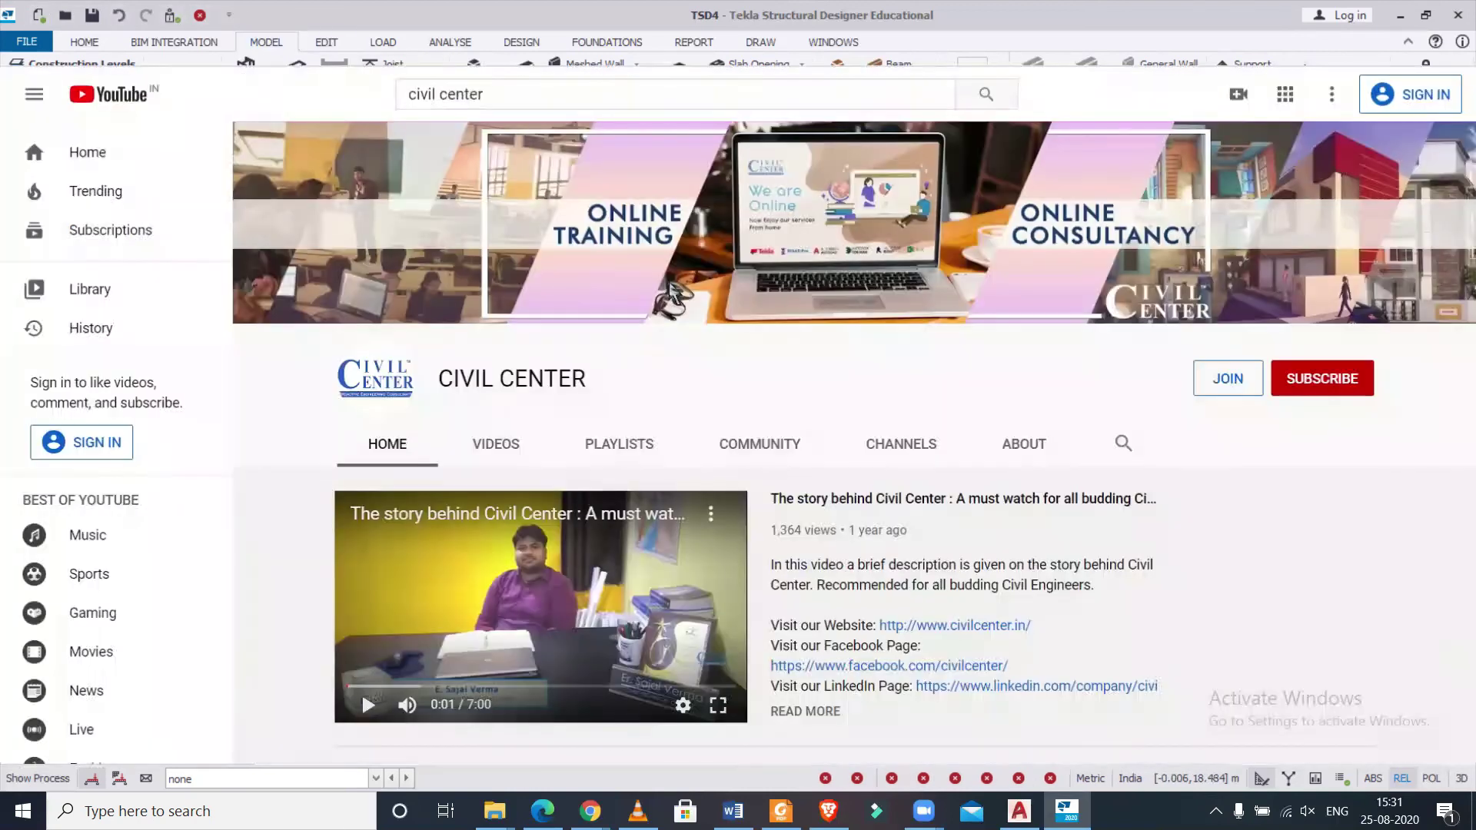